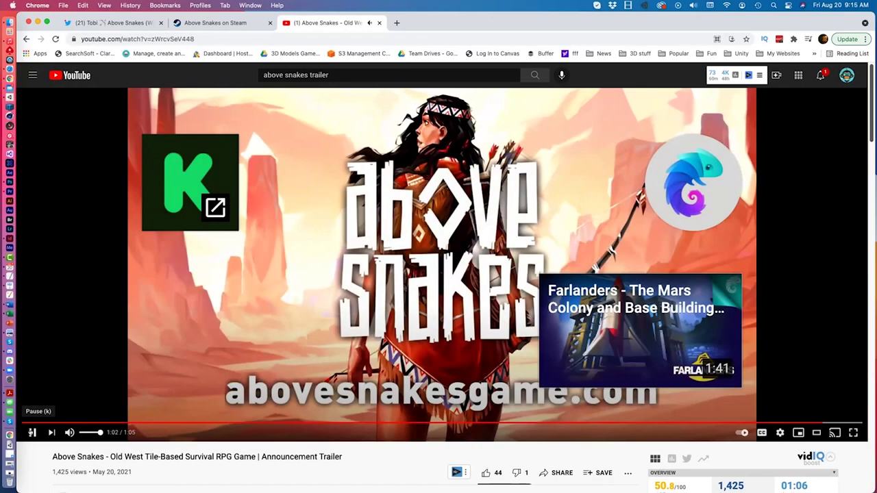
# Step: Pause the Above Snakes announcement trailer on YouTube and bring up the game's Steam store page
pyautogui.click(31, 432)
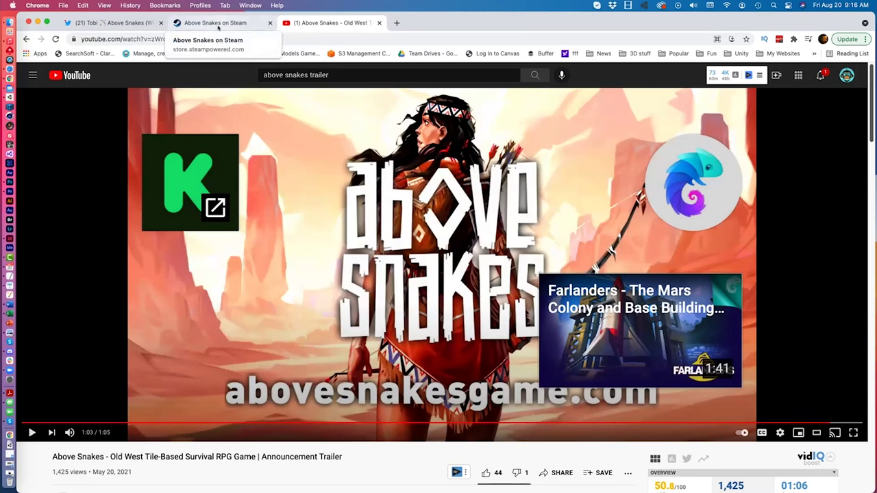
pyautogui.click(217, 26)
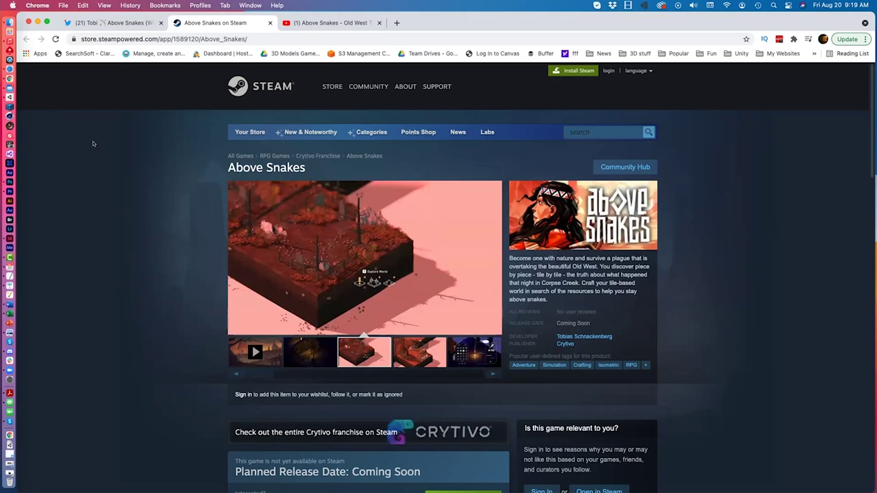
# Step: Examine the Above Snakes developer's Twitter profile, from the pinned post through the August gameplay clips of tree chopping, stairs and inventory
pyautogui.click(109, 23)
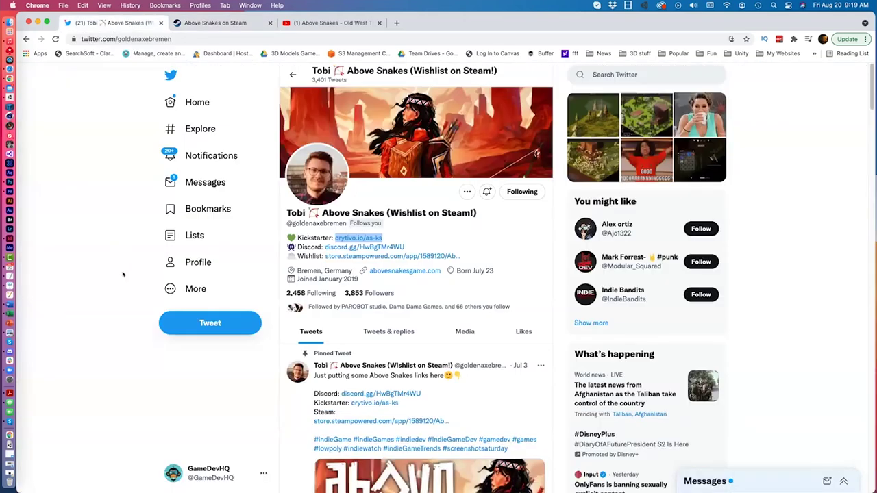
pyautogui.scroll(-5, 125, 274)
pyautogui.scroll(-20, 126, 274)
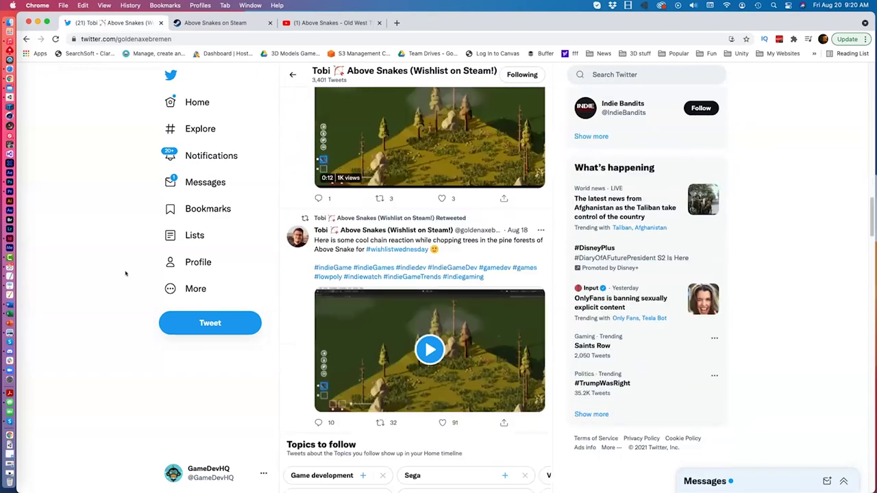
pyautogui.scroll(-10, 126, 274)
pyautogui.scroll(-10, 125, 274)
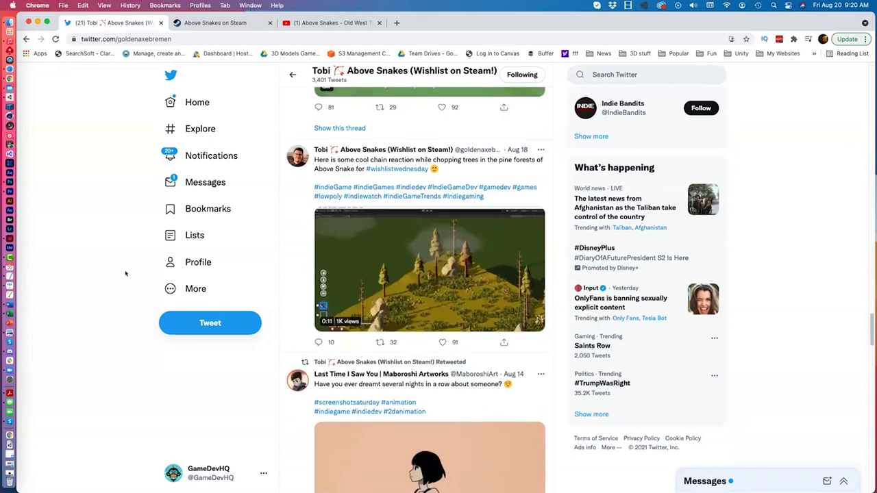
pyautogui.scroll(-10, 125, 274)
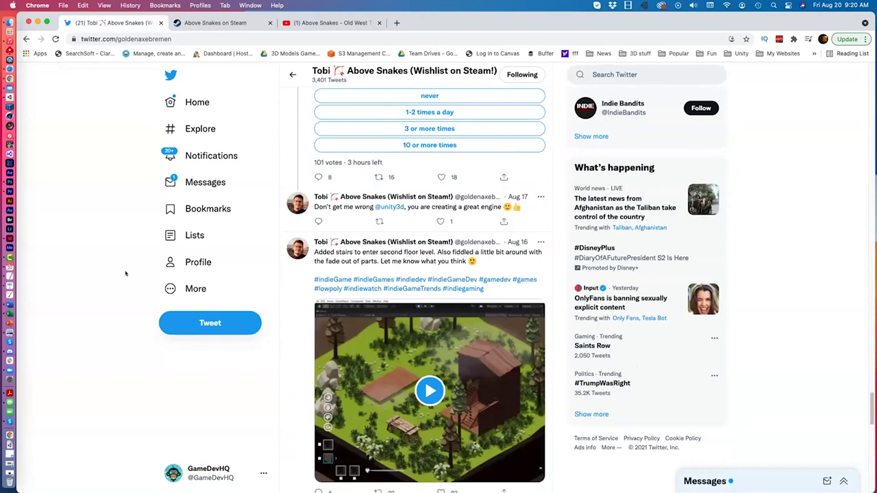
pyautogui.scroll(-5, 125, 274)
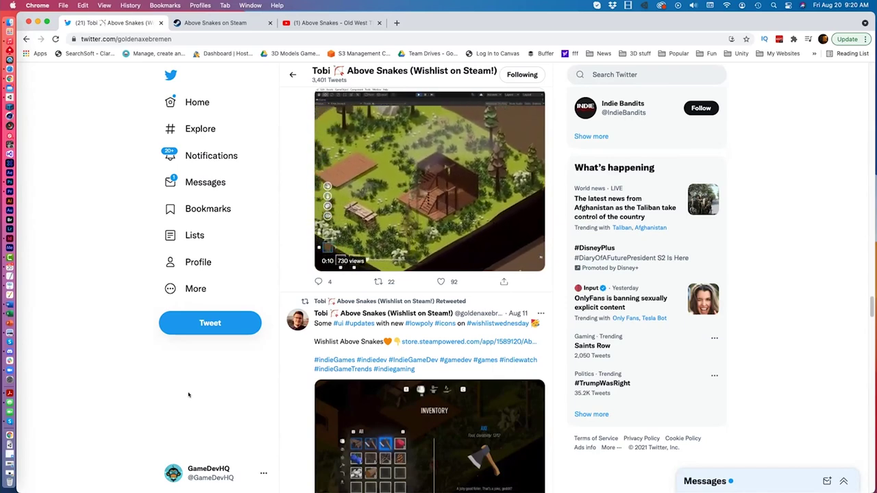
pyautogui.scroll(1, 189, 394)
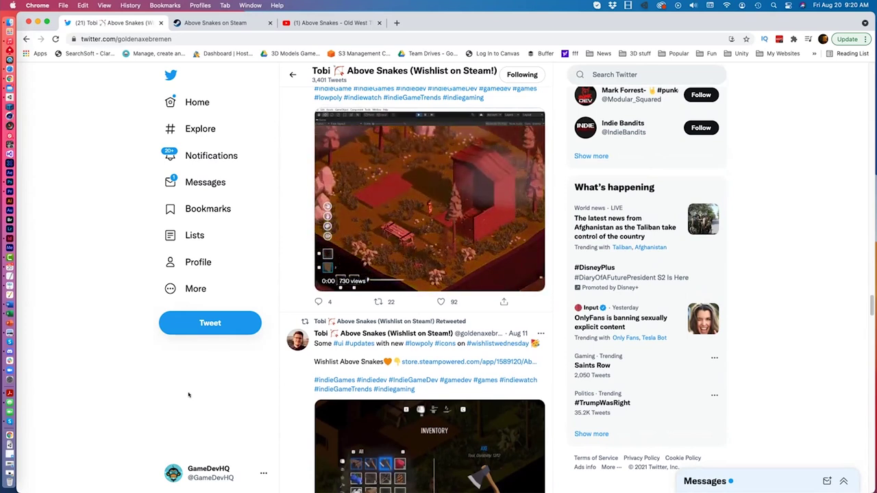
pyautogui.scroll(-10, 189, 395)
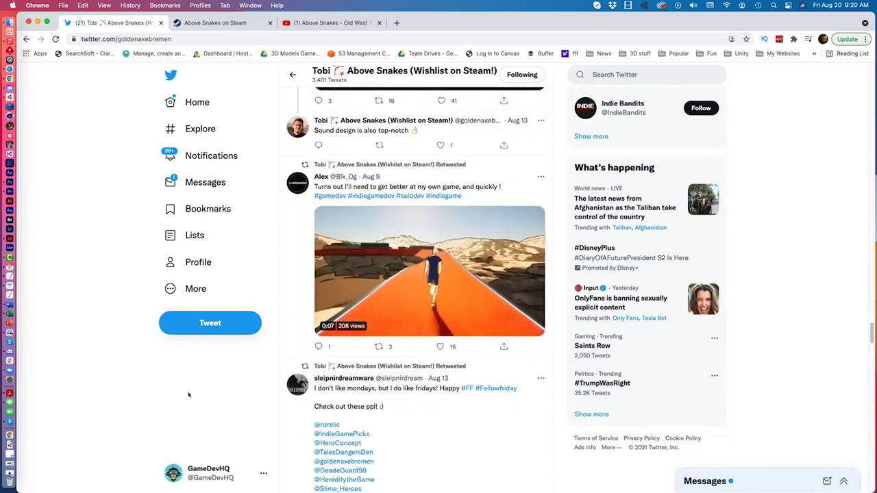
pyautogui.scroll(-10, 188, 394)
pyautogui.scroll(-10, 189, 395)
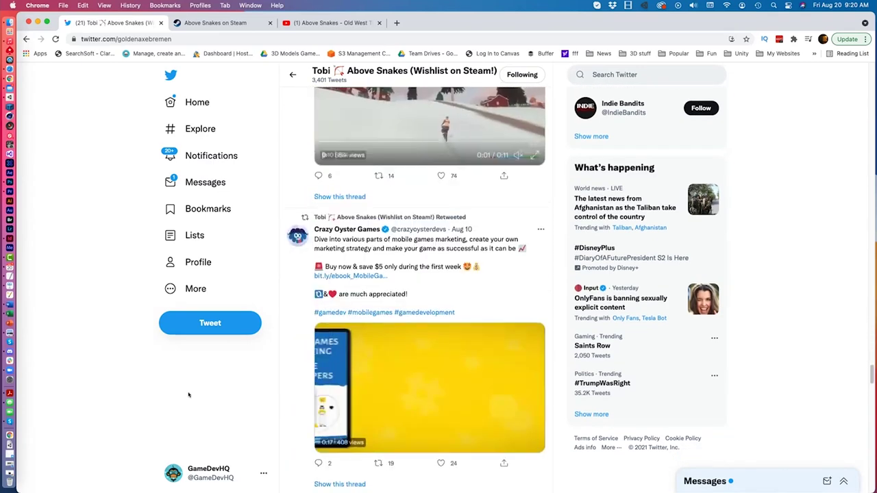
pyautogui.scroll(-4, 189, 395)
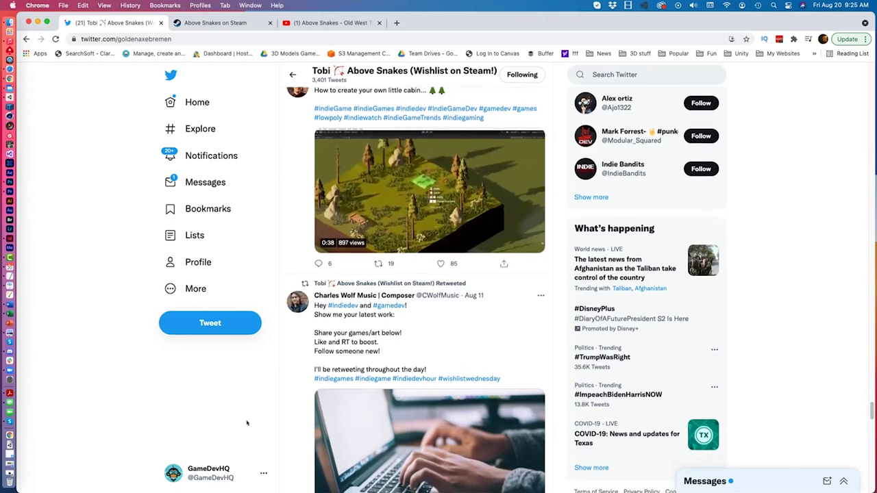
# Step: Look further through the developer's Twitter feed for the cabin-building, Wild West fortress and multi-floor building posts
pyautogui.scroll(-8, 247, 423)
pyautogui.scroll(-20, 246, 423)
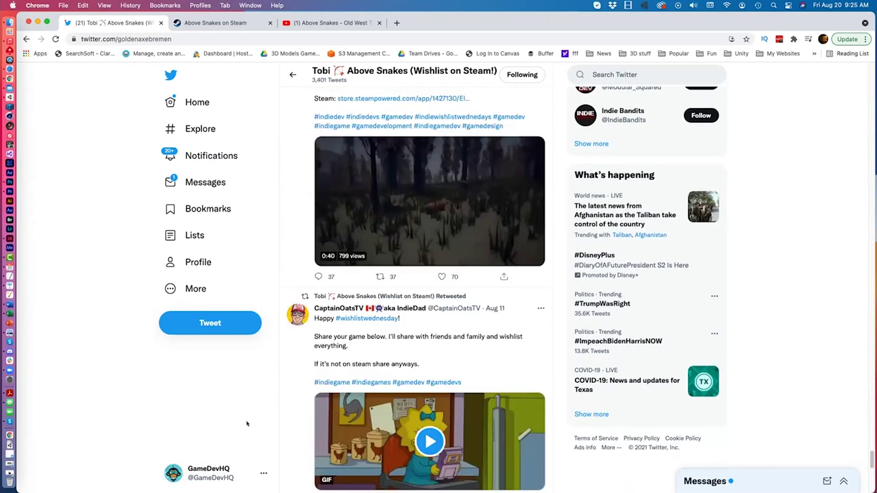
pyautogui.scroll(-15, 246, 424)
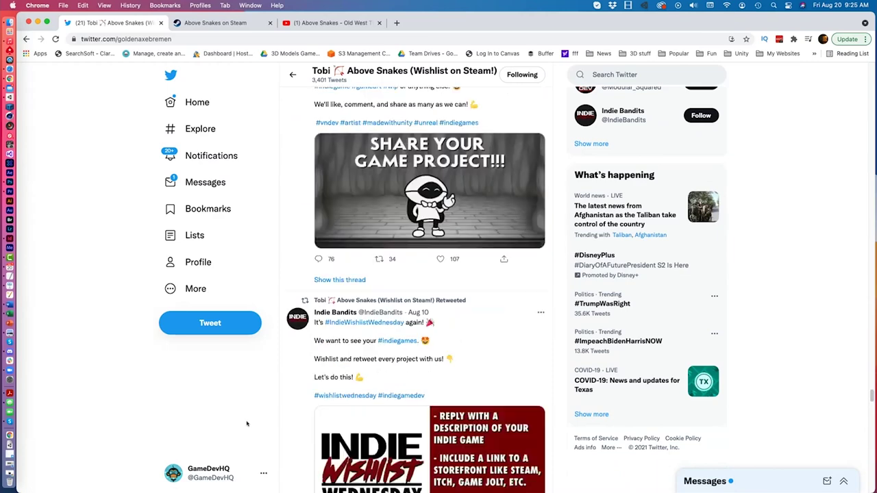
pyautogui.scroll(-10, 247, 427)
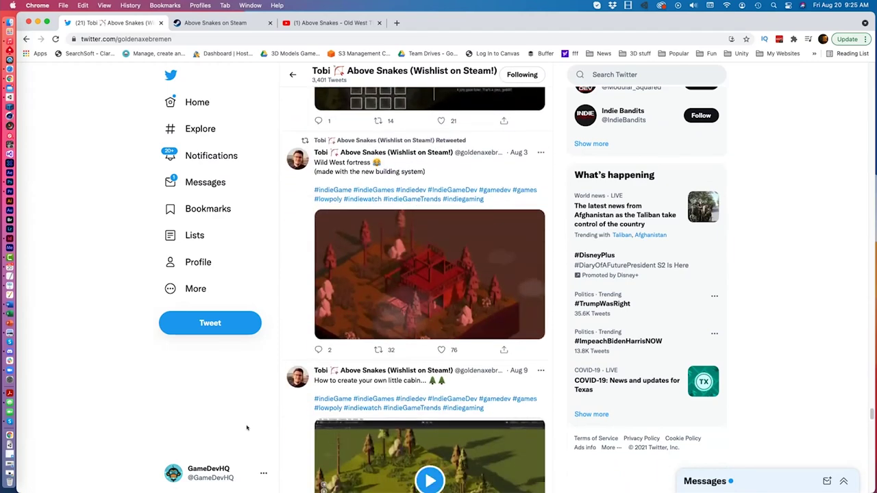
pyautogui.scroll(1, 246, 427)
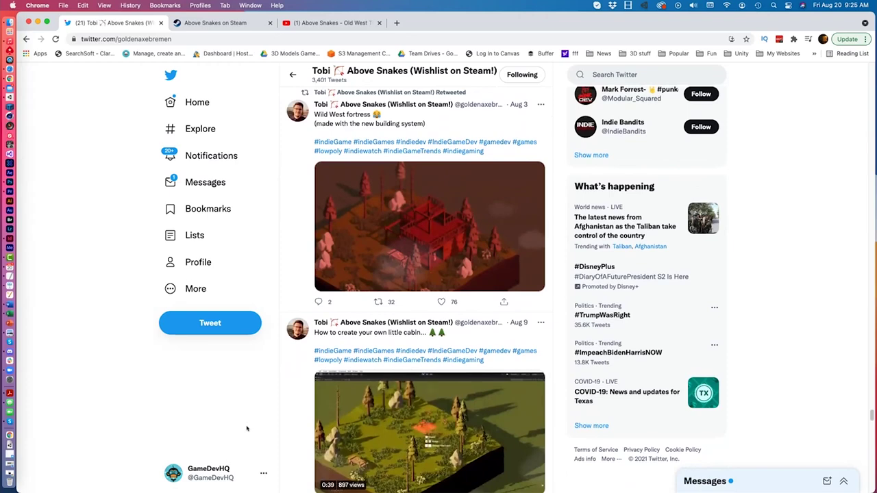
pyautogui.scroll(-5, 246, 429)
pyautogui.scroll(-20, 247, 428)
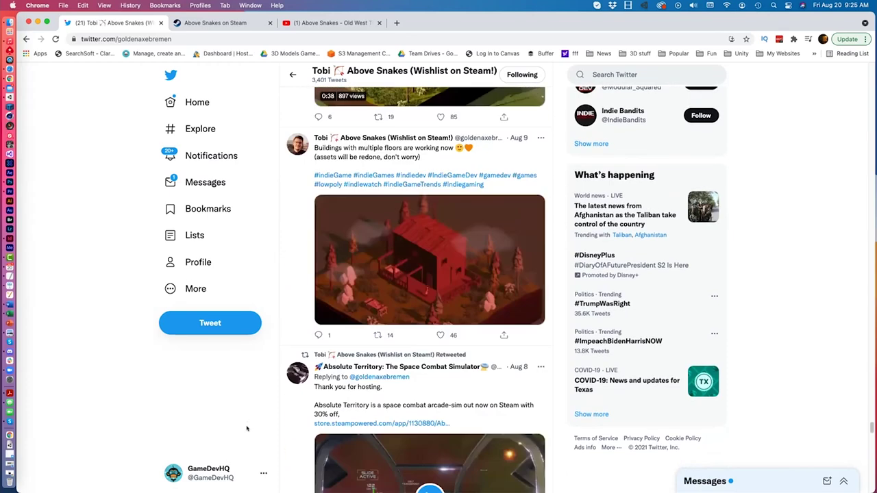
pyautogui.scroll(5, 249, 429)
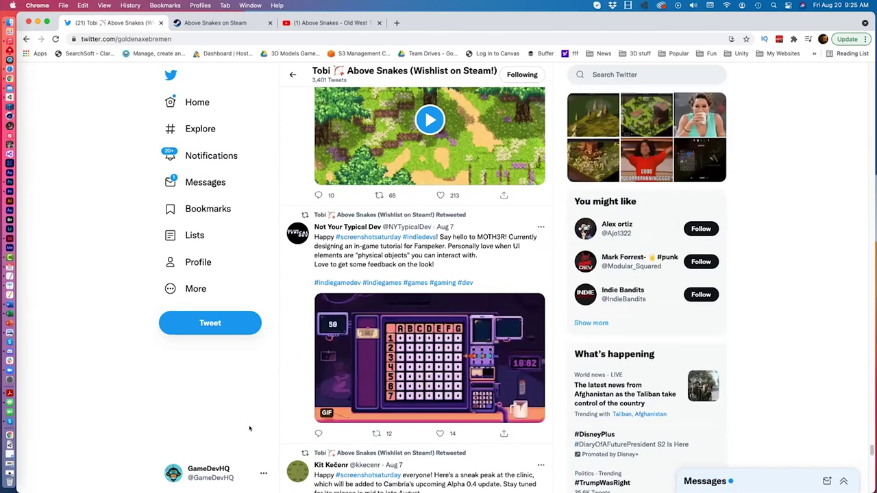
# Step: Browse the retweeted #screenshotsaturday indie game posts, down to the developer's August 6 post about the building system
pyautogui.scroll(-20, 249, 428)
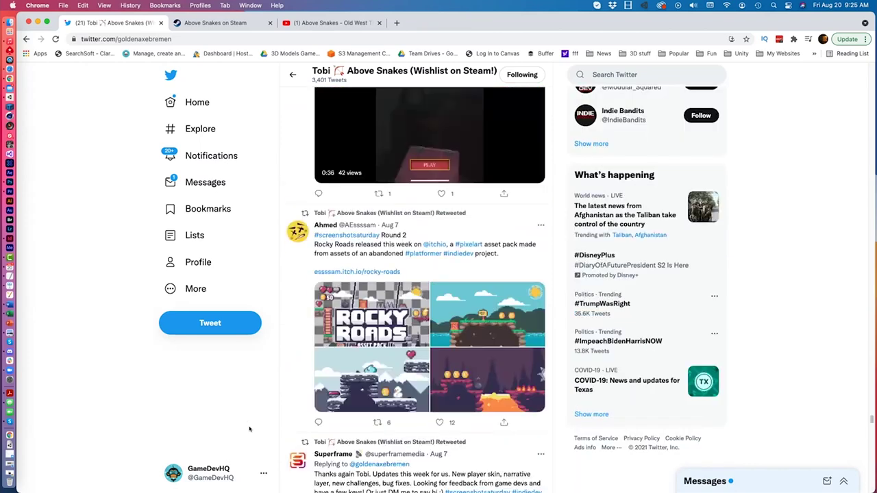
pyautogui.scroll(-15, 249, 428)
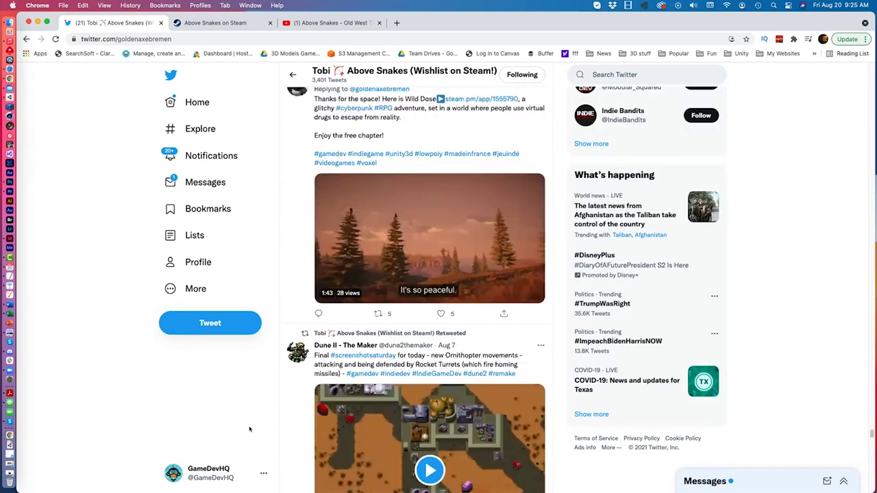
pyautogui.scroll(-20, 249, 429)
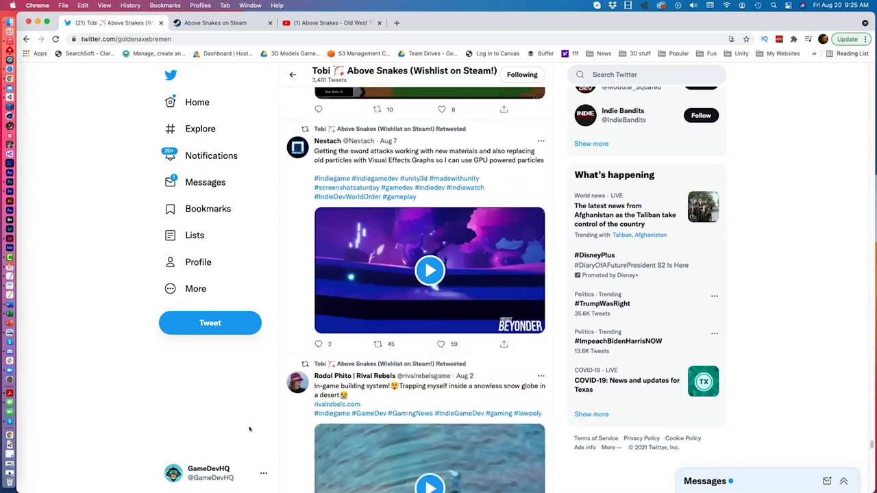
pyautogui.scroll(-15, 249, 429)
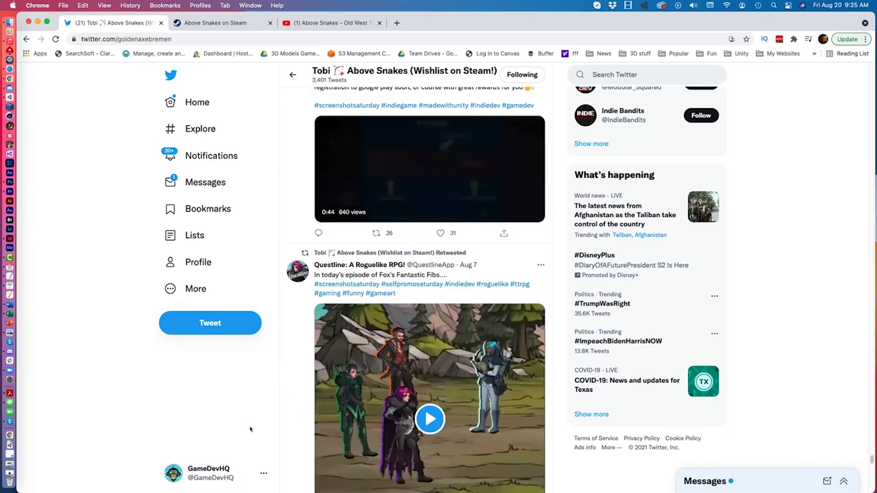
pyautogui.scroll(-1, 250, 429)
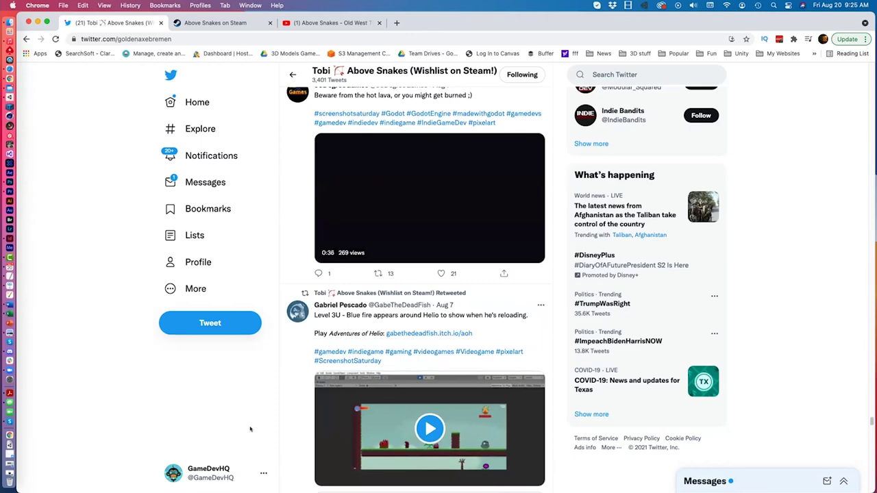
pyautogui.scroll(-1, 250, 429)
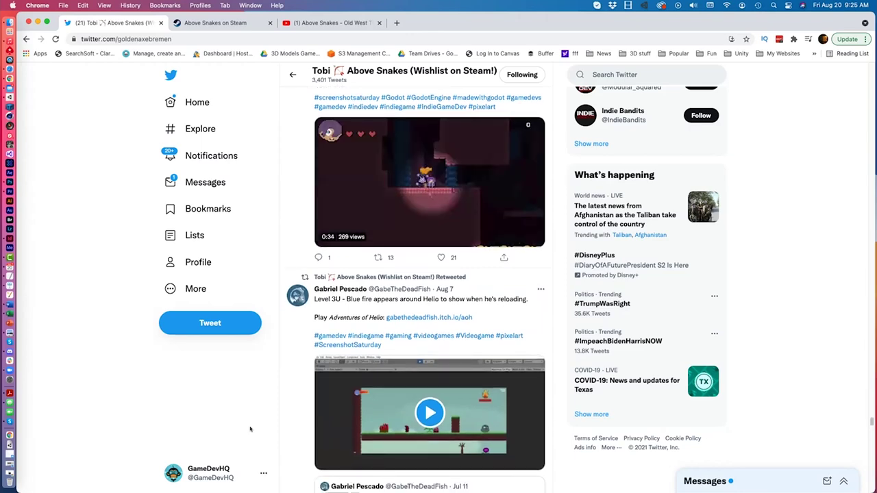
pyautogui.scroll(-15, 250, 429)
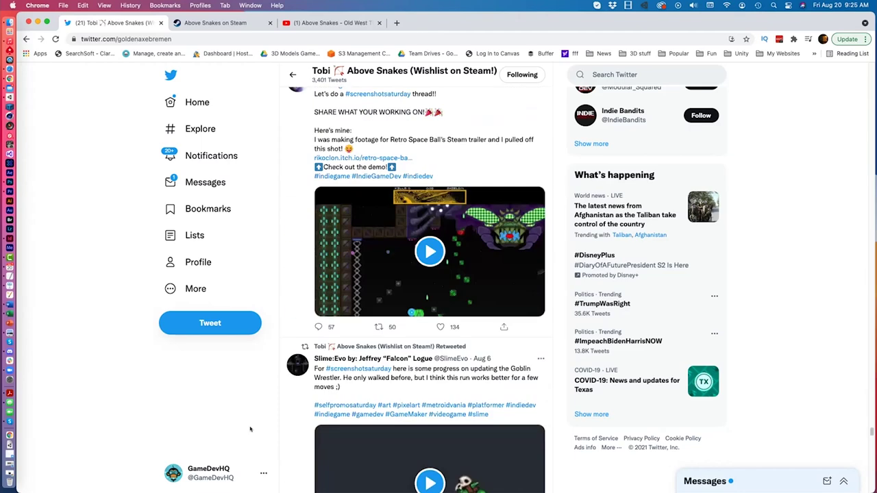
pyautogui.scroll(-15, 250, 429)
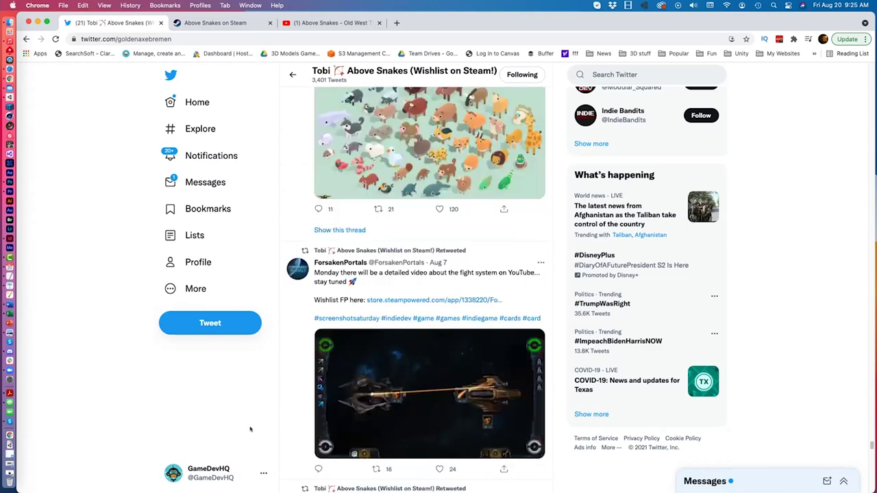
pyautogui.scroll(-10, 250, 429)
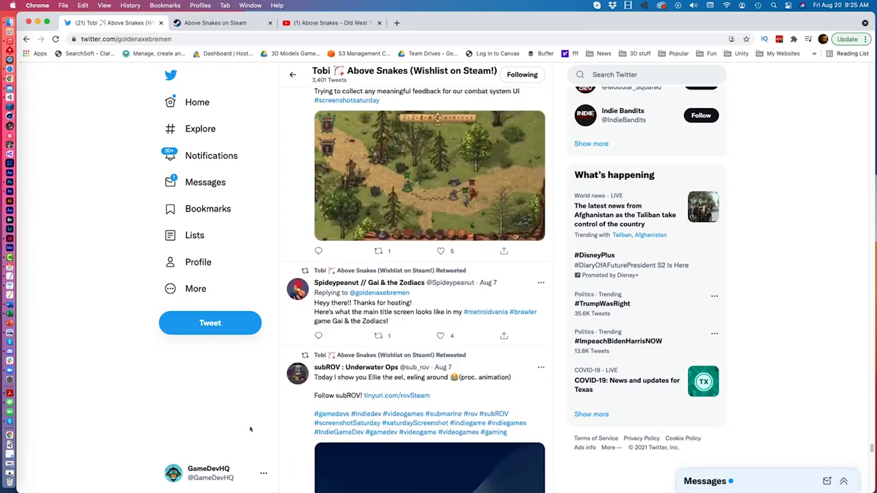
pyautogui.scroll(-15, 250, 429)
pyautogui.scroll(-15, 250, 429)
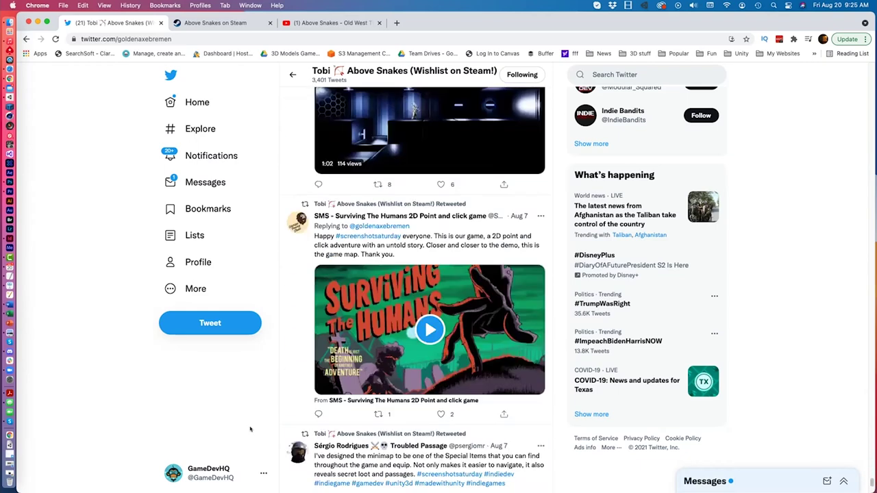
pyautogui.scroll(-12, 250, 429)
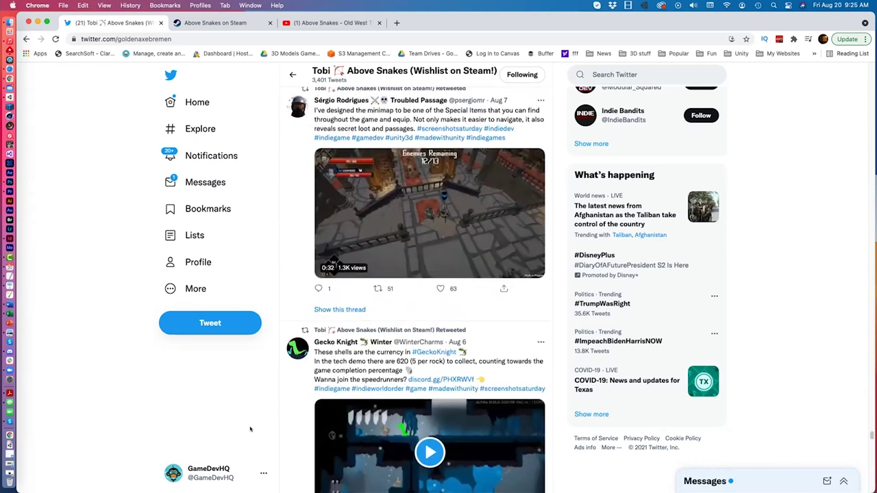
pyautogui.scroll(-1, 250, 429)
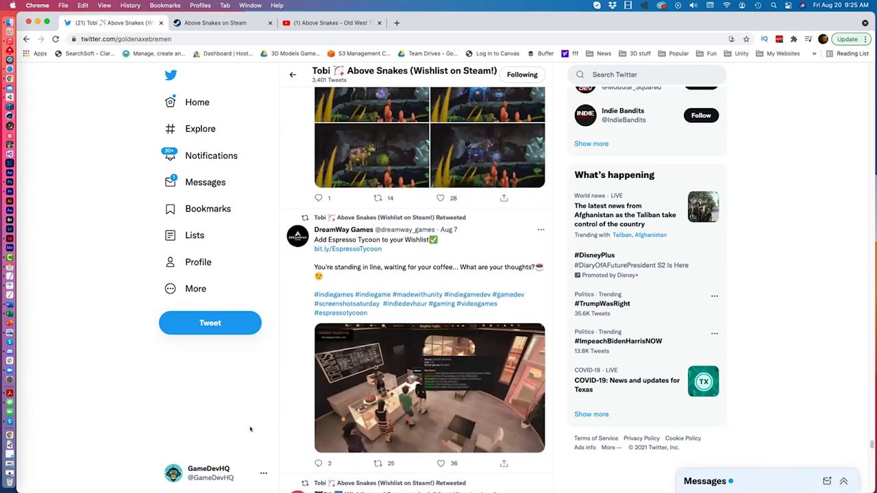
pyautogui.scroll(-15, 250, 429)
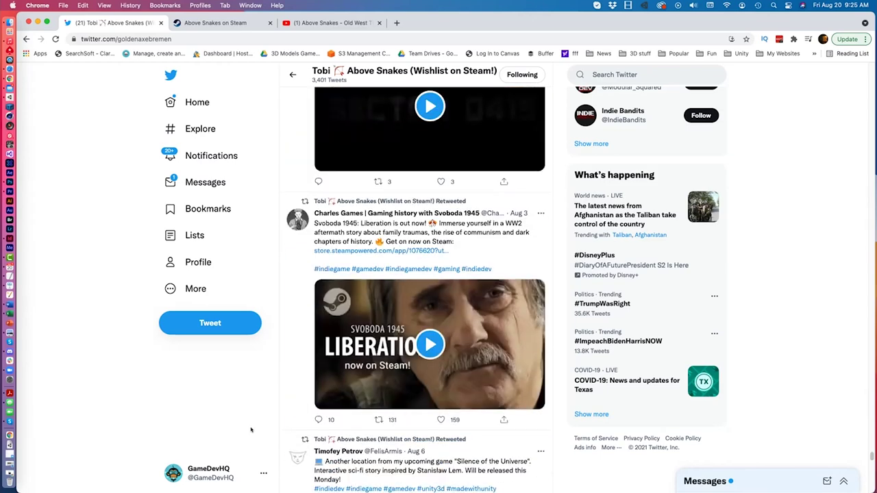
pyautogui.scroll(-12, 251, 429)
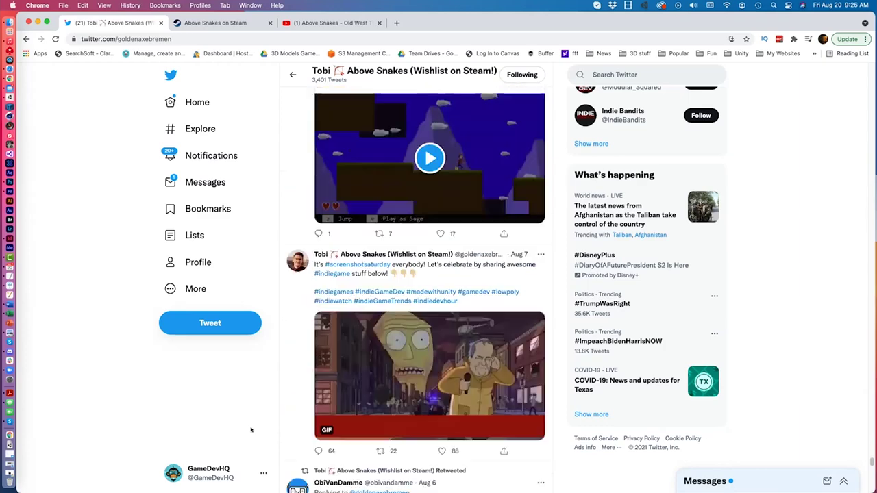
pyautogui.scroll(-8, 251, 430)
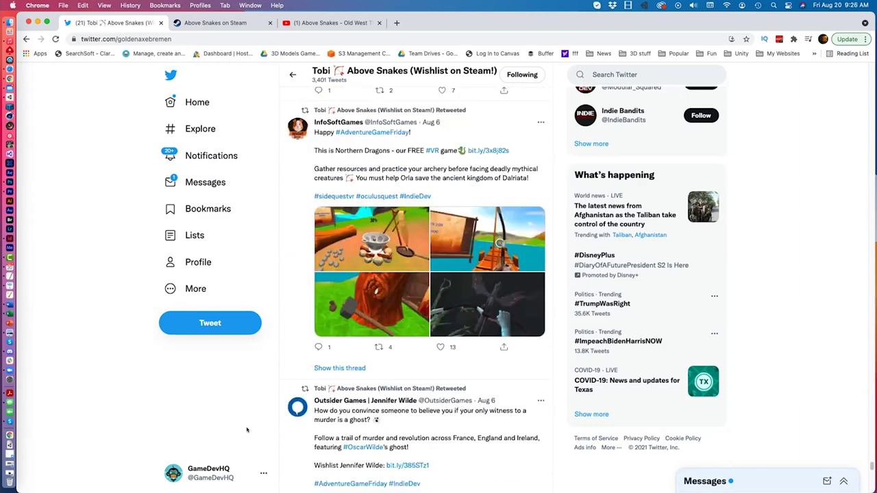
pyautogui.scroll(-14, 249, 429)
pyautogui.scroll(-1, 250, 429)
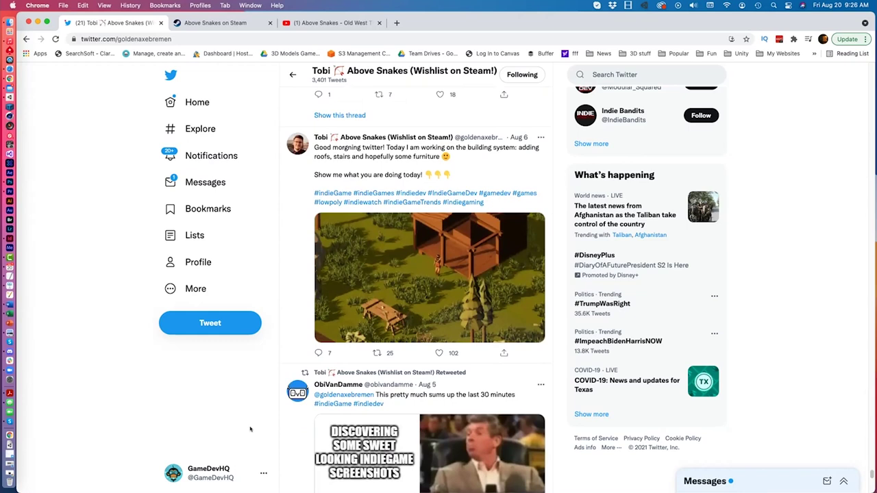
pyautogui.scroll(1, 250, 430)
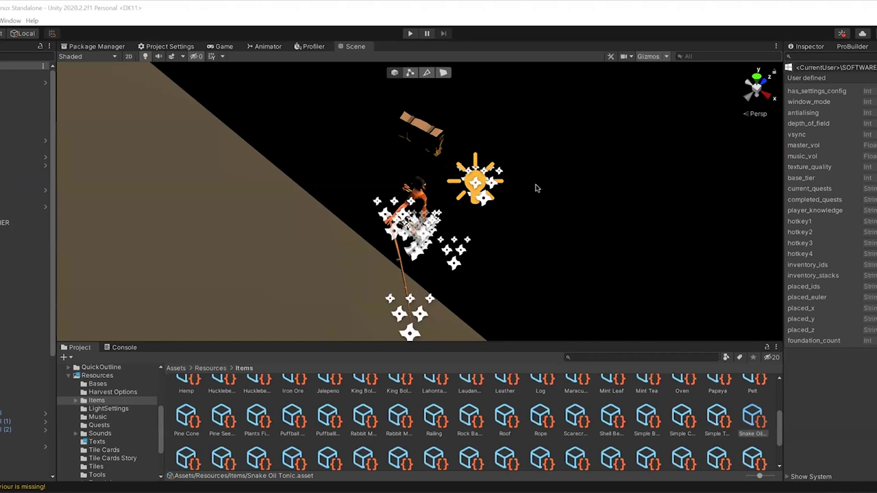
# Step: Switch to the Unity editor and show the GAME MANAGER object's components in the Inspector
pyautogui.click(814, 44)
pyautogui.click(25, 82)
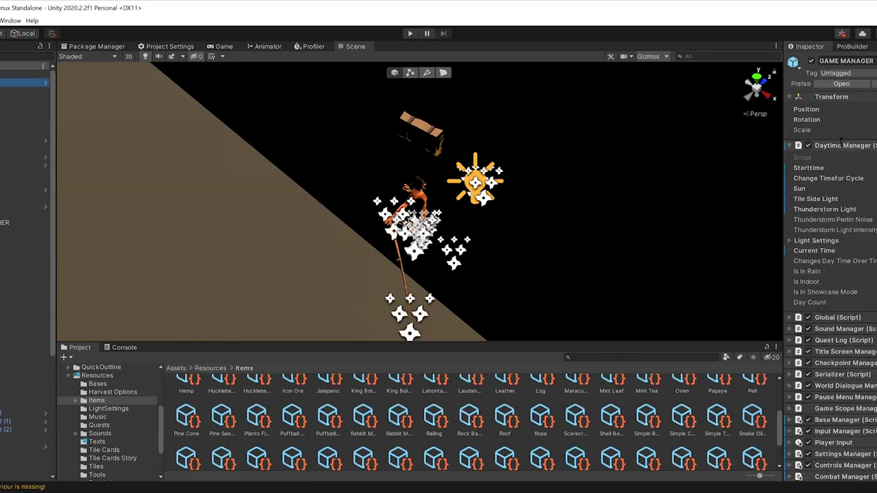
# Step: Collapse the Daytime Manager component and widen the Inspector to show the full list of GAME MANAGER scripts
pyautogui.click(841, 145)
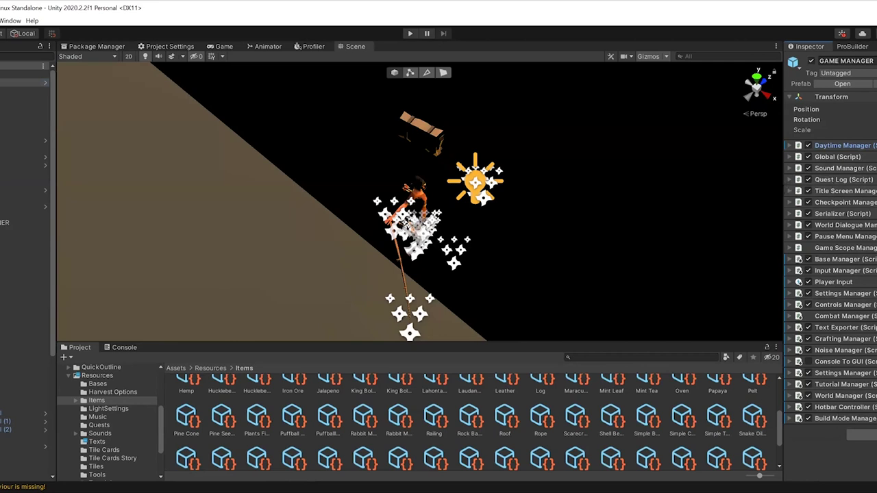
pyautogui.moveTo(783, 192); pyautogui.dragTo(768, 195)
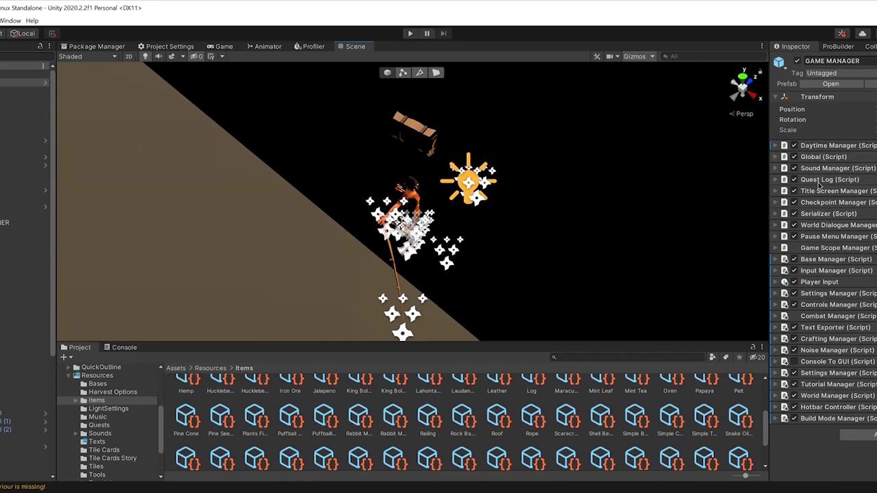
# Step: Expand the Tutorial Manager component, look through its tutorial steps and collapse it again
pyautogui.click(833, 385)
pyautogui.scroll(-8, 832, 385)
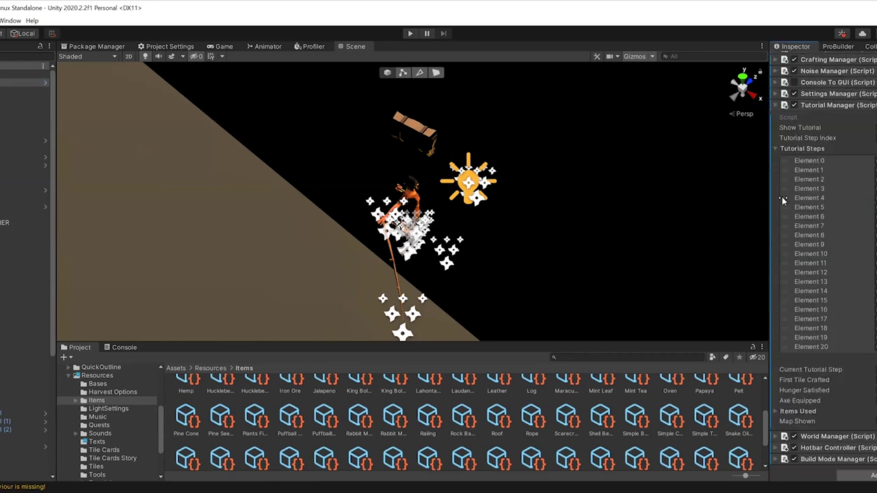
pyautogui.scroll(3, 792, 208)
pyautogui.scroll(-3, 853, 350)
pyautogui.scroll(3, 822, 260)
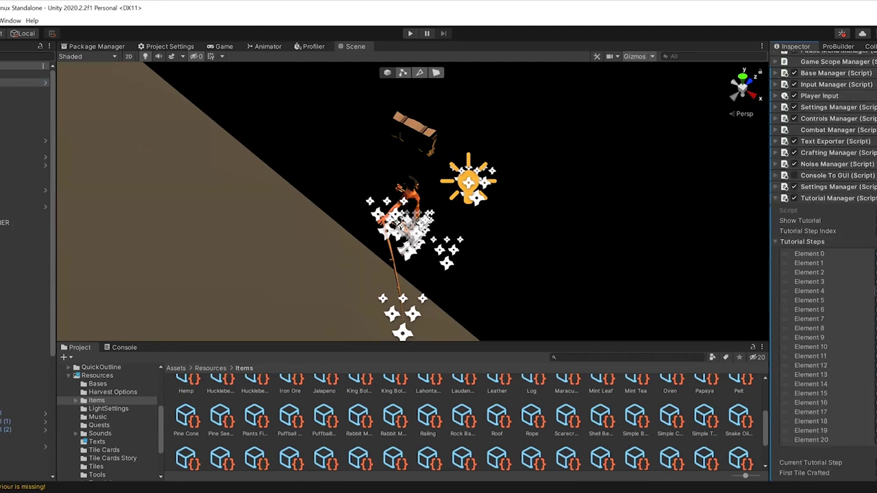
pyautogui.scroll(-3, 853, 259)
pyautogui.scroll(3, 853, 259)
pyautogui.click(837, 199)
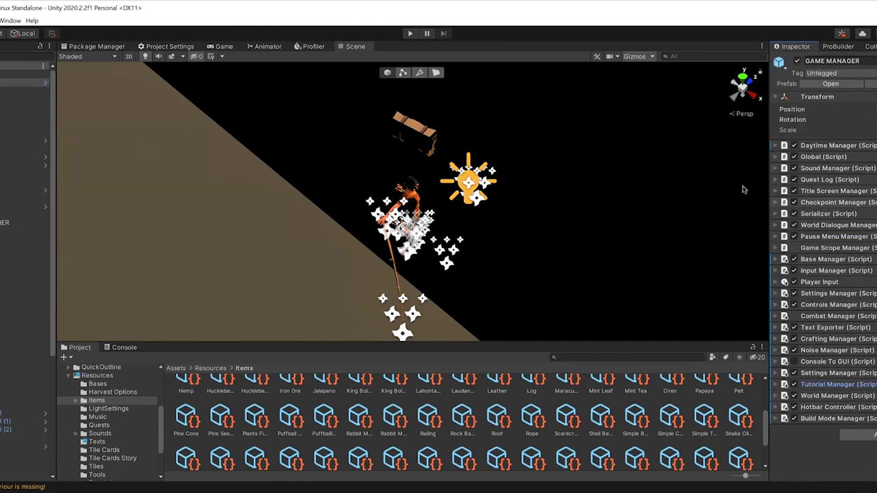
# Step: Run the game in Play mode with the Game view maximized
pyautogui.click(410, 33)
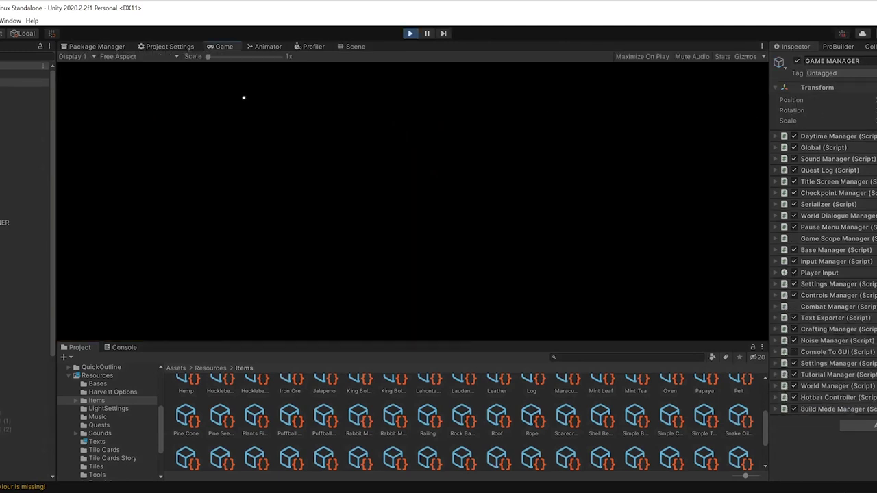
pyautogui.click(636, 55)
pyautogui.click(426, 34)
pyautogui.click(427, 35)
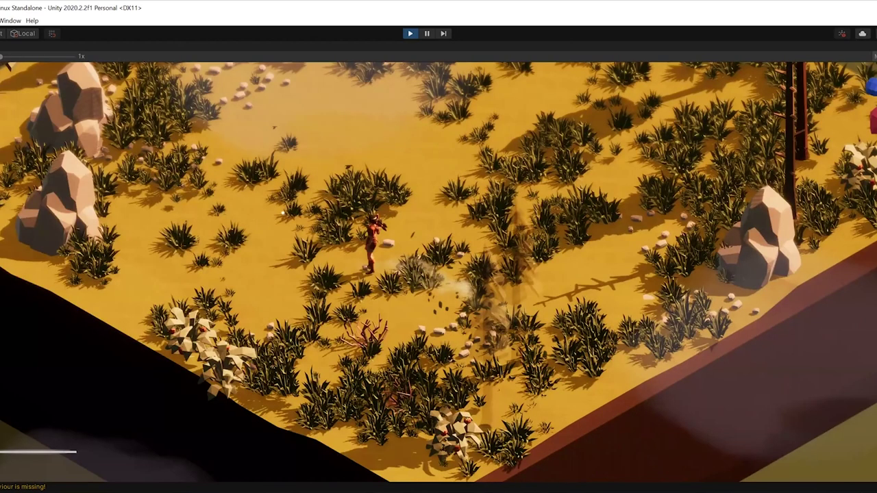
# Step: Open the in-game inventory and eat one huckleberry
pyautogui.press('Tab')
pyautogui.press('Left')
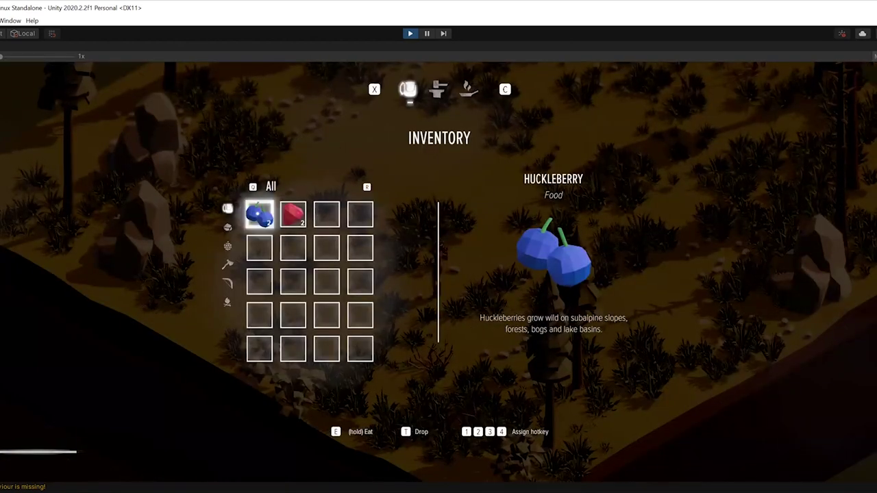
pyautogui.press('e')
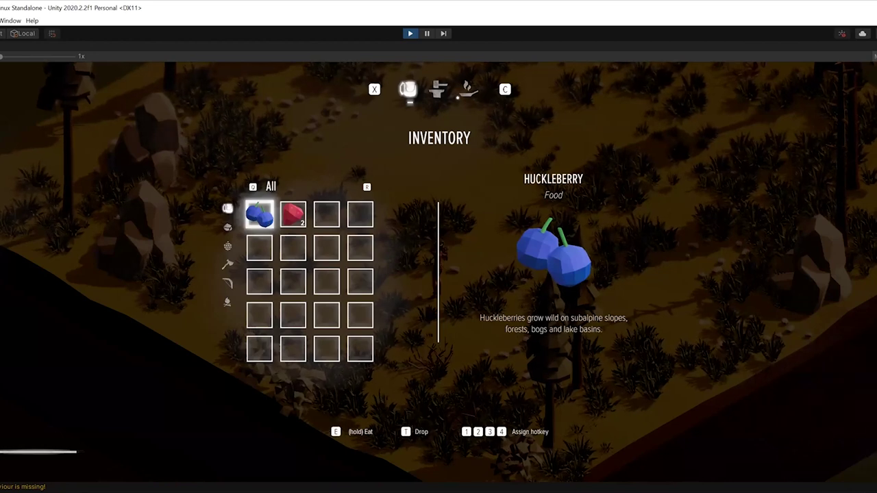
# Step: View the in-game Cooking recipes, return to the Inventory page and close it
pyautogui.click(463, 93)
pyautogui.click(462, 95)
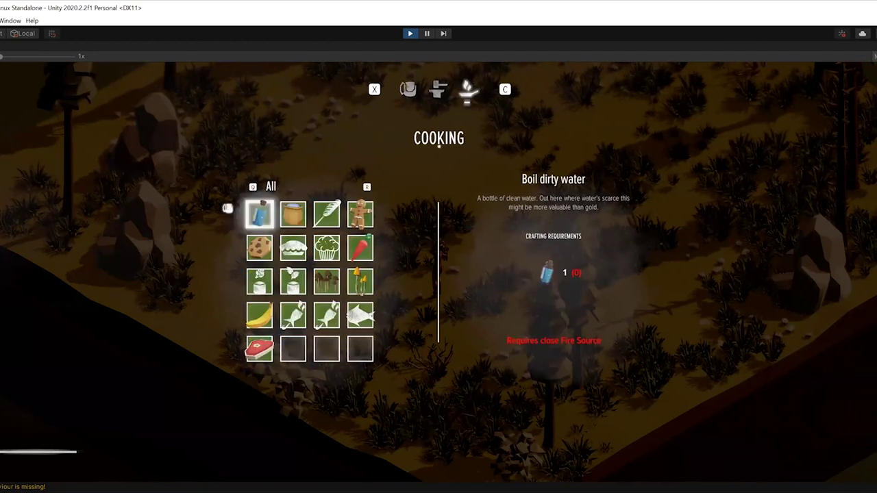
pyautogui.press('x')
pyautogui.press('x')
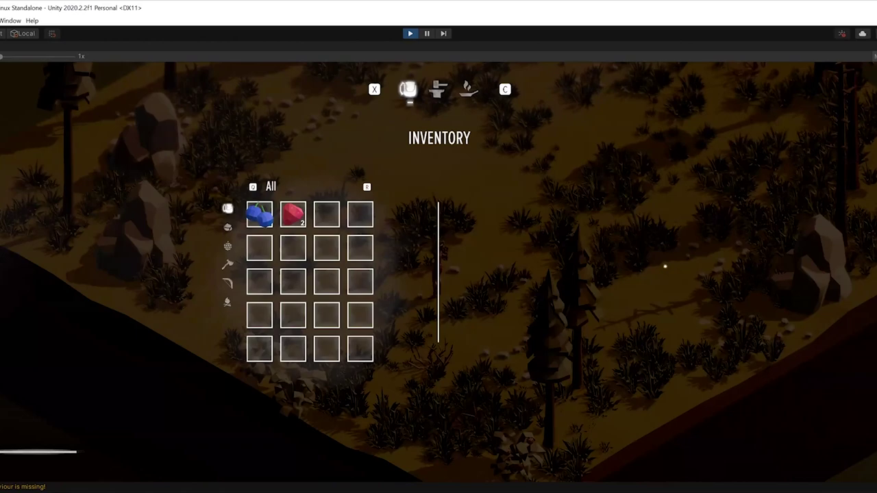
pyautogui.press('Tab')
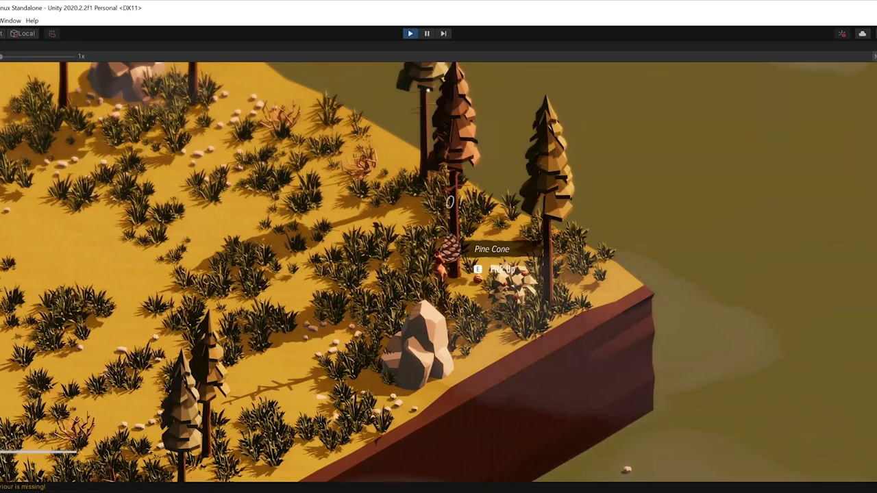
# Step: Pick up the pine cone beside the tree and open the inventory
pyautogui.press('e')
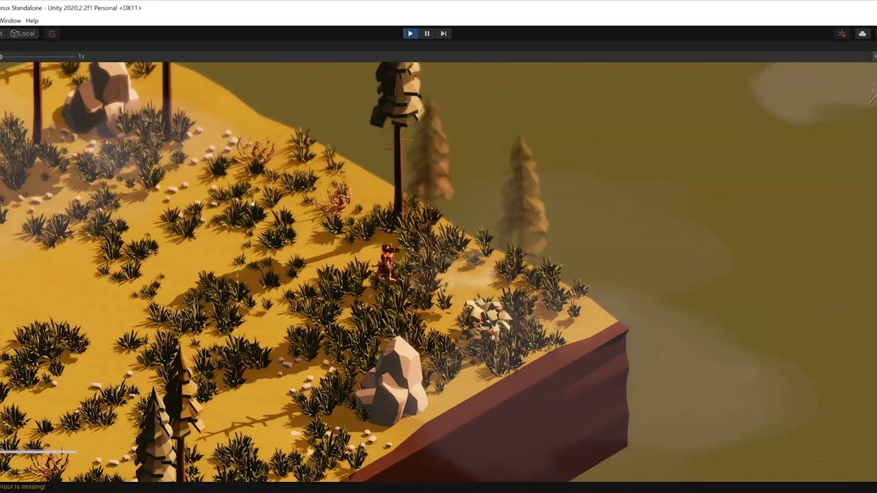
pyautogui.press('Tab')
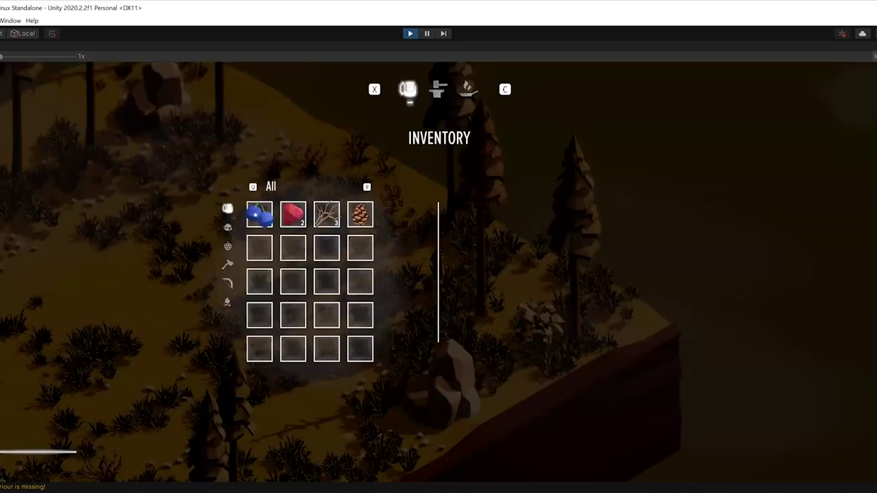
# Step: Craft an Axe from 3 twigs, check it in the inventory and return to the game
pyautogui.press('c')
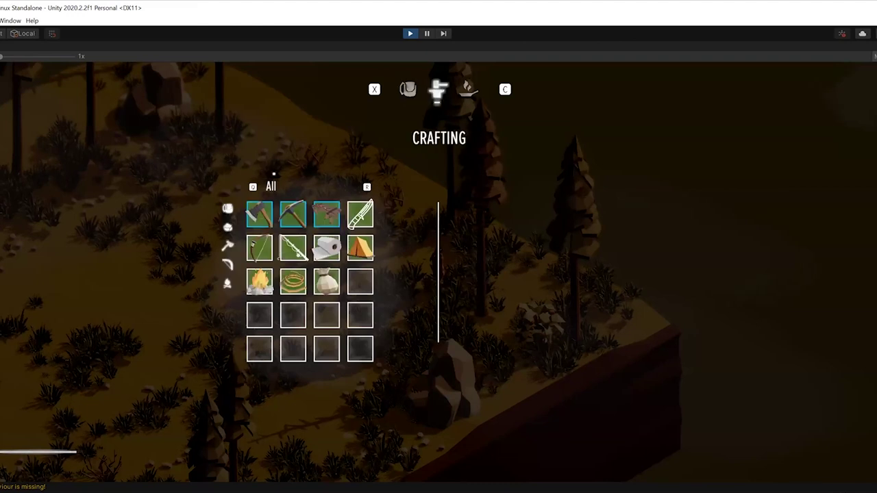
pyautogui.click(258, 215)
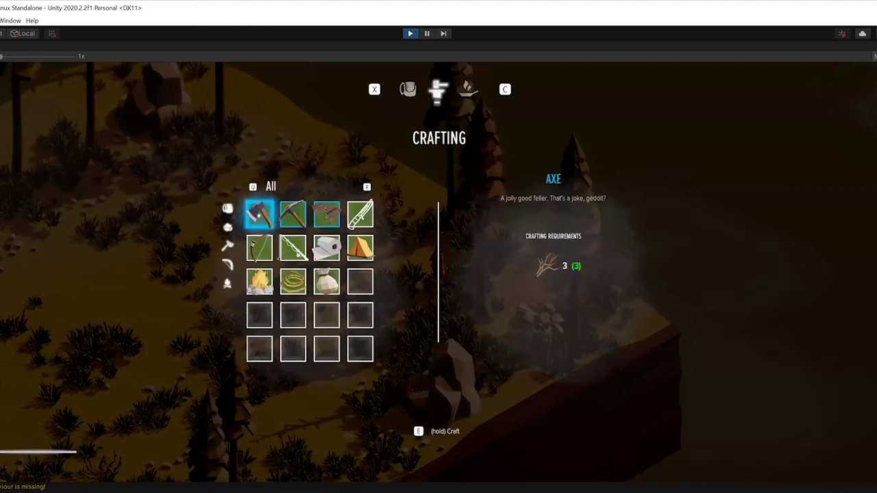
pyautogui.click(260, 215)
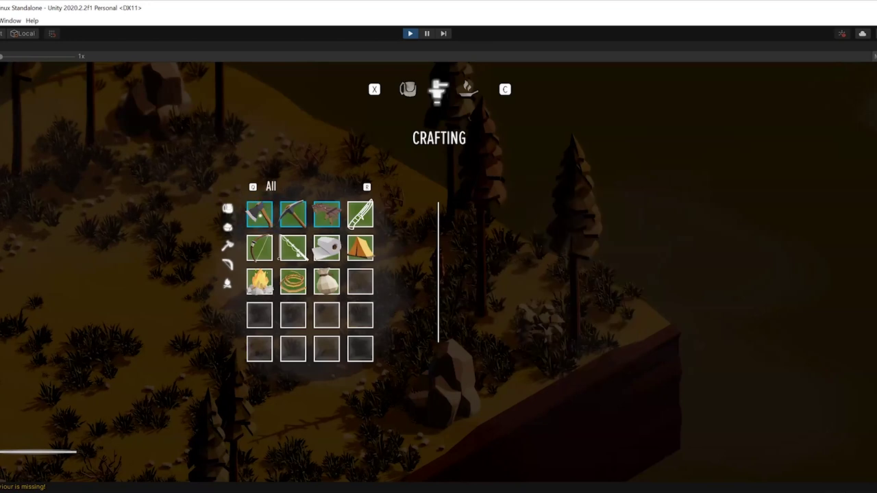
pyautogui.click(259, 215)
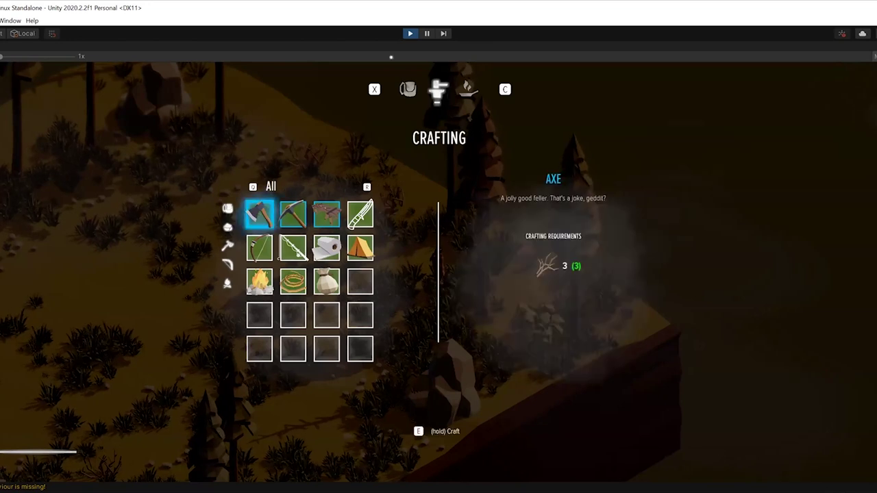
pyautogui.press('e')
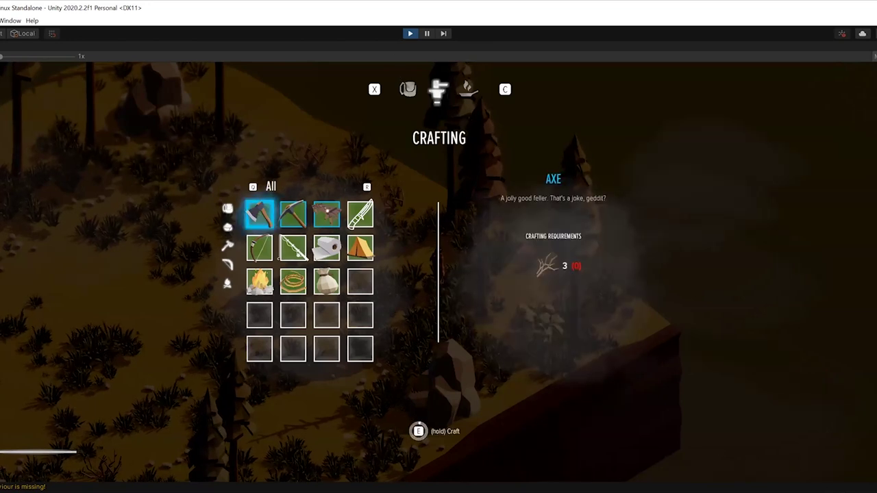
pyautogui.press('x')
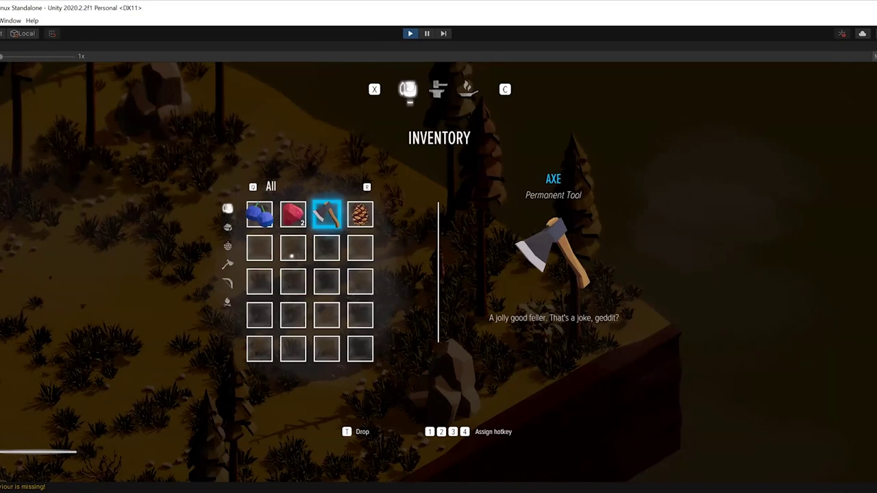
pyautogui.press('Escape')
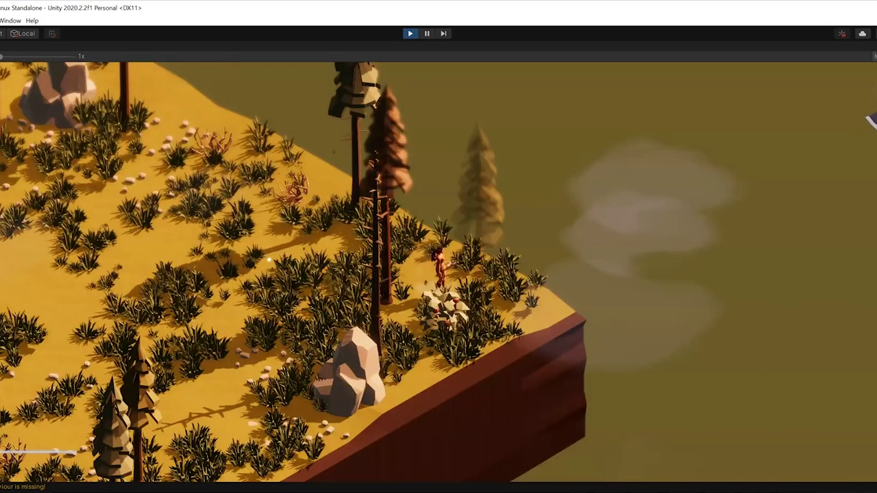
# Step: Chop down a tree with the axe, collect the logs and chop one log into twigs in the inventory
pyautogui.click(255, 253)
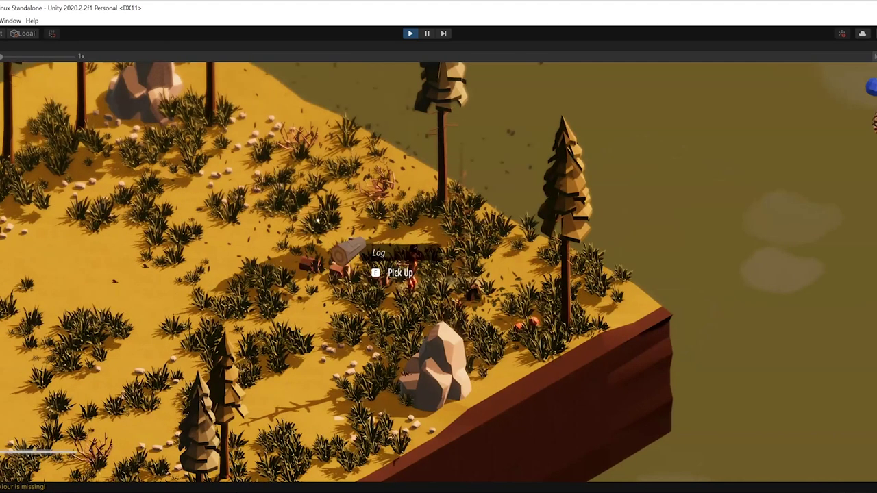
pyautogui.press('Tab')
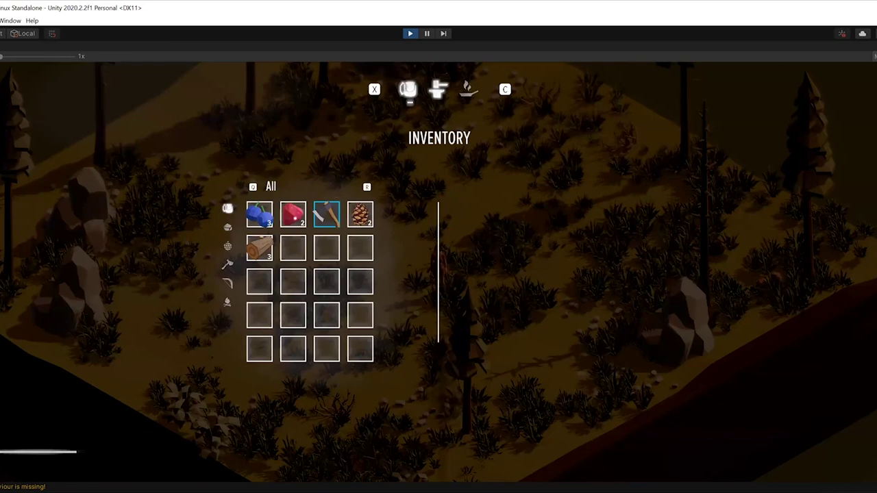
pyautogui.moveTo(259, 248)
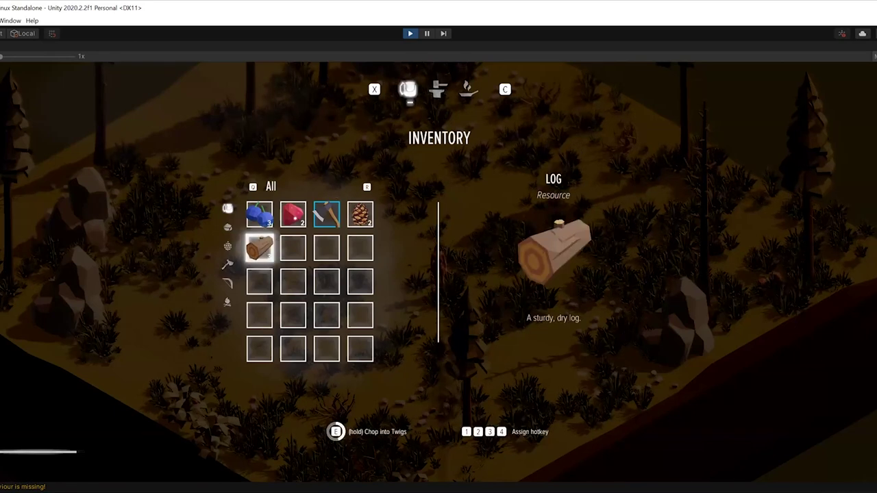
pyautogui.press('e')
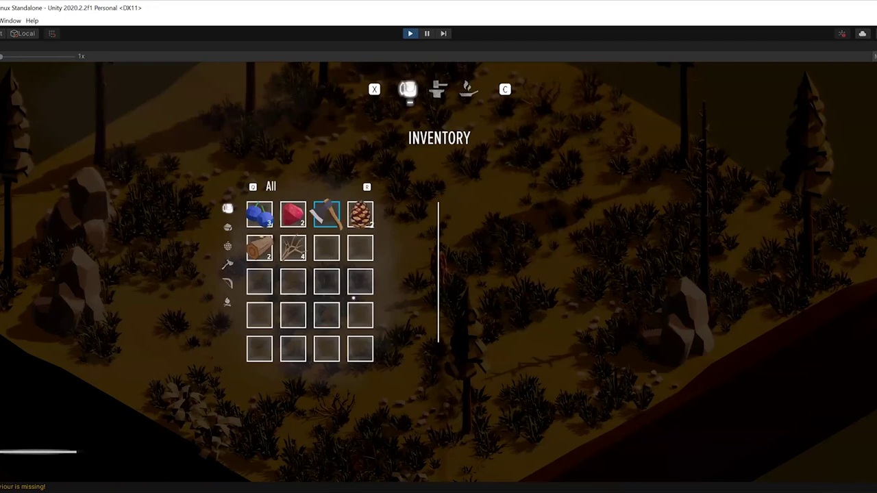
# Step: Craft a Pickaxe from 2 twigs and 1 log and return to the game
pyautogui.press('c')
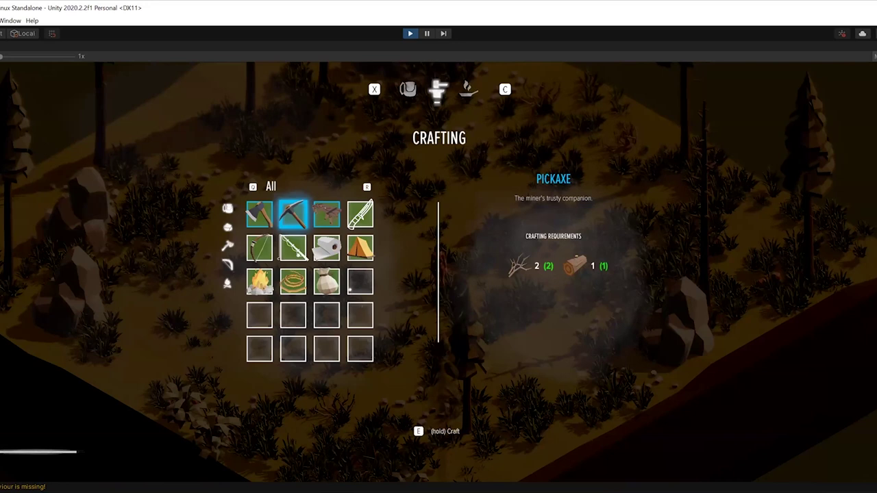
pyautogui.press('Escape')
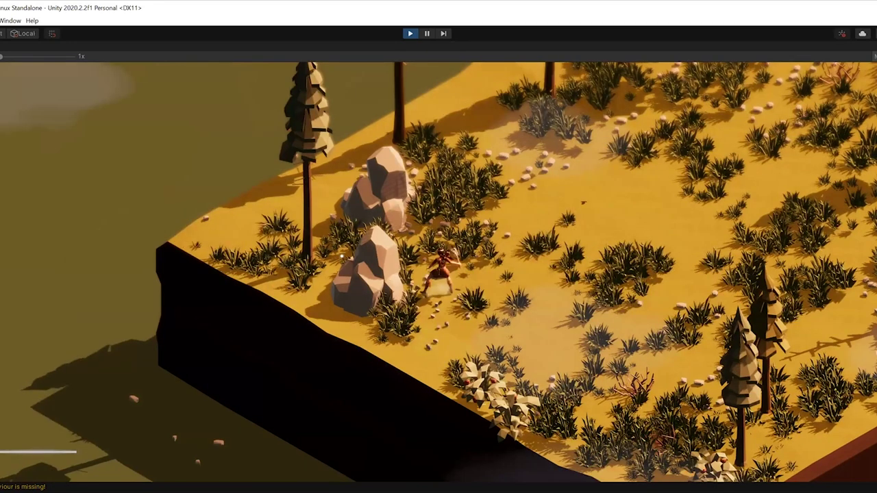
# Step: Mine the boulder near the tile's edge with the pickaxe and pick up the Common Rocks it drops
pyautogui.click(345, 263)
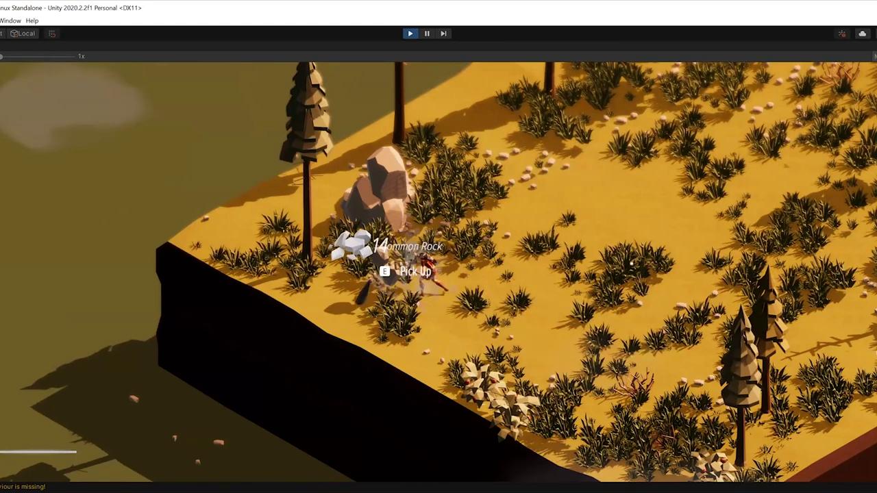
pyautogui.press('e')
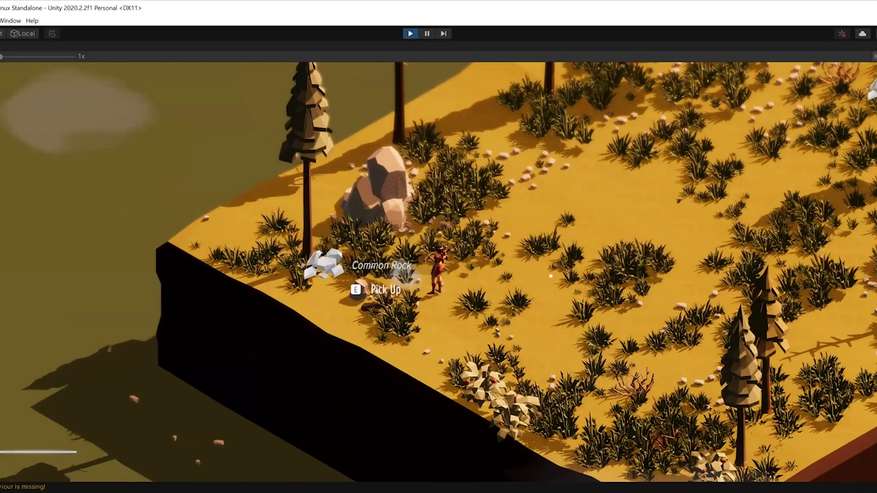
pyautogui.press('a')
pyautogui.press('e')
pyautogui.press('e')
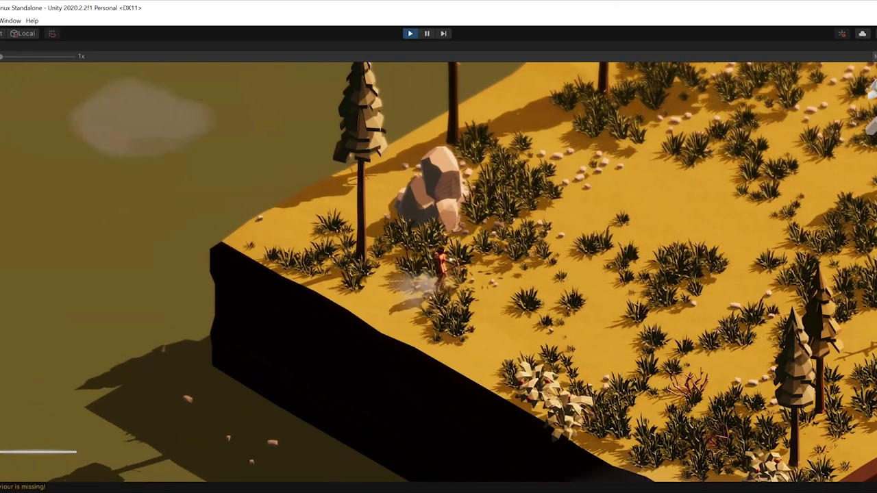
# Step: Walk to the tile's edge to view the Explore World option, and chop down a pine near the corner for logs
pyautogui.press('d')
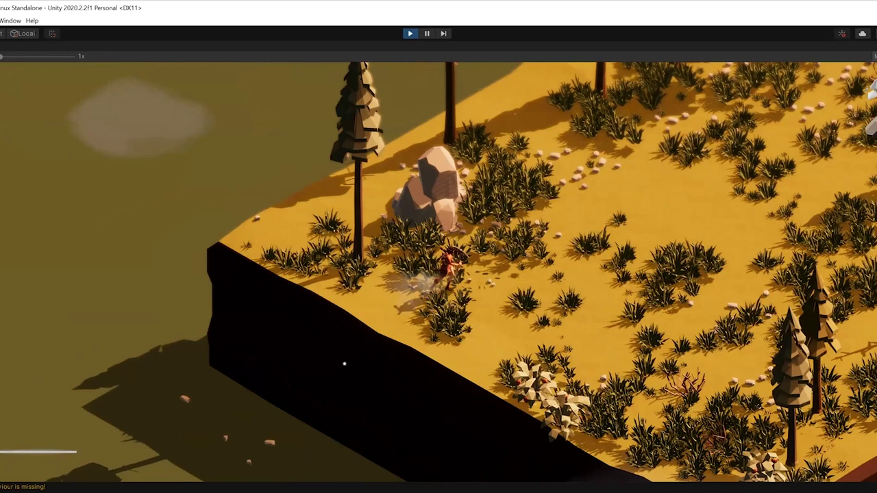
pyautogui.press('d')
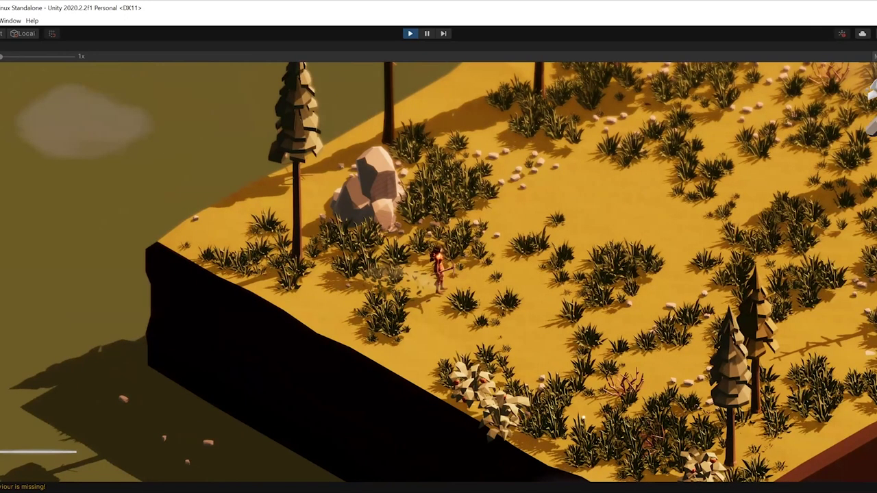
pyautogui.press('s')
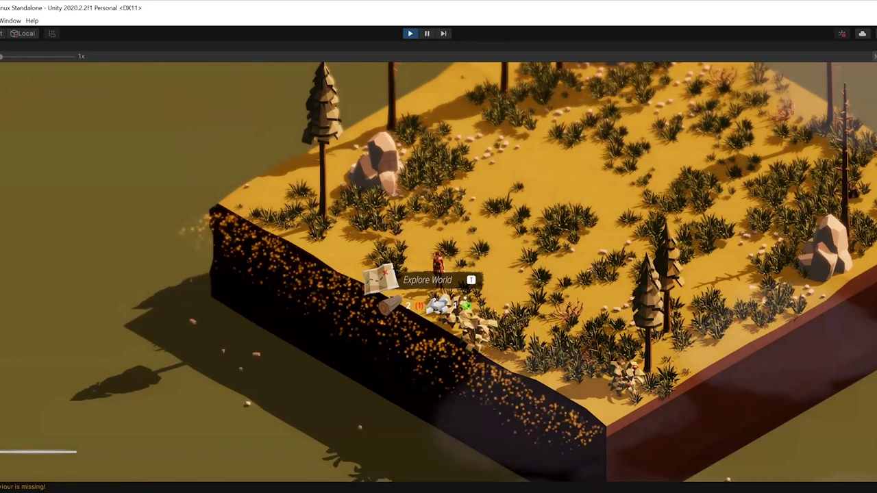
pyautogui.press('d')
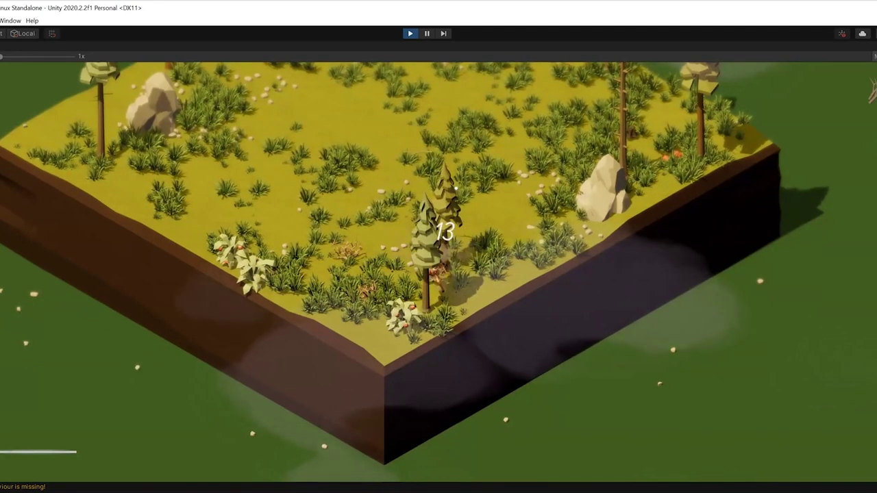
pyautogui.press('d')
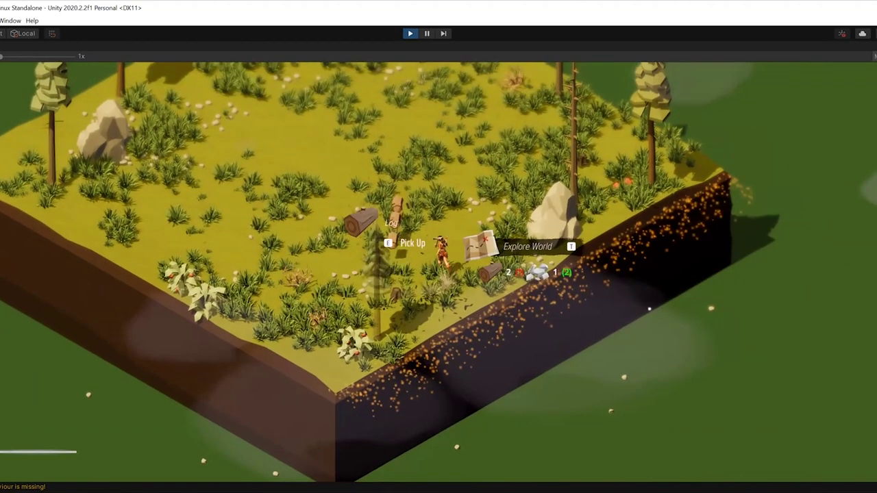
# Step: Pick up the fallen log, return to the tile's edge and open the Explore World choices
pyautogui.press('e')
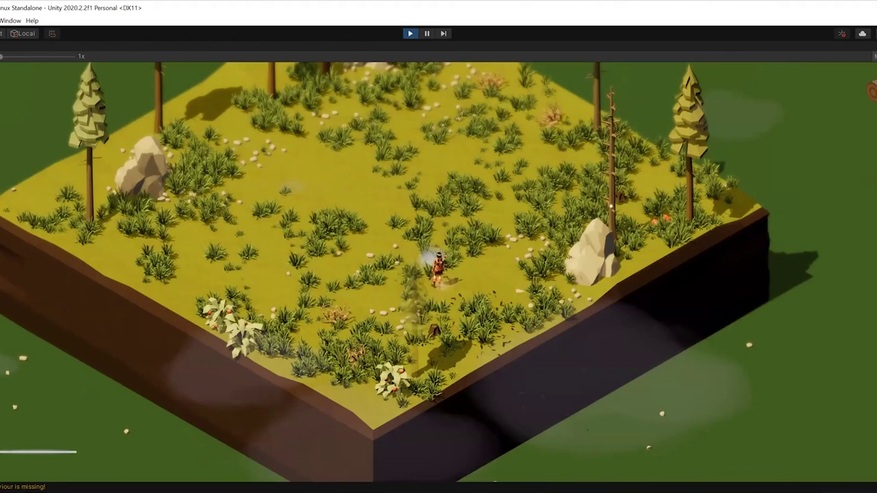
pyautogui.press('d')
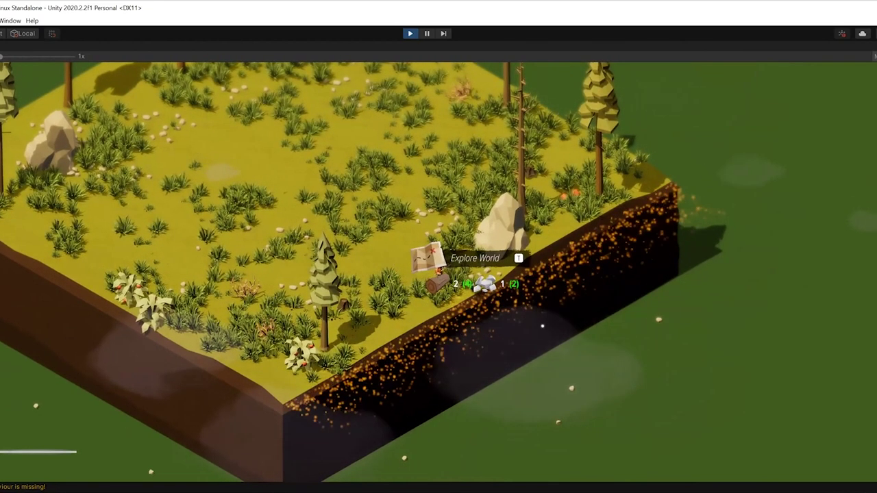
pyautogui.press('t')
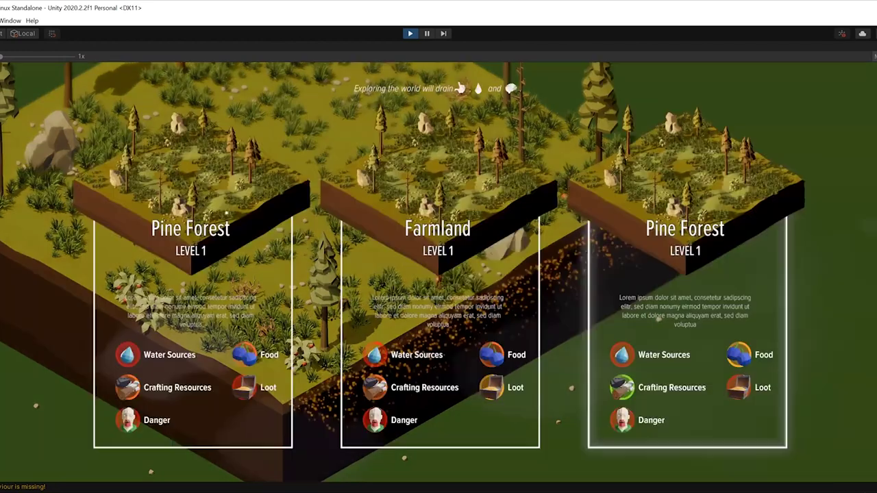
# Step: Compare the Pine Forest and Farmland Level 1 tile cards by moving the selection between them
pyautogui.press('Right')
pyautogui.press('Right')
pyautogui.press('Left')
pyautogui.press('Right')
pyautogui.press('Left')
pyautogui.press('Left')
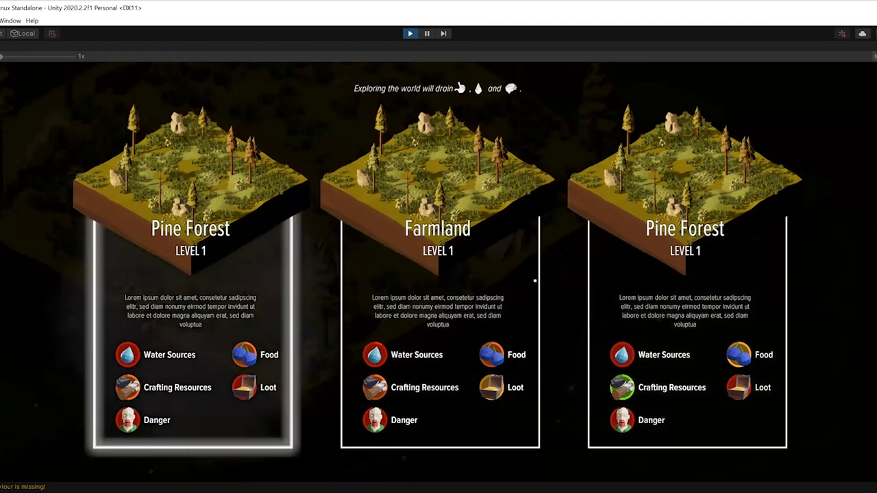
pyautogui.press('Left')
pyautogui.press('Left')
pyautogui.press('Left')
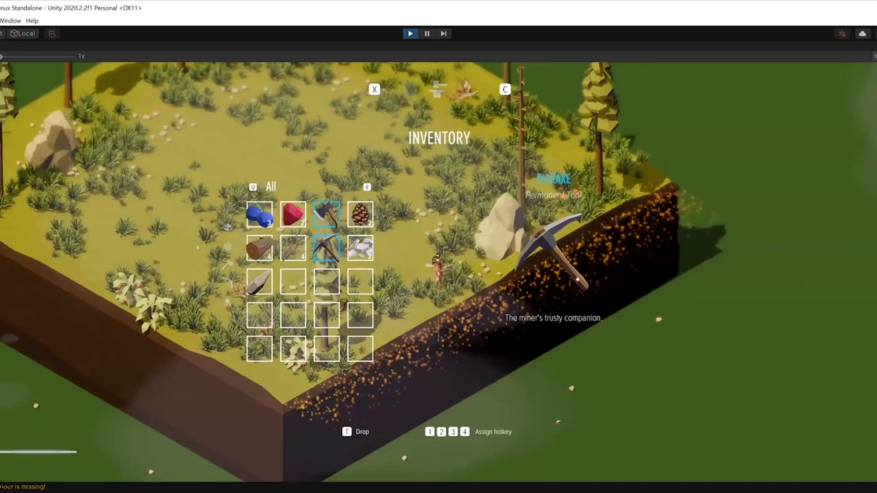
# Step: Close the inventory and view the world grid around the starting tile from above before returning to the character
pyautogui.press('i')
pyautogui.press('t')
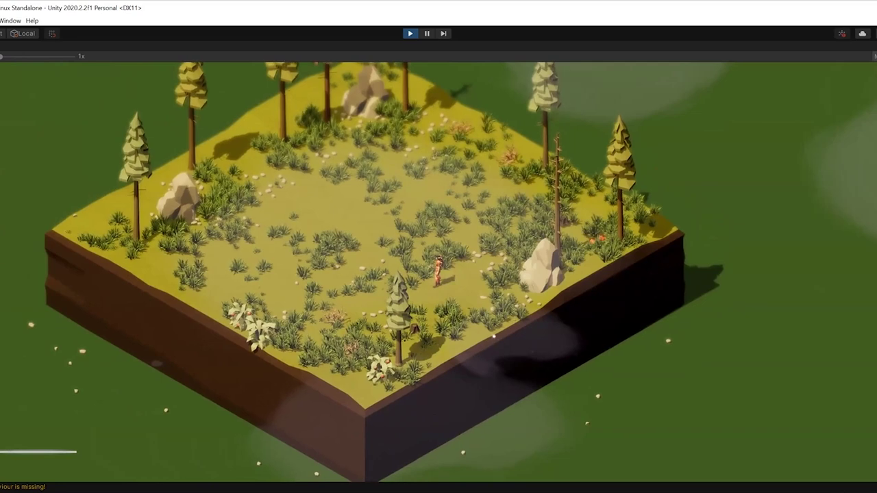
pyautogui.scroll(-3, 438, 272)
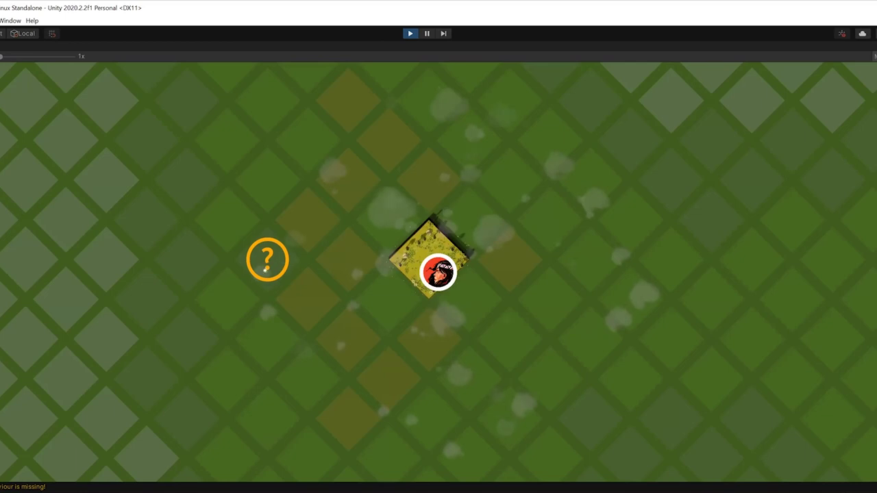
pyautogui.scroll(5, 333, 285)
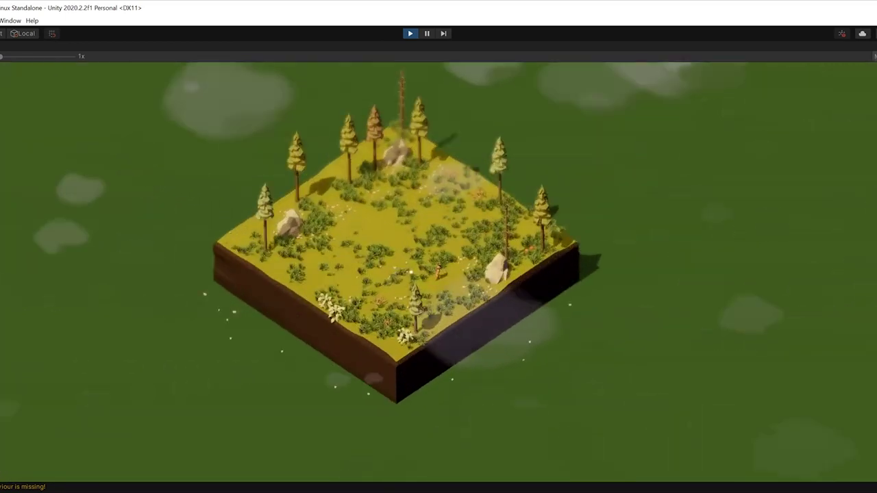
pyautogui.scroll(3, 411, 272)
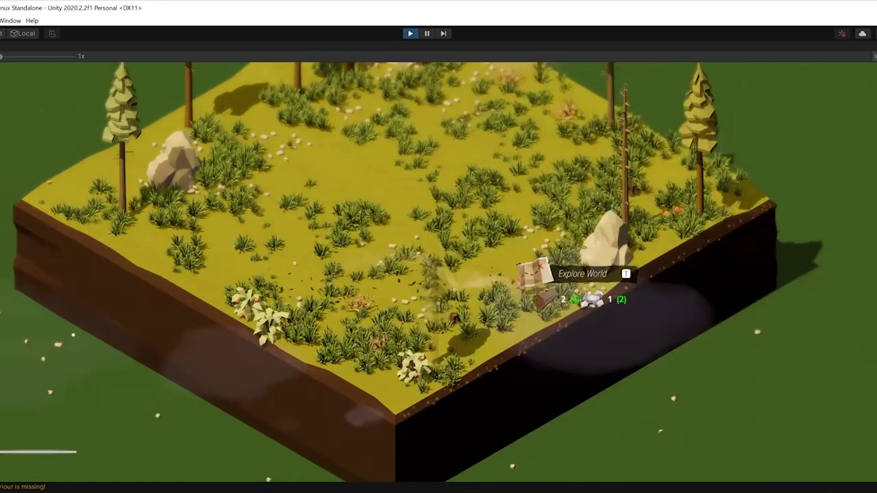
# Step: Explore the world from the tile's edge with the Farmland Level 1 card, adding the farm tile
pyautogui.press('t')
pyautogui.press('Left')
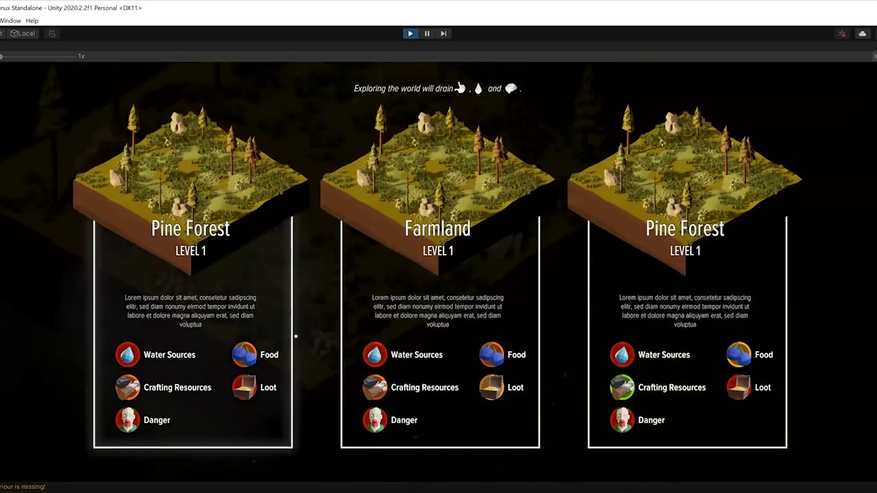
pyautogui.press('Right')
pyautogui.press('Right')
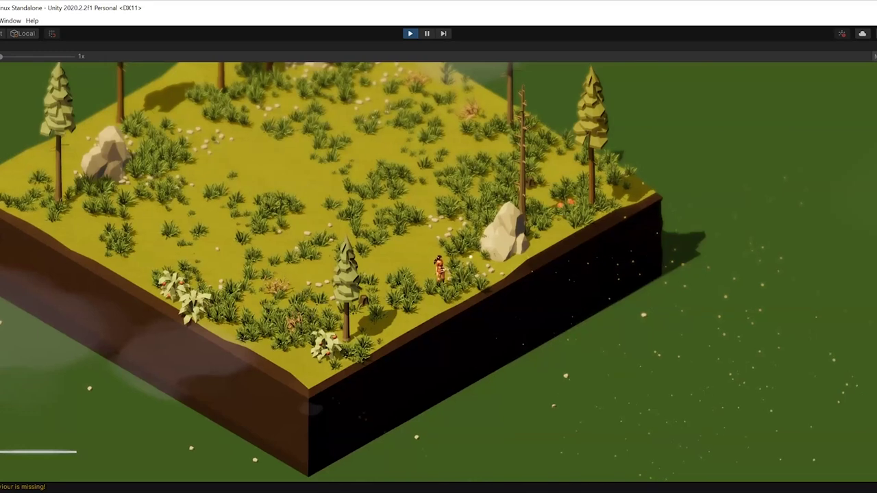
pyautogui.click(643, 315)
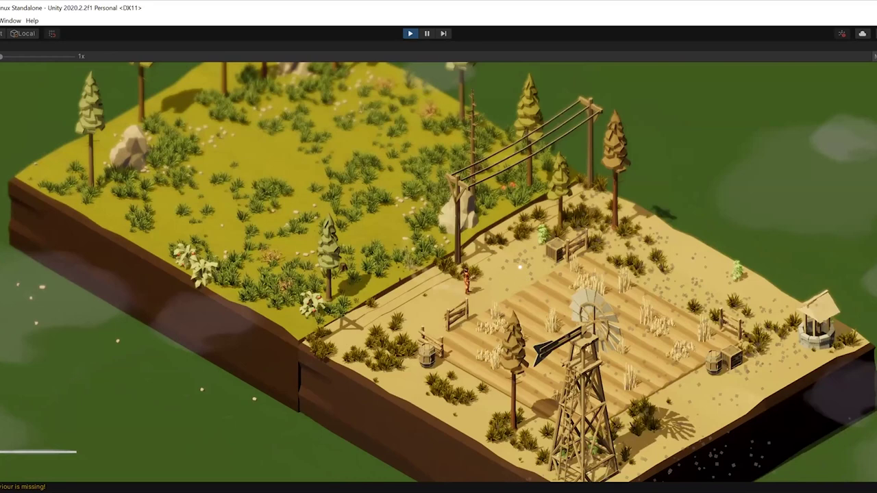
# Step: Walk across the farm tile, picking up the Leather near the fence and the Hemp near the well
pyautogui.press('d')
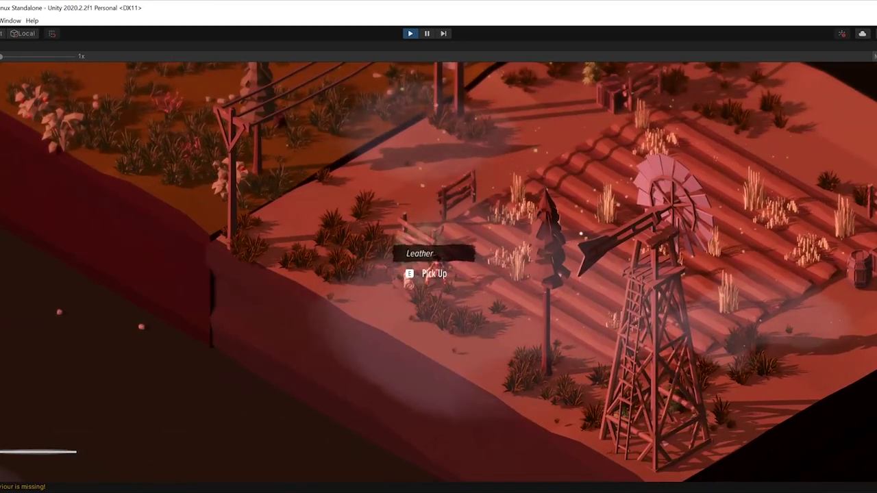
pyautogui.press('e')
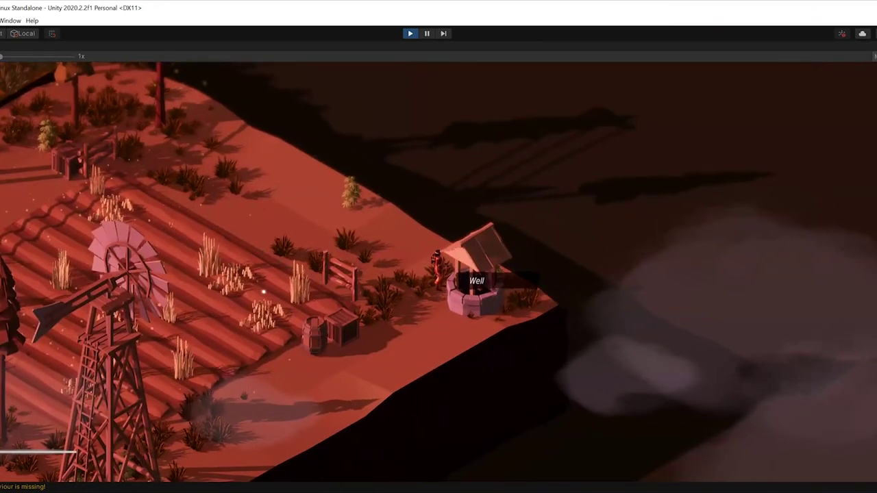
pyautogui.press('a')
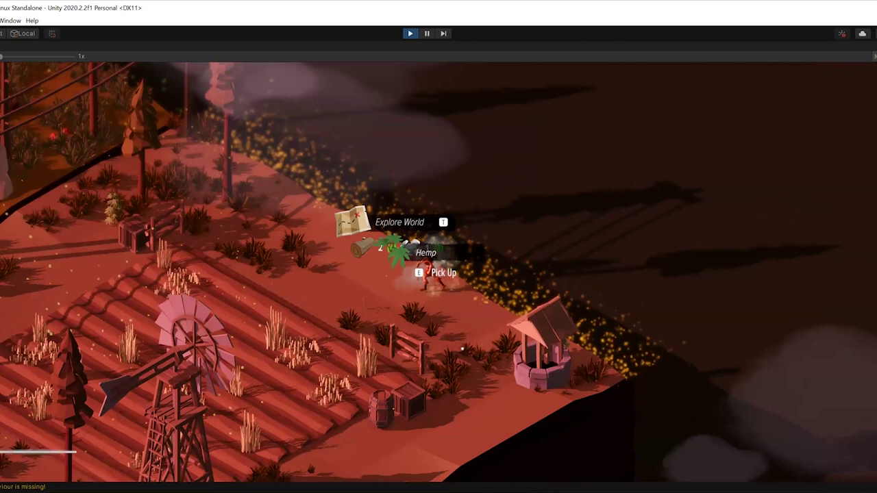
pyautogui.press('e')
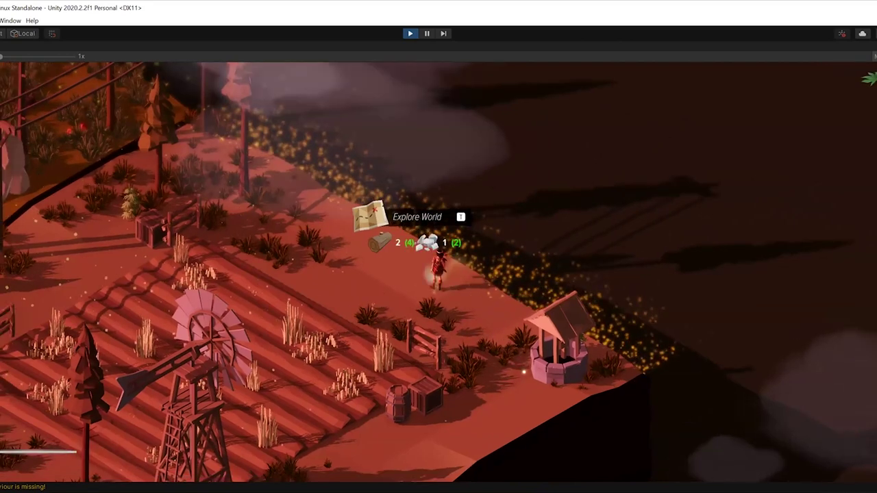
# Step: Walk to the crate by the field and pick up the Laudanum tonic beside it
pyautogui.press('a')
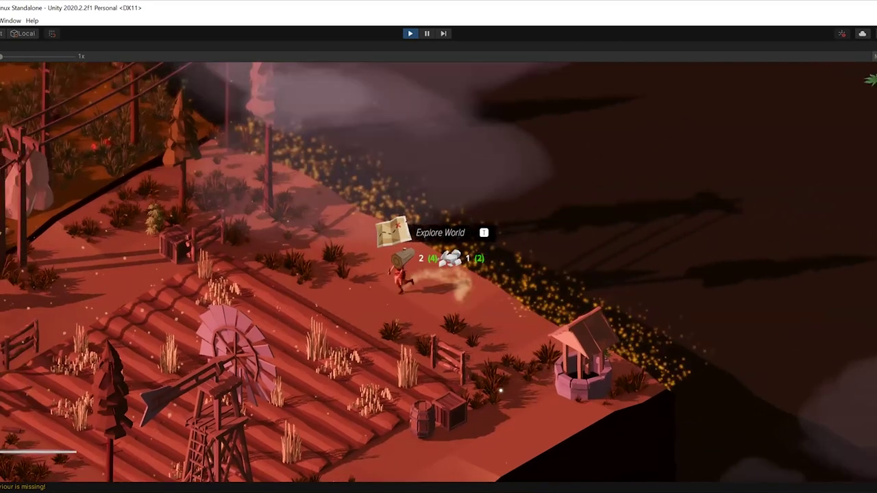
pyautogui.press('a')
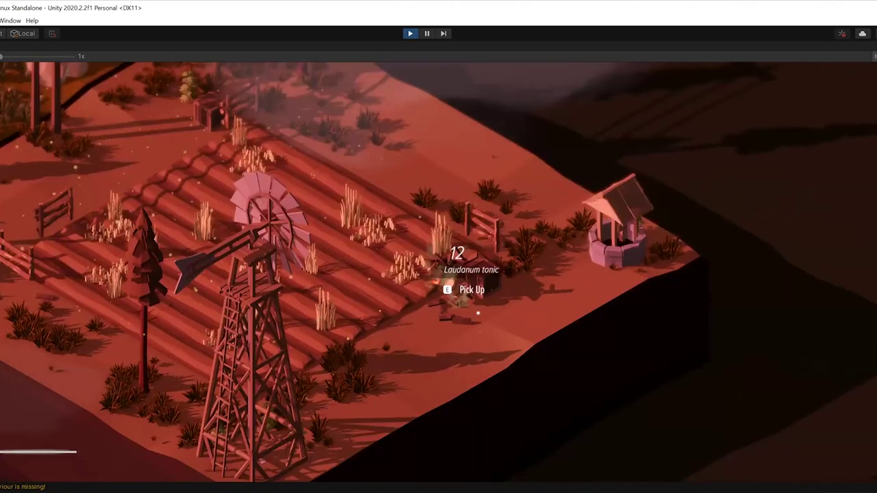
pyautogui.press('e')
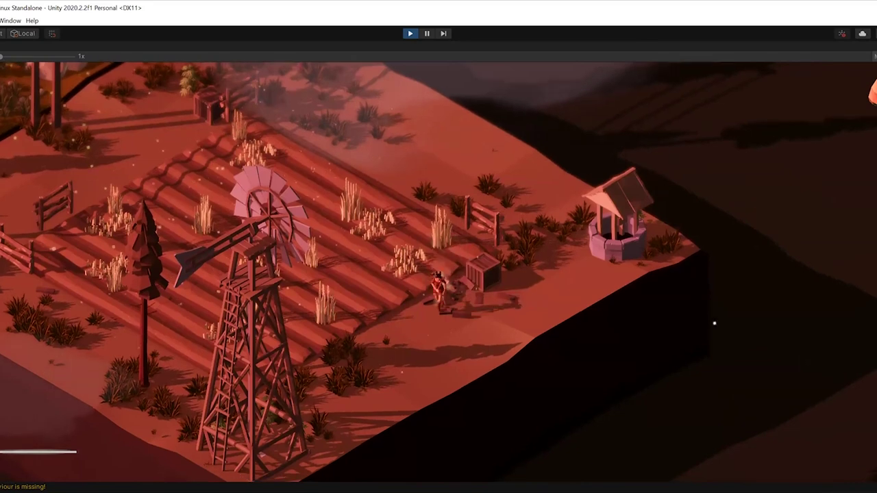
# Step: Explore from the farmland's edge to add a forest tile, and from that tile add a Level 3 Graveyard
pyautogui.press('s')
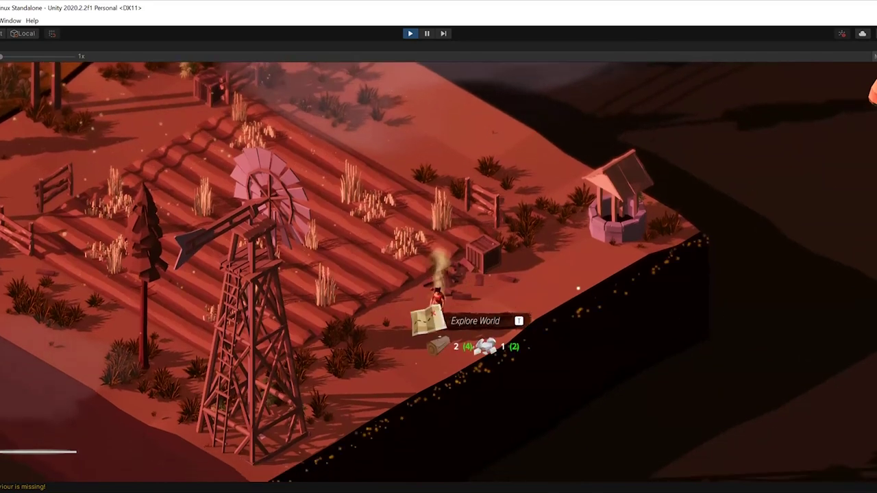
pyautogui.press('t')
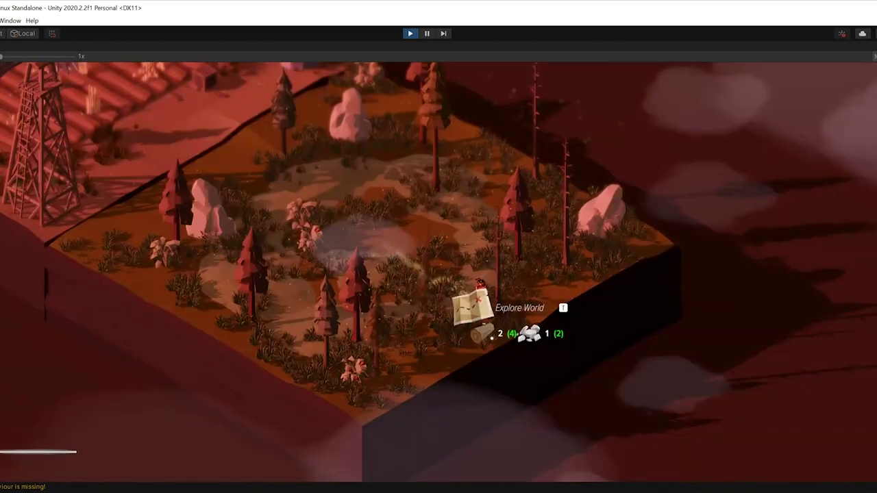
pyautogui.press('t')
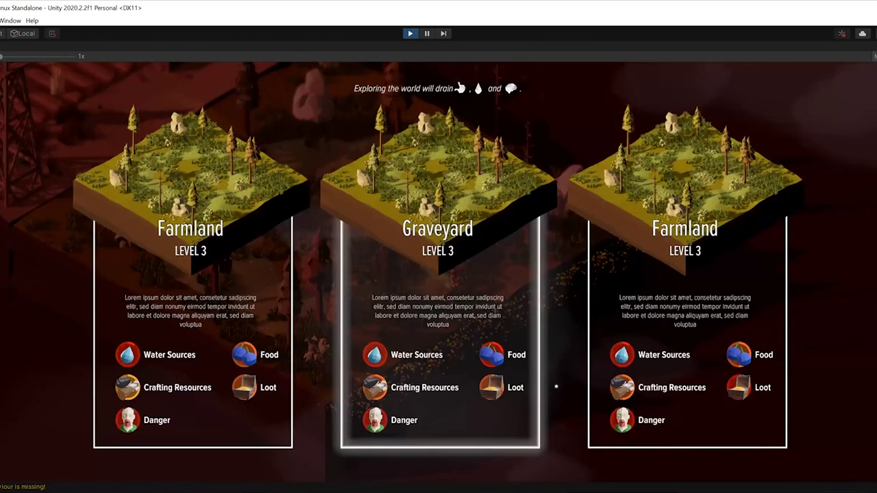
pyautogui.click(365, 323)
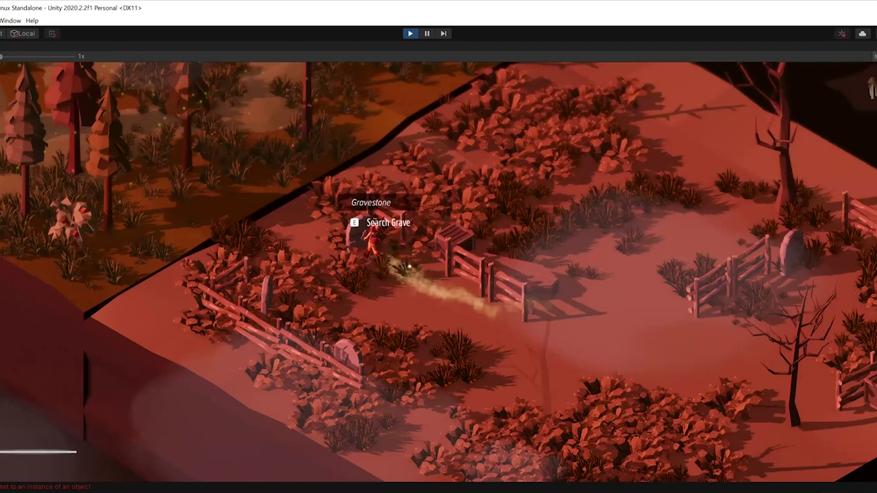
# Step: Search the gravestone and the coffin on the Graveyard tile, and walk back to the farmland
pyautogui.press('e')
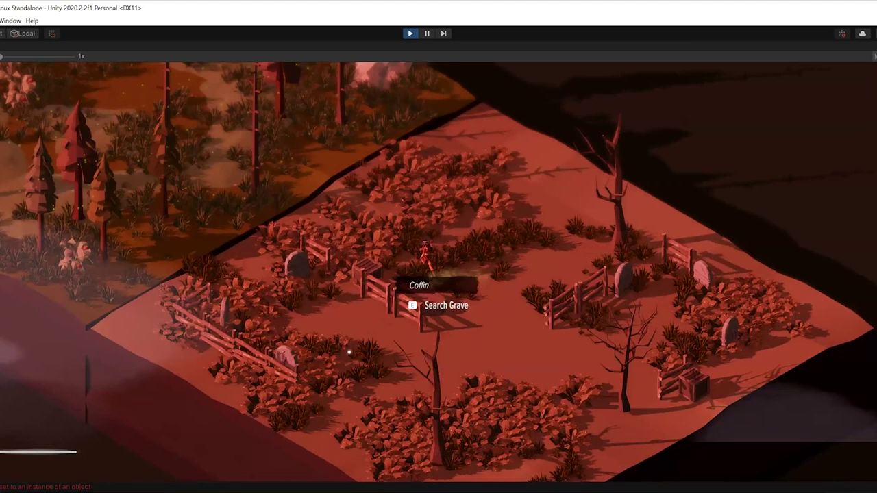
pyautogui.press('e')
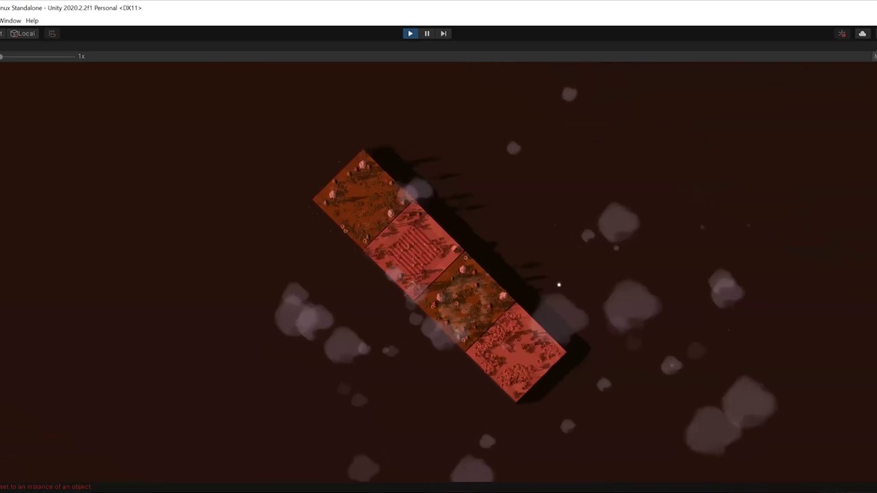
pyautogui.press('Tab')
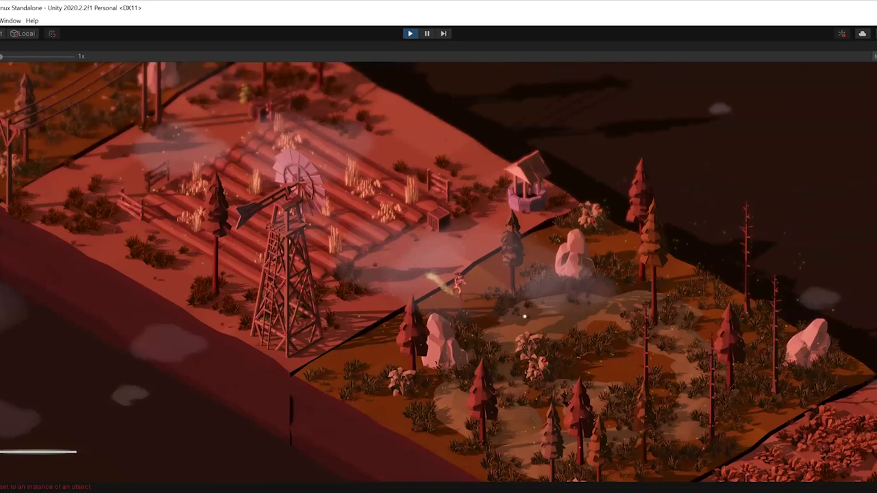
pyautogui.press('a')
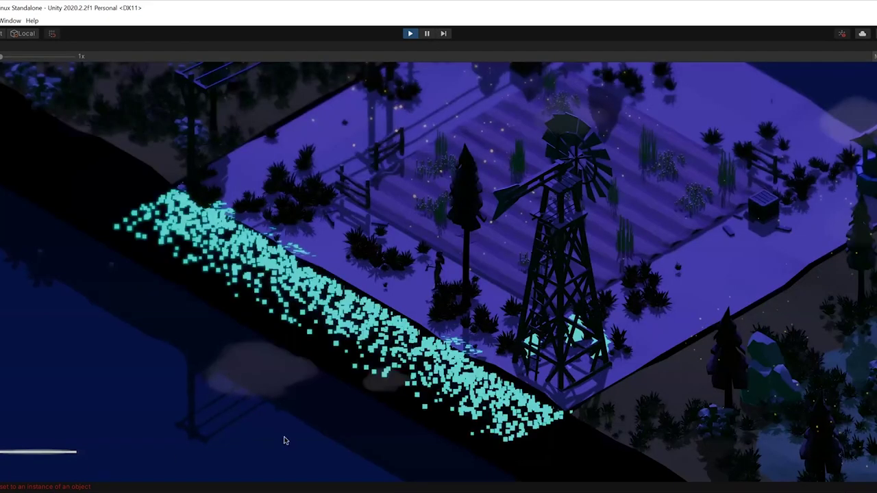
# Step: Exit Play mode and open the Farm Variant prefab from the Resources/Tiles folder
pyautogui.click(327, 396)
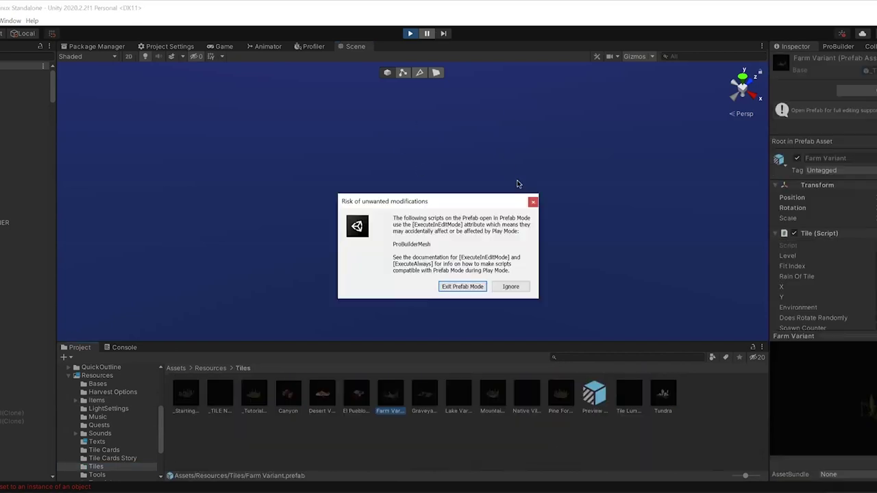
pyautogui.click(532, 200)
pyautogui.doubleClick(395, 399)
pyautogui.click(463, 288)
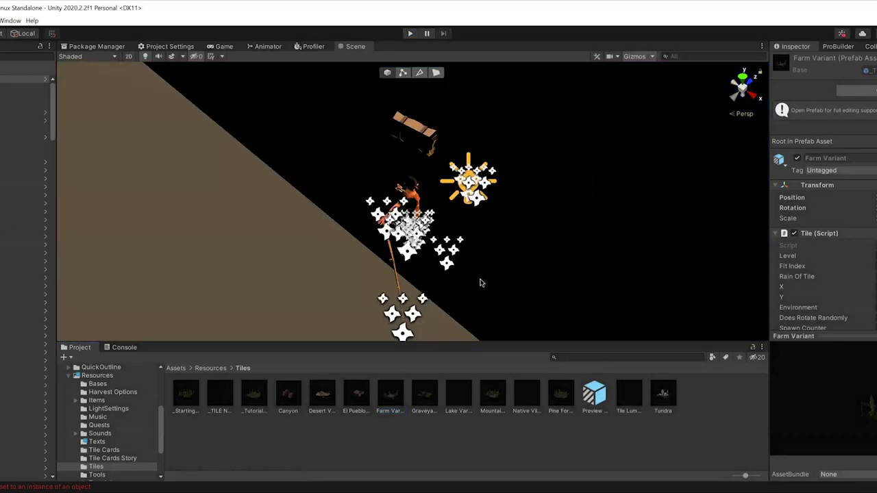
pyautogui.scroll(5, 399, 196)
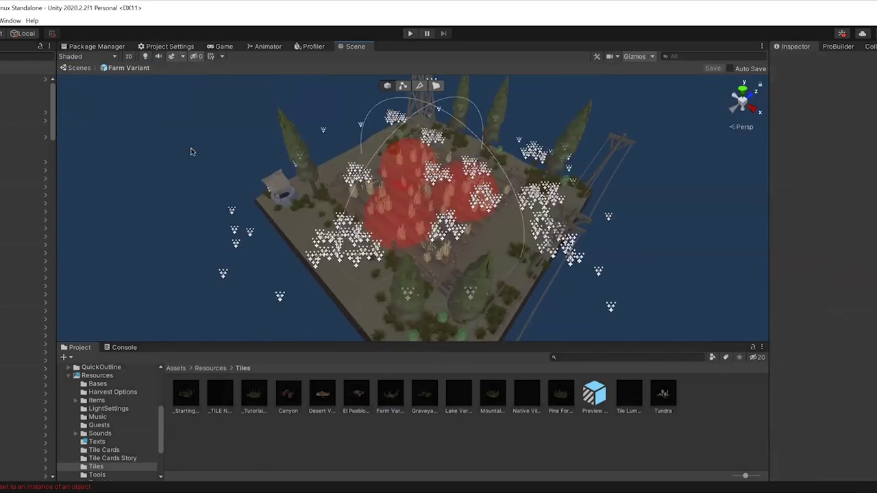
# Step: Examine the Farm Variant tile from several angles, including its field, trees, power lines and spawn markers
pyautogui.moveTo(591, 208); pyautogui.dragTo(542, 195, button='middle')
pyautogui.moveTo(665, 226); pyautogui.dragTo(646, 212, button='right')
pyautogui.keyDown('alt'); pyautogui.moveTo(415, 268); pyautogui.dragTo(501, 209); pyautogui.keyUp('alt')
pyautogui.keyDown('alt'); pyautogui.moveTo(448, 198); pyautogui.dragTo(483, 206); pyautogui.keyUp('alt')
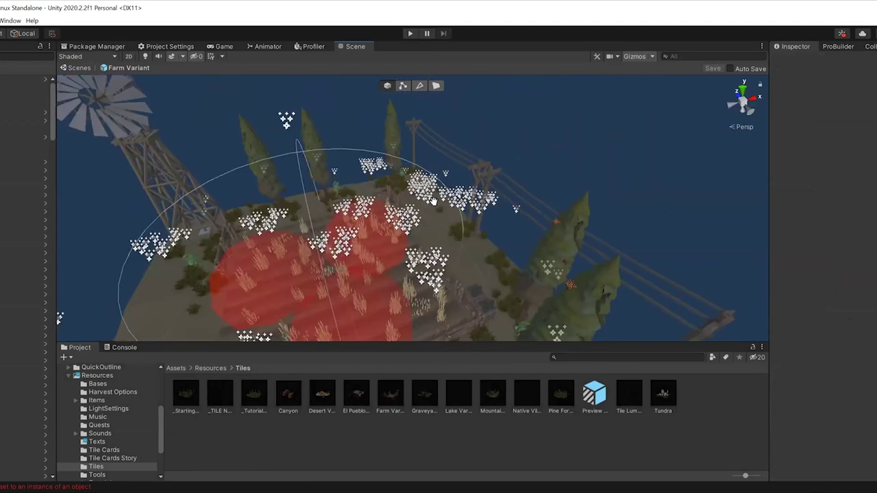
pyautogui.moveTo(416, 198); pyautogui.dragTo(434, 188, button='middle')
pyautogui.moveTo(470, 231); pyautogui.dragTo(507, 203, button='middle')
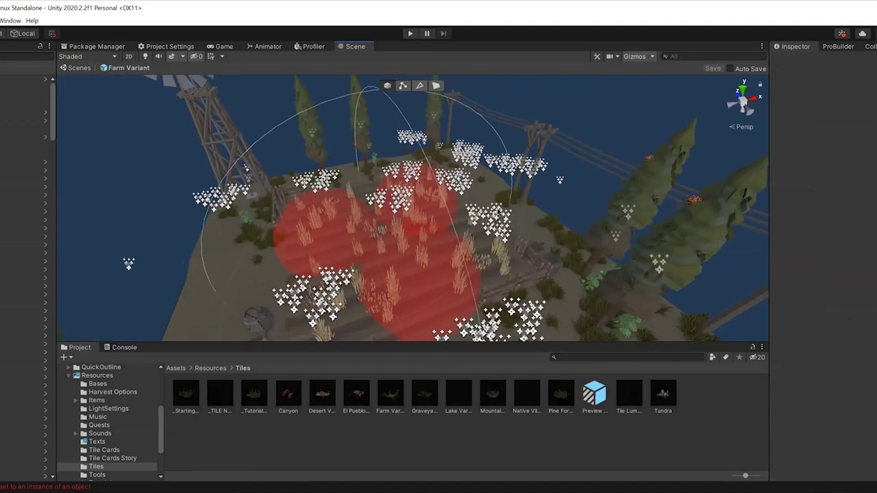
pyautogui.keyDown('alt'); pyautogui.moveTo(500, 212); pyautogui.dragTo(377, 293); pyautogui.keyUp('alt')
pyautogui.keyDown('alt'); pyautogui.moveTo(554, 226); pyautogui.dragTo(460, 295); pyautogui.keyUp('alt')
pyautogui.keyDown('alt'); pyautogui.moveTo(431, 248); pyautogui.dragTo(329, 181); pyautogui.keyUp('alt')
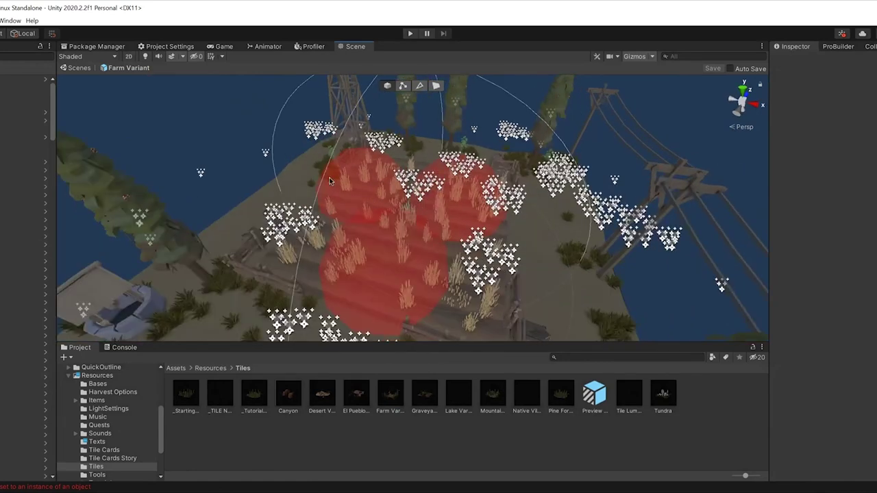
pyautogui.scroll(-2, 464, 224)
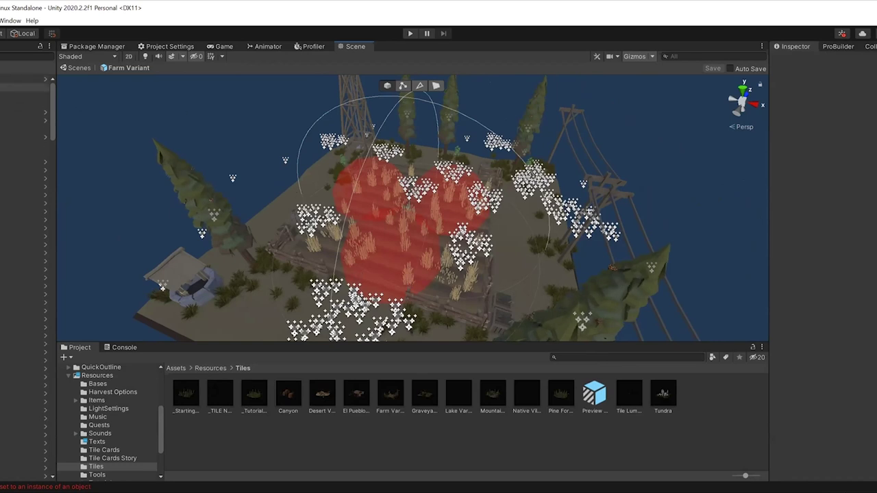
# Step: Select the Environment object inside the Farm Variant prefab
pyautogui.click(25, 104)
pyautogui.press('Left')
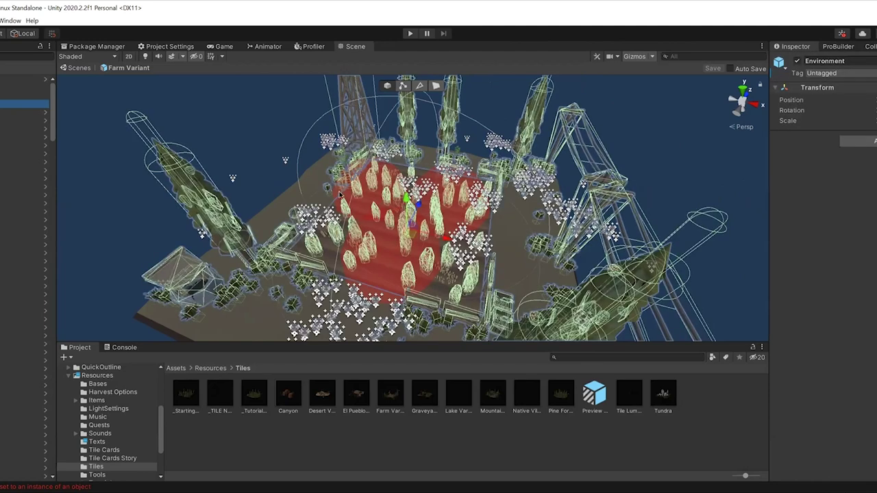
# Step: Examine the extent of the selected Environment object on the Farm Variant tile, from the whole tile to a closer view
pyautogui.scroll(-1, 507, 241)
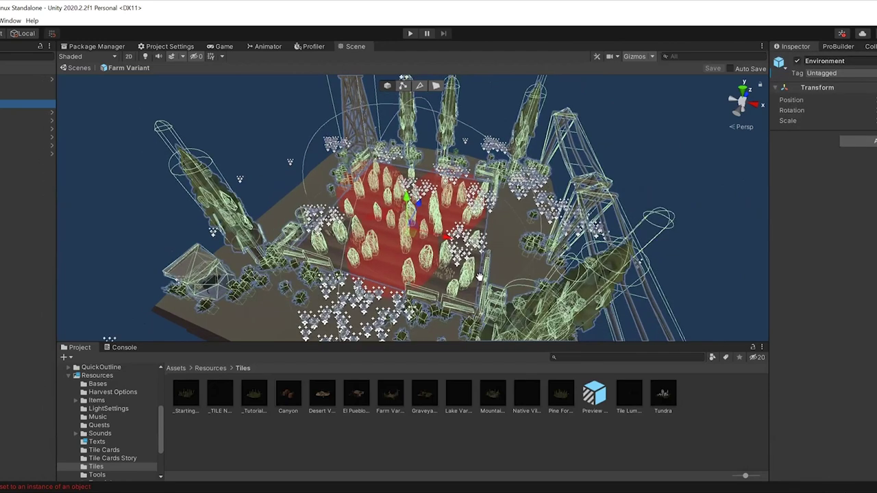
pyautogui.scroll(-2, 481, 277)
pyautogui.scroll(-2, 485, 247)
pyautogui.keyDown('alt'); pyautogui.moveTo(475, 220); pyautogui.dragTo(421, 250); pyautogui.keyUp('alt')
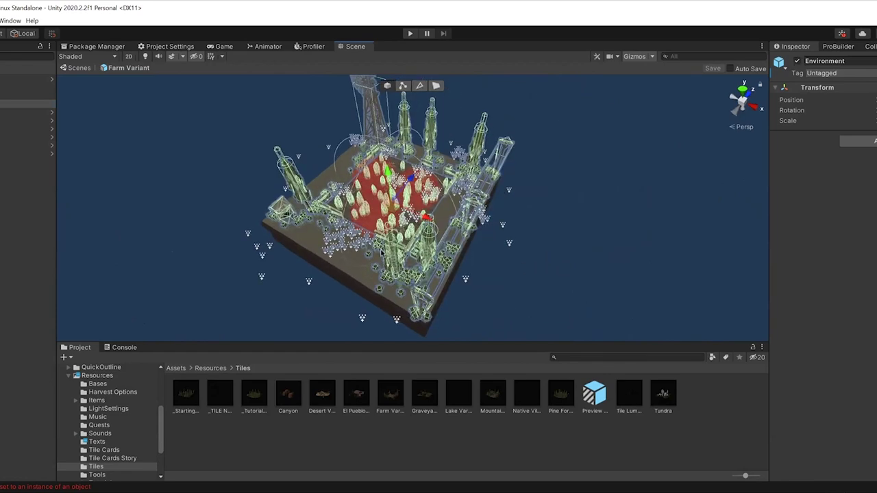
pyautogui.scroll(2, 378, 248)
pyautogui.scroll(2, 391, 247)
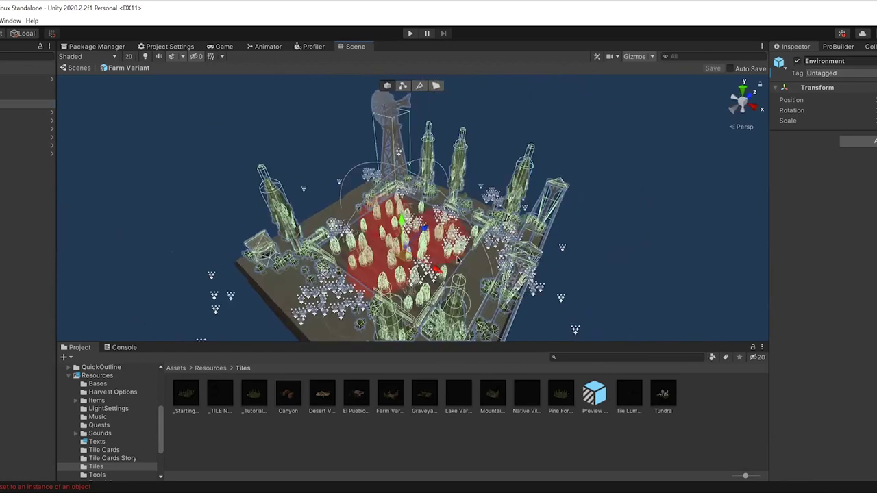
pyautogui.scroll(2, 507, 262)
pyautogui.scroll(2, 527, 263)
# Step: Rotate the Environment object around its vertical axis through several orientations, undo the rotation and deselect the object
pyautogui.moveTo(562, 258); pyautogui.dragTo(749, 211)
pyautogui.press('r')
pyautogui.press('r')
pyautogui.press('r')
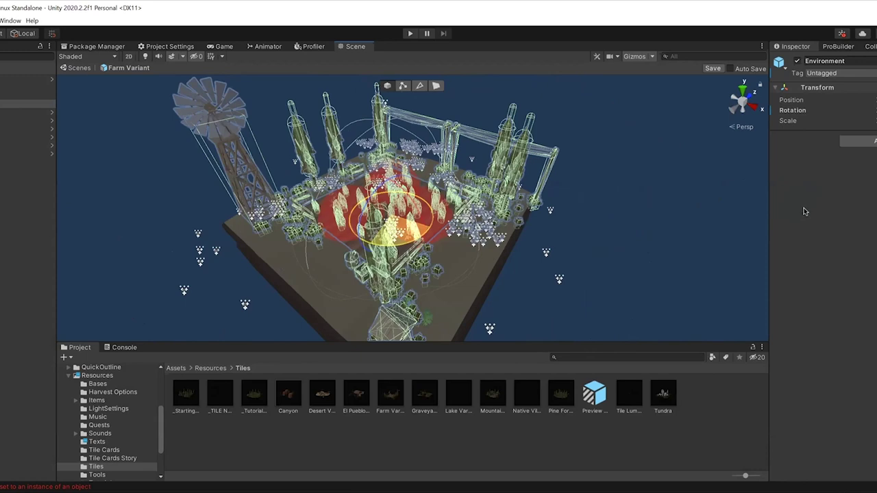
pyautogui.press('r')
pyautogui.press('r')
pyautogui.press('r')
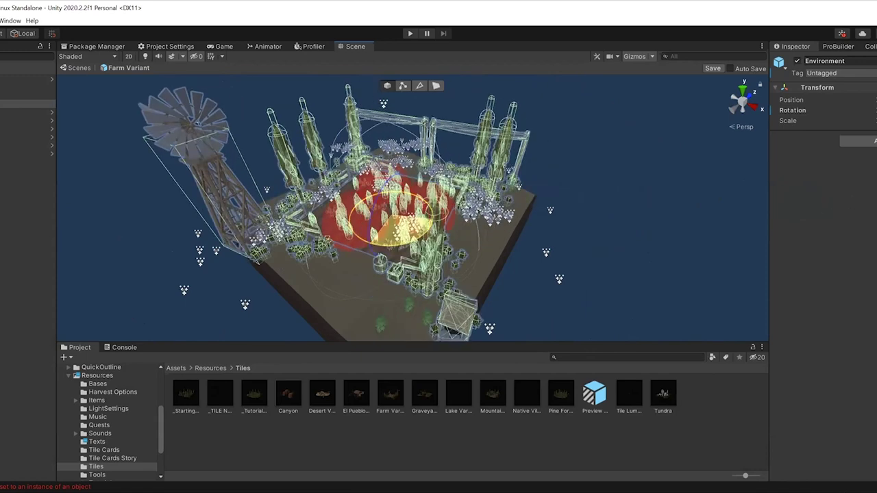
pyautogui.press('r')
pyautogui.press('r')
pyautogui.press('r')
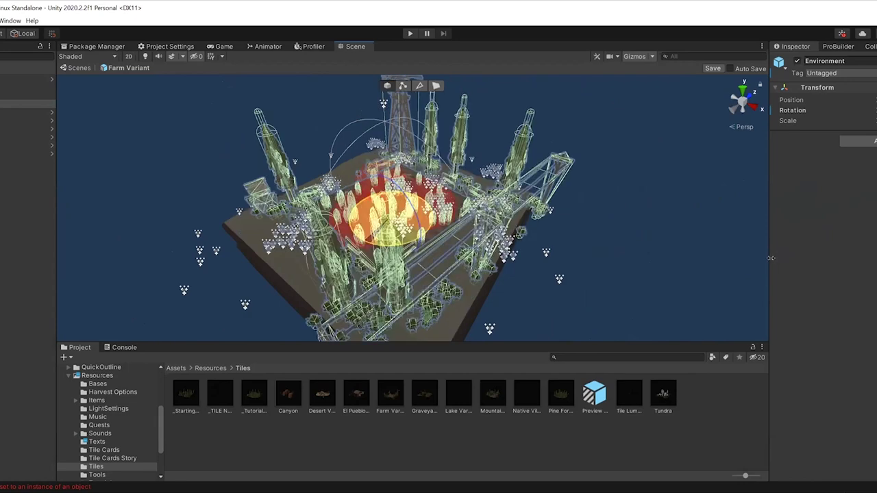
pyautogui.press('r')
pyautogui.press('r')
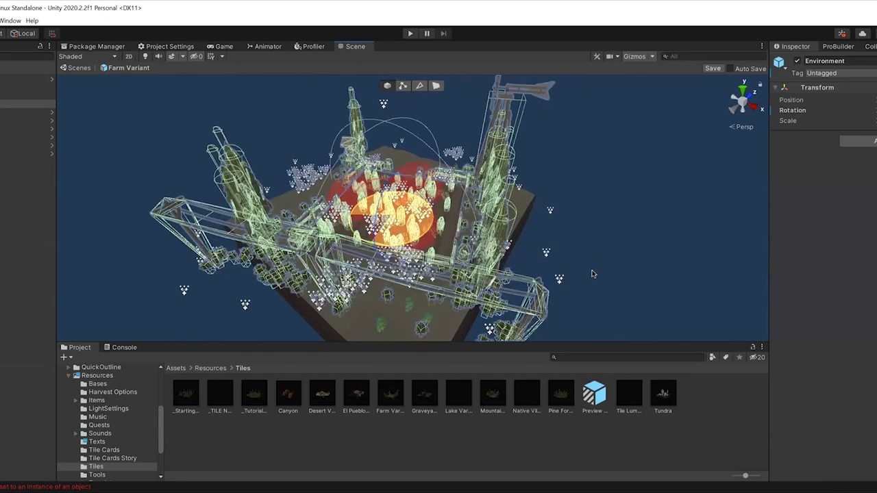
pyautogui.press('r')
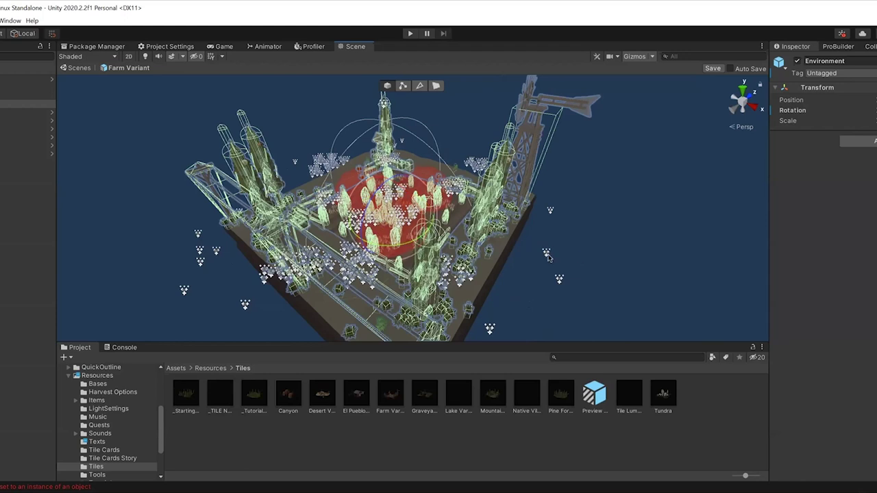
pyautogui.press('r')
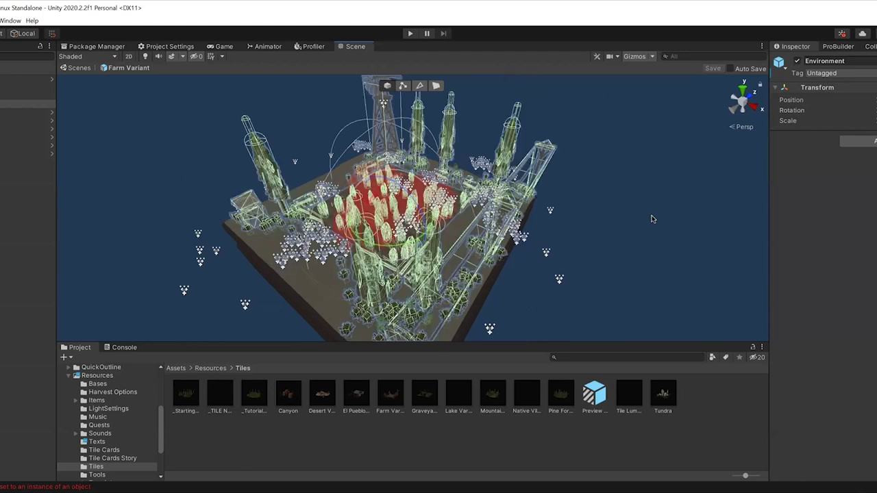
pyautogui.click(607, 249)
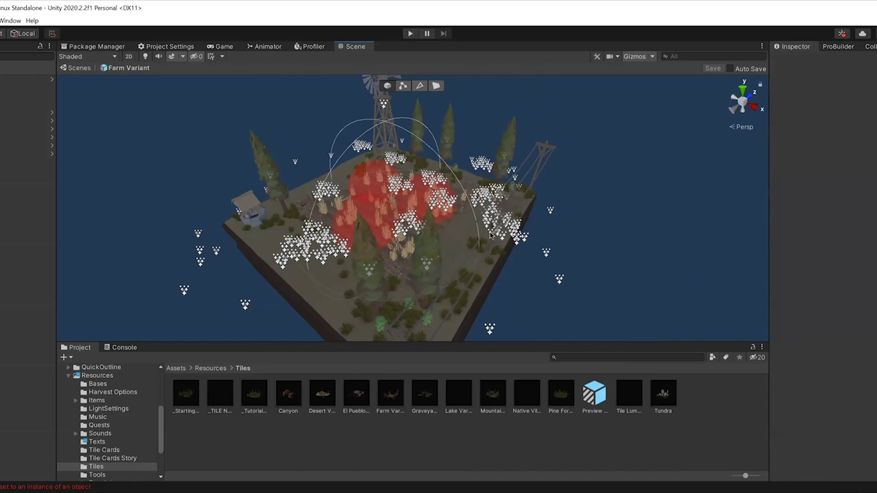
# Step: Start the game in Play mode, view the pickaxe's details in the inventory, and return to the world
pyautogui.press('r')
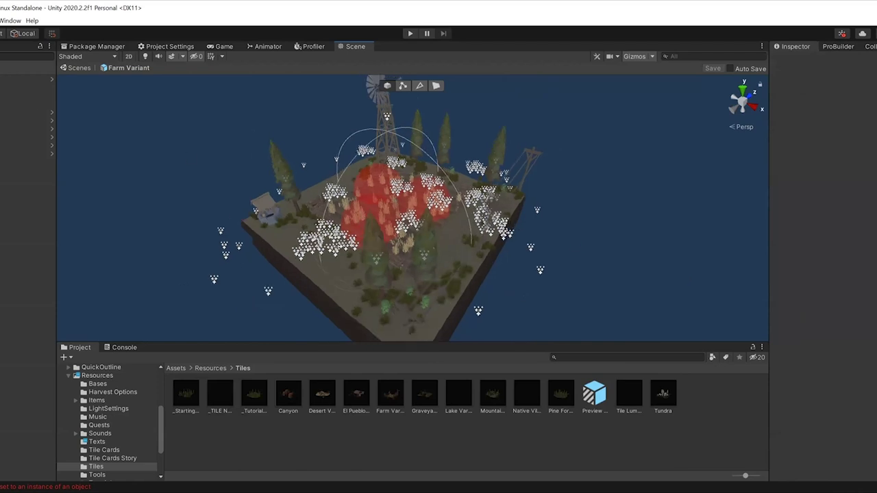
pyautogui.click(411, 33)
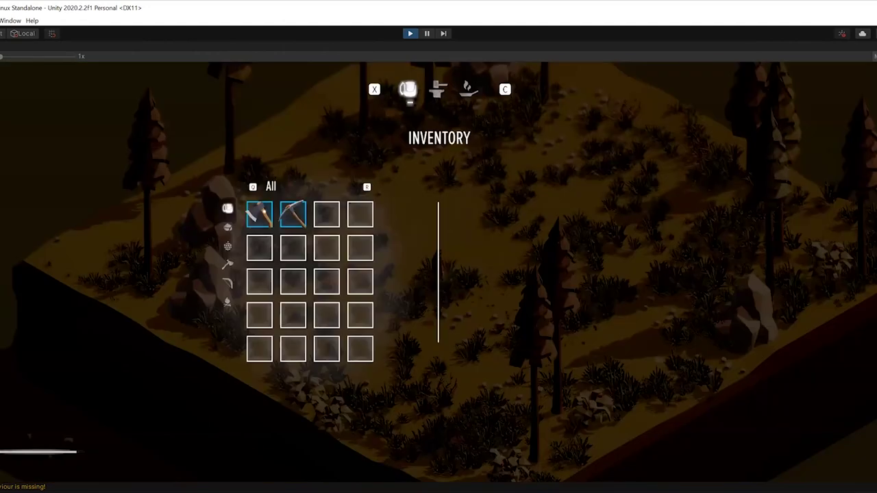
pyautogui.moveTo(280, 217)
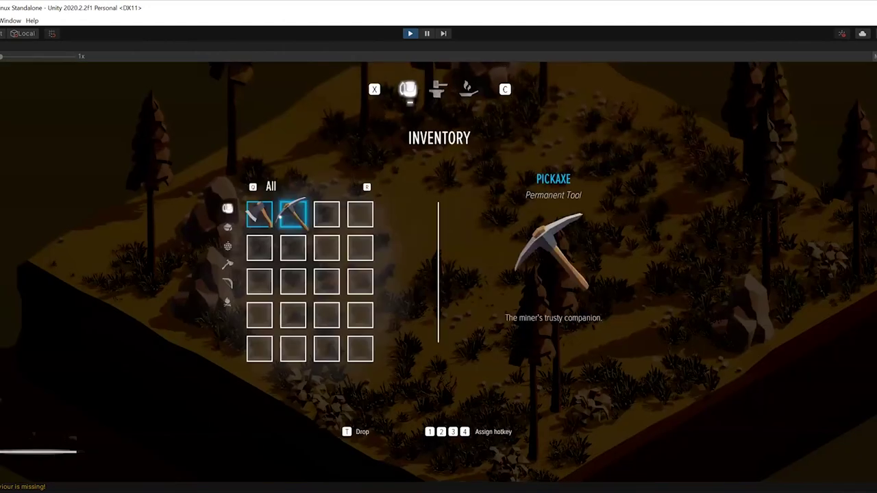
pyautogui.press('Left')
pyautogui.press('Right')
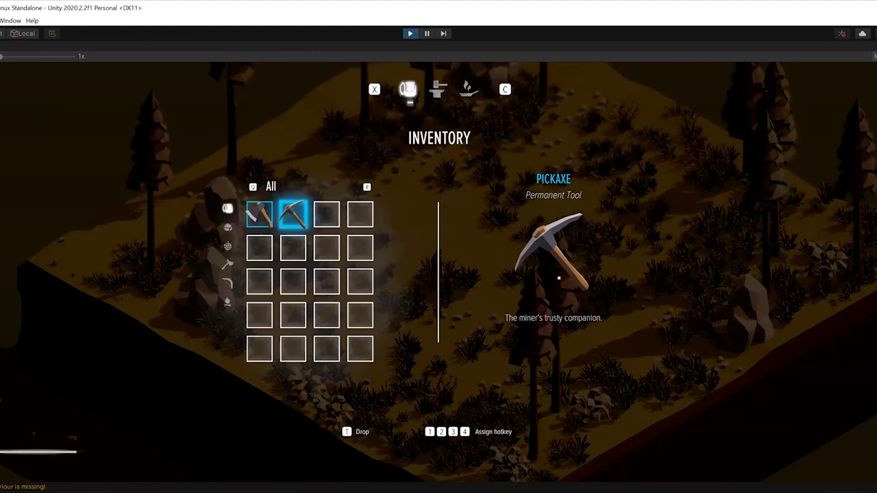
pyautogui.press('Tab')
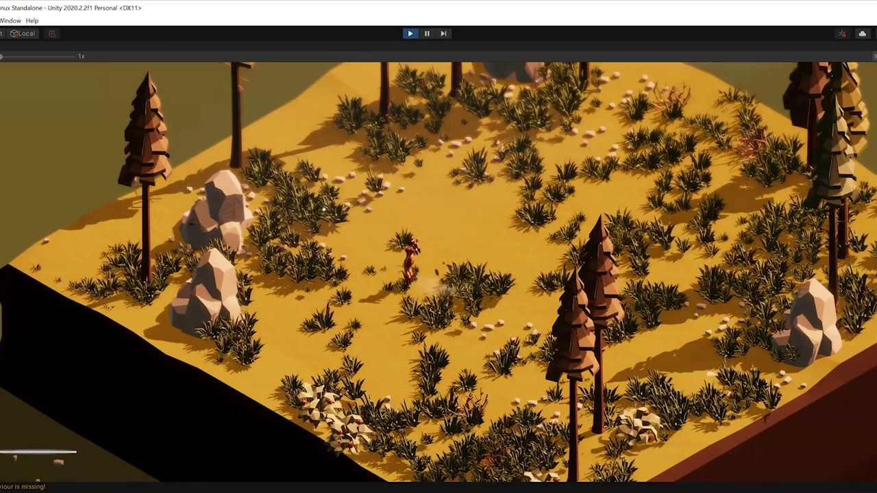
# Step: Craft a workbench and place it on the ground between the character and the rocks
pyautogui.press('Tab')
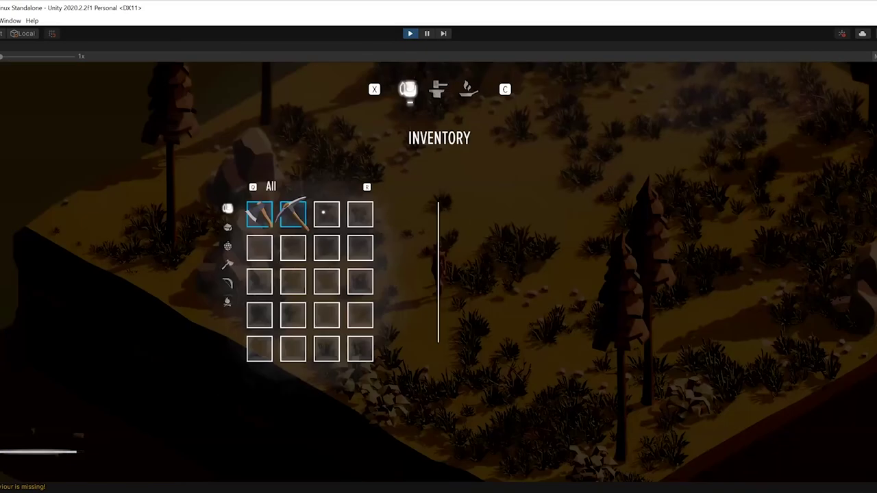
pyautogui.press('c')
pyautogui.click(324, 213)
pyautogui.press('e')
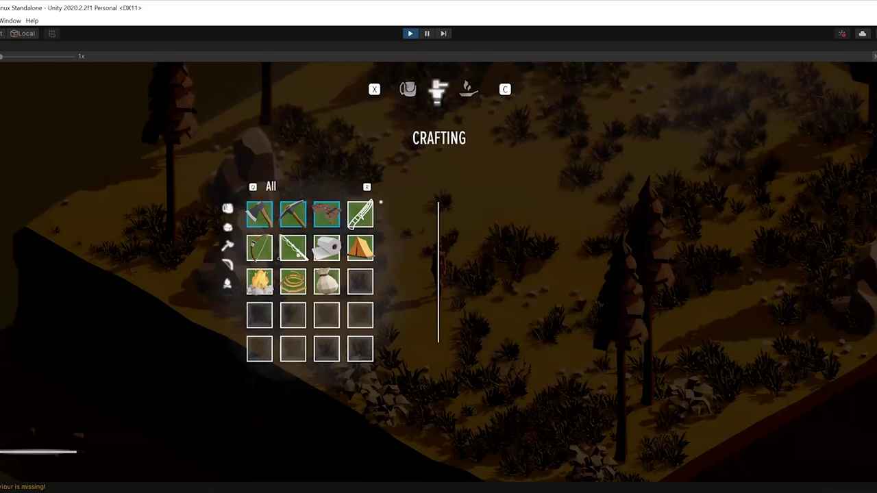
pyautogui.press('x')
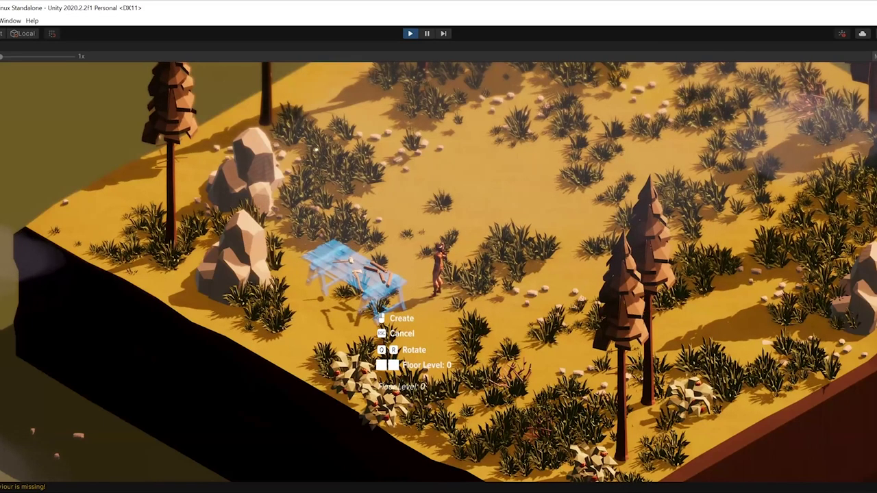
pyautogui.click(353, 274)
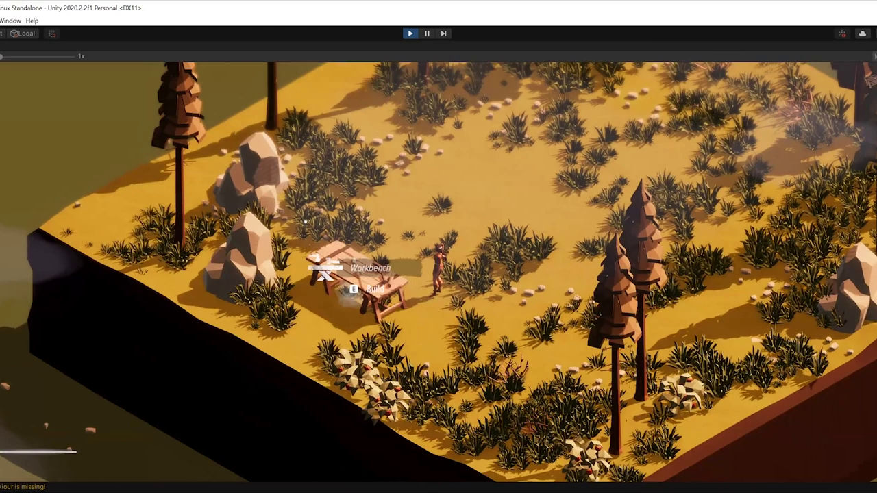
# Step: Open the workbench and look through its building parts, including the wall, table and wall with doorway
pyautogui.press('e')
pyautogui.click(289, 280)
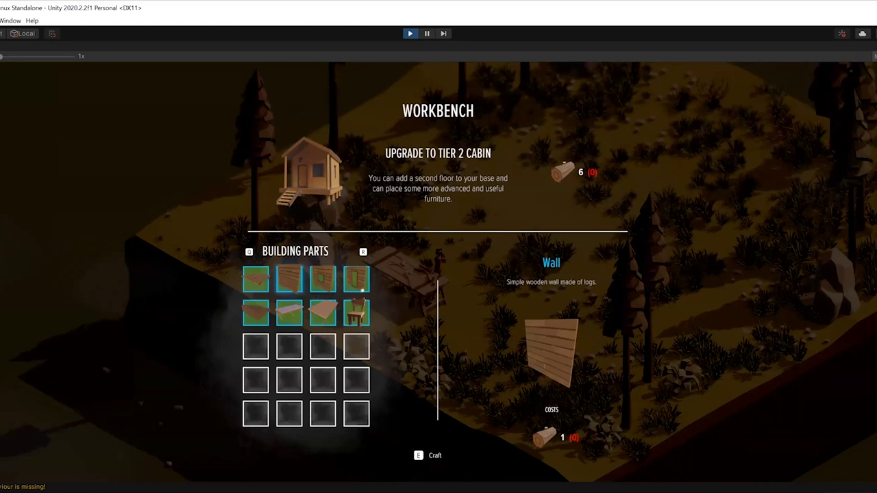
pyautogui.press('Right')
pyautogui.press('Down')
pyautogui.press('Left')
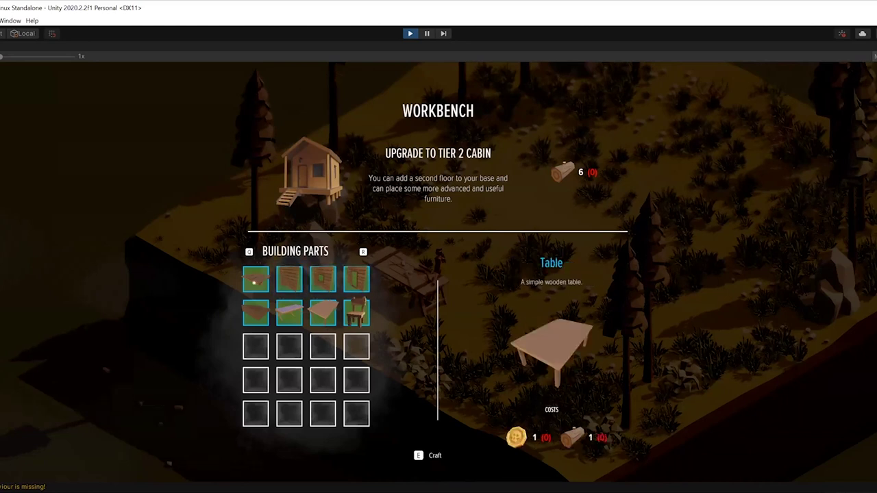
pyautogui.press('Up')
pyautogui.press('Left')
pyautogui.press('Left')
pyautogui.press('Right')
pyautogui.press('Right')
pyautogui.press('Right')
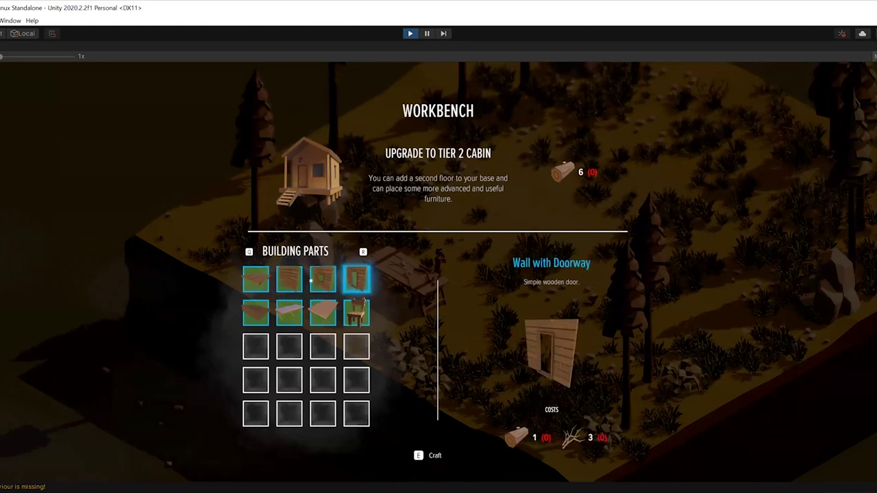
pyautogui.press('Right')
pyautogui.press('Right')
pyautogui.press('Right')
# Step: Craft cabin parts at the workbench: four foundations, three walls with windows, one wall with doorway, a table and five roofs
pyautogui.press('e')
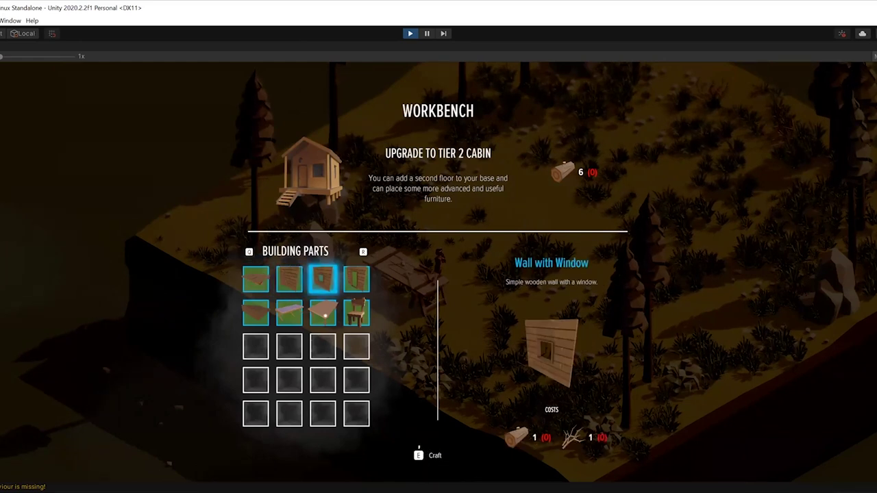
pyautogui.press('Right')
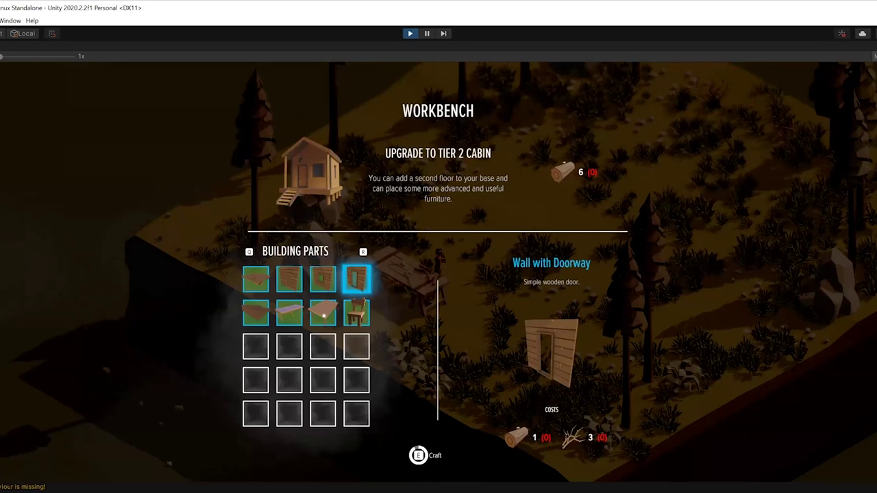
pyautogui.press('Down')
pyautogui.press('Left')
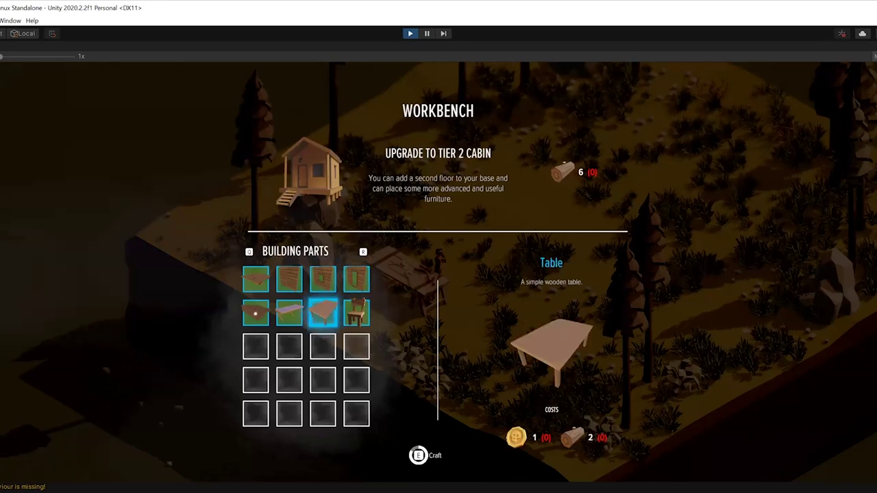
pyautogui.press('Tab')
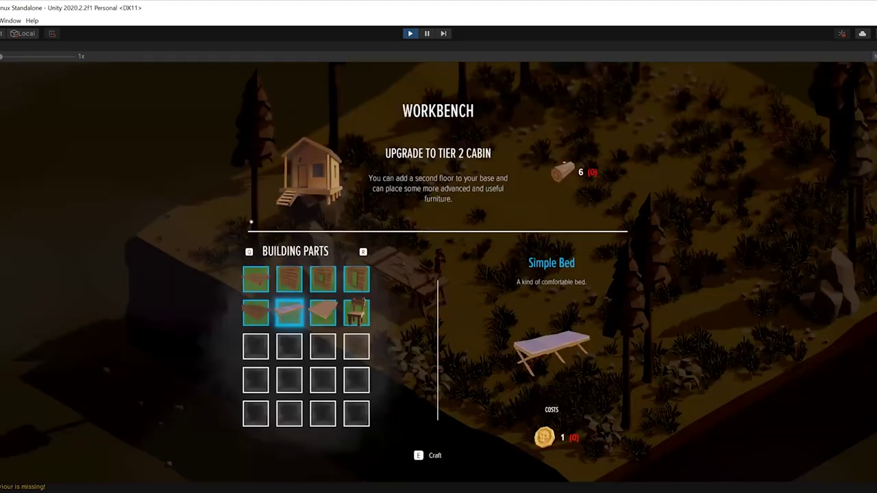
pyautogui.press('Left')
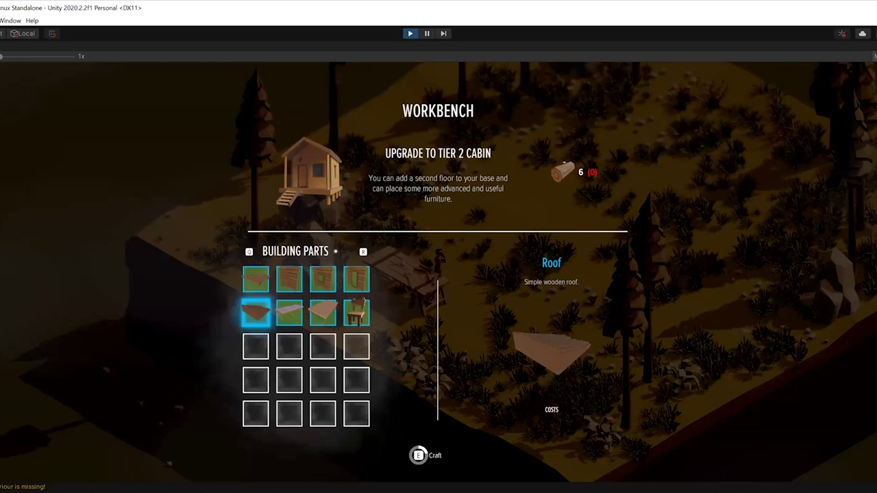
# Step: Review the crafted foundation, wall and roof parts in the inventory, and return to the world
pyautogui.press('Tab')
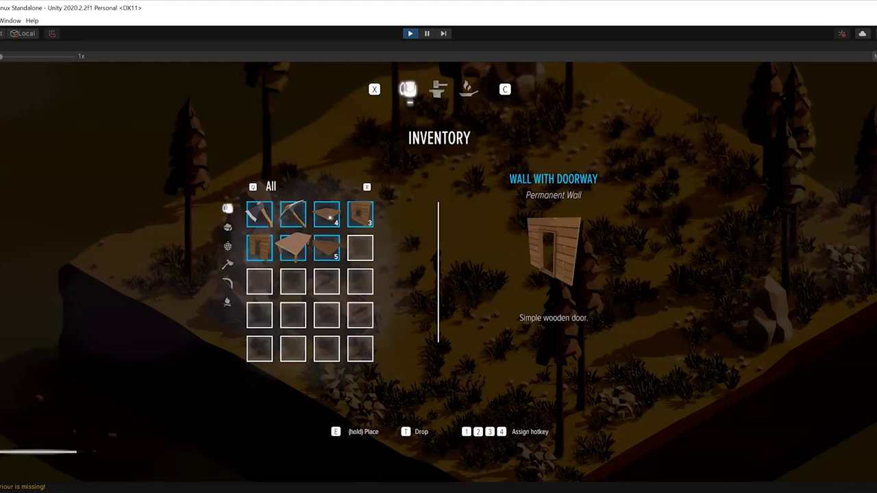
pyautogui.click(326, 214)
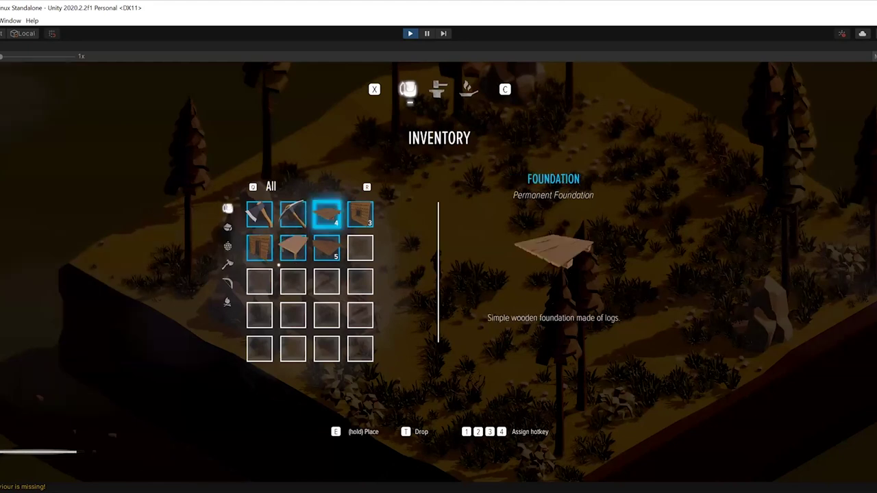
pyautogui.click(360, 213)
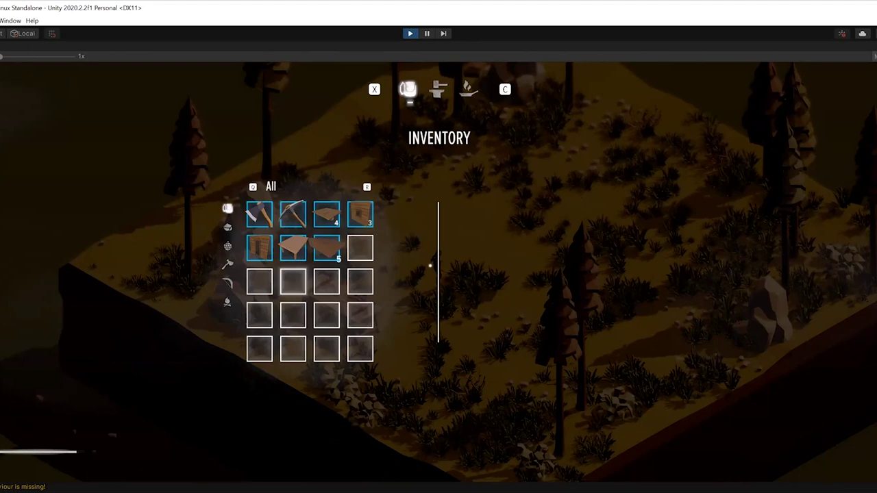
pyautogui.click(326, 247)
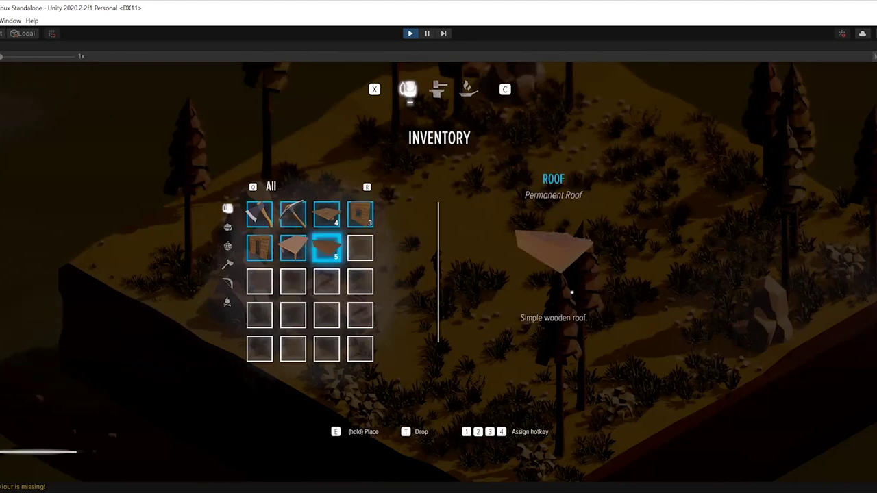
pyautogui.press('Tab')
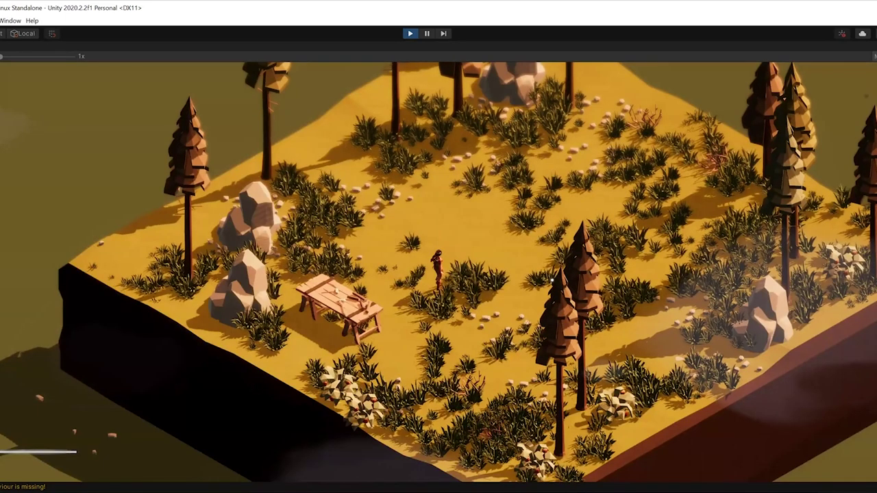
# Step: Try to place a foundation on the open ground beside the character
pyautogui.press('d')
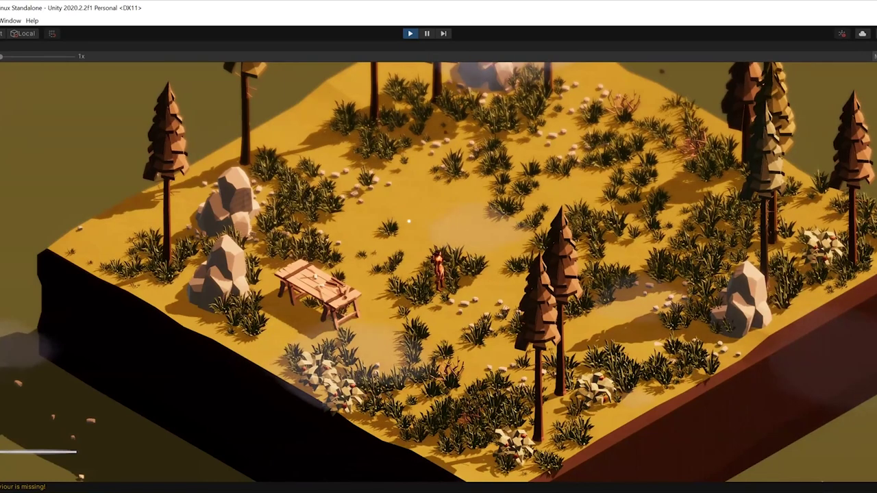
pyautogui.press('e')
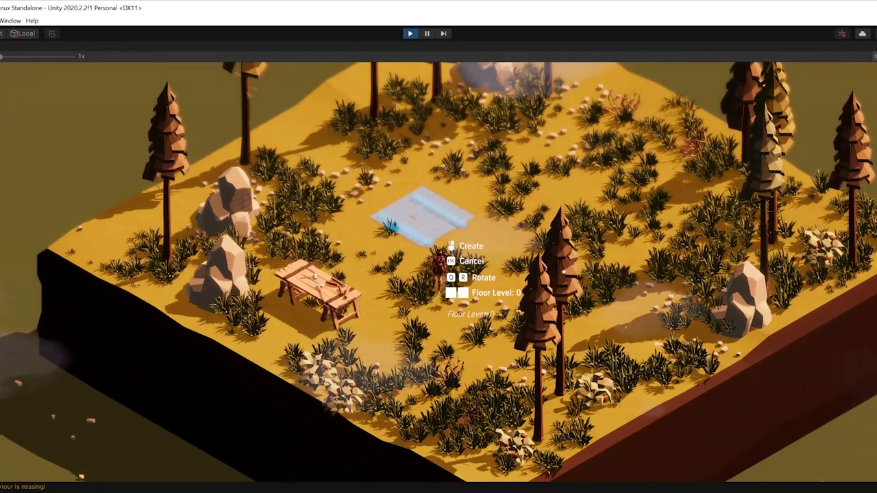
pyautogui.press('Escape')
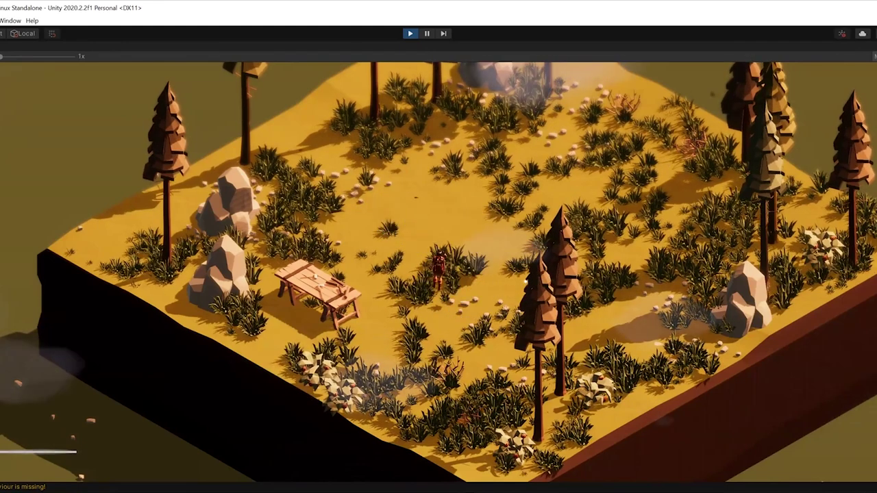
# Step: Walk the character away from the tile's edge and up to the open ground beside the workbench
pyautogui.press('space')
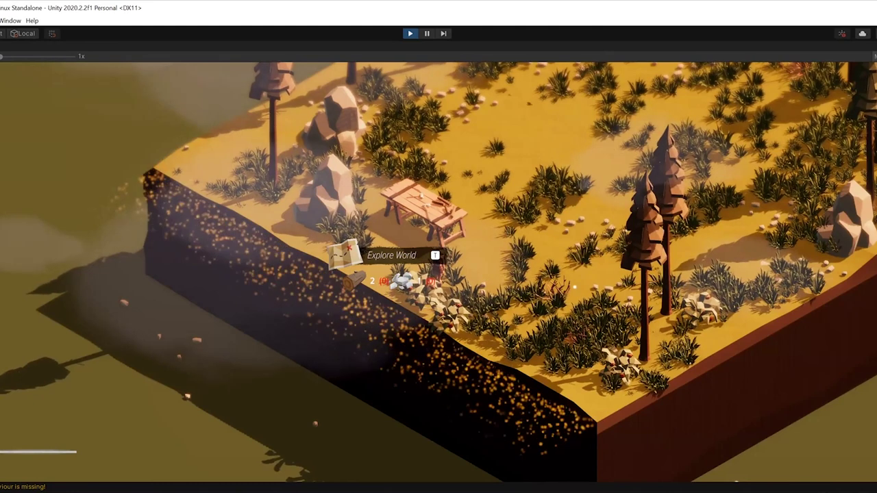
pyautogui.press('d')
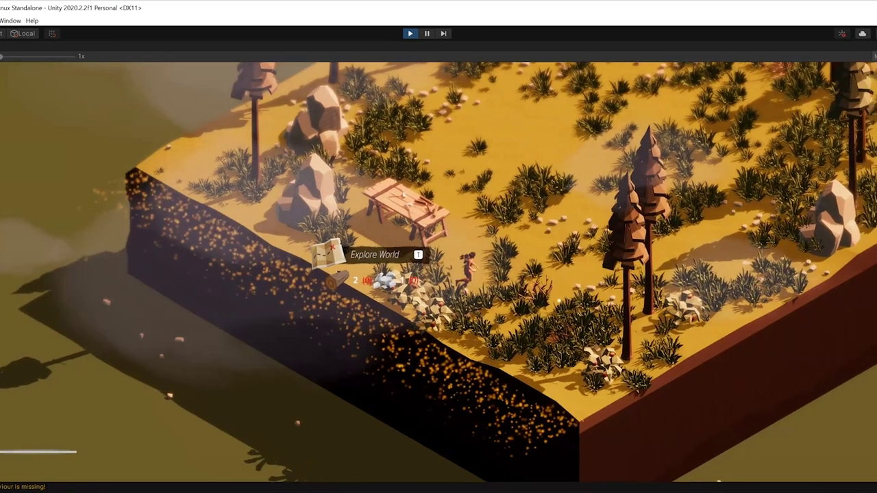
pyautogui.press('space')
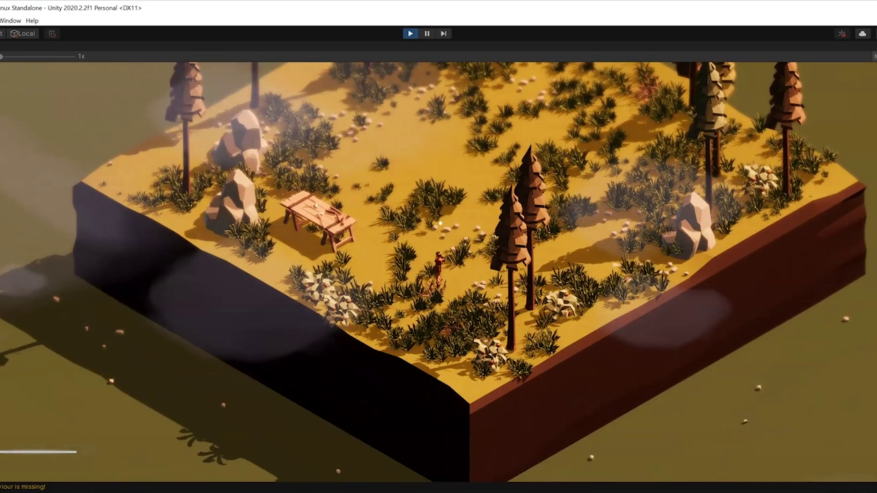
pyautogui.press('w')
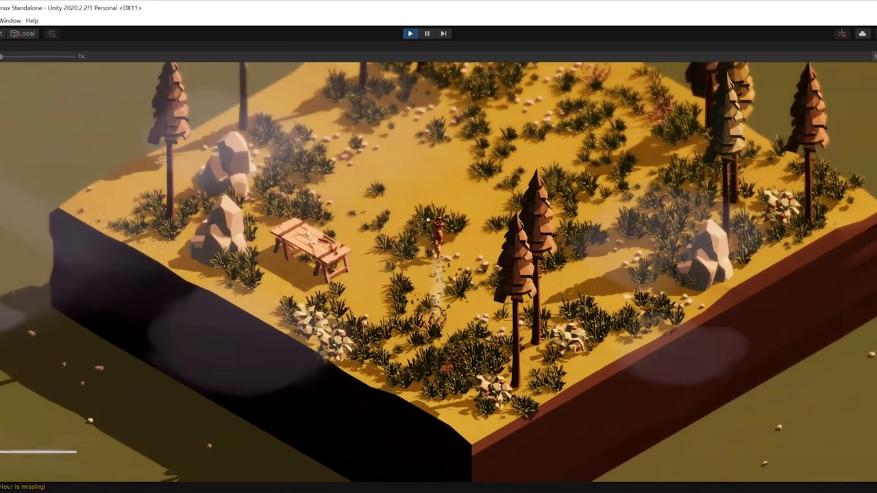
pyautogui.press('w')
# Step: Place four foundations as a two-by-two floor on the open ground behind the character, and leave placement mode
pyautogui.press('e')
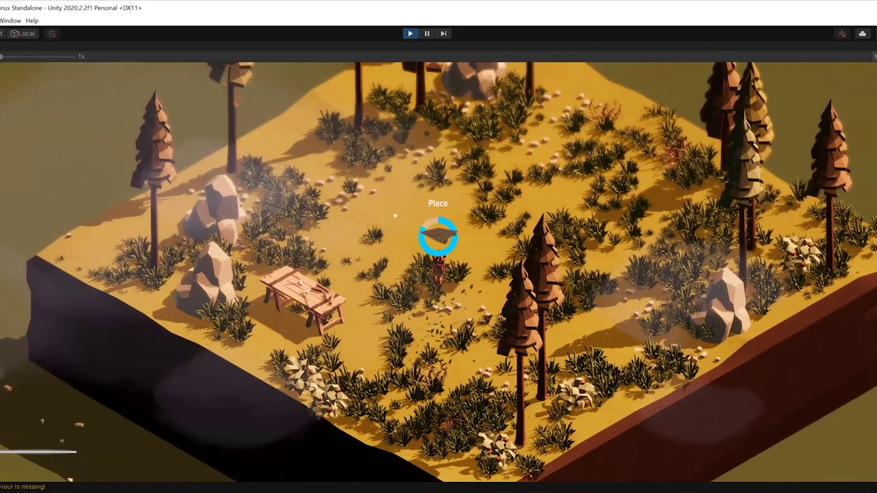
pyautogui.press('e')
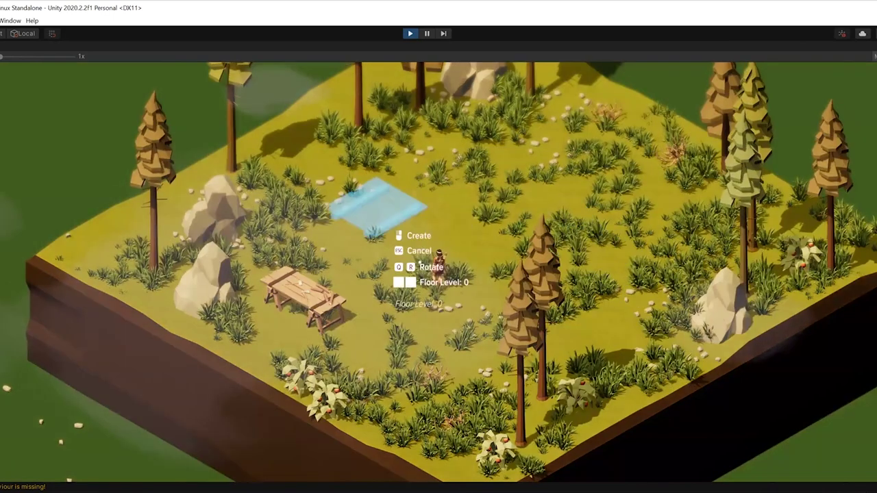
pyautogui.click(396, 209)
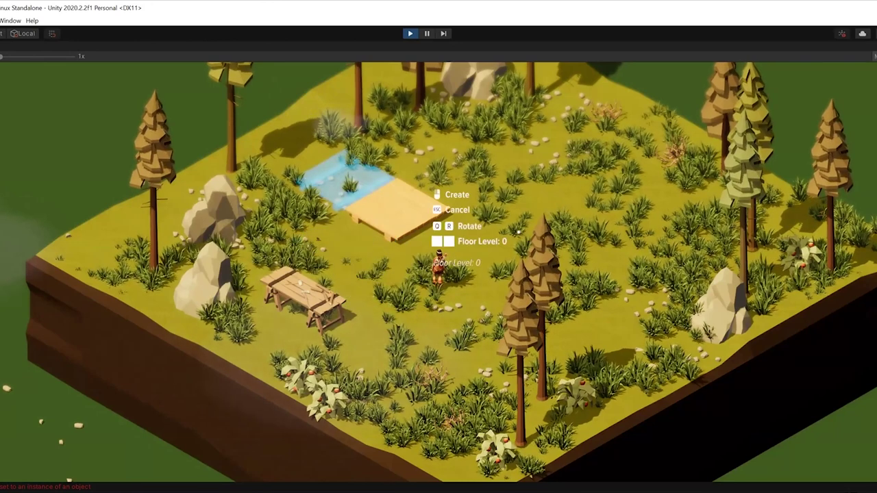
pyautogui.click(449, 180)
pyautogui.click(500, 209)
pyautogui.click(449, 237)
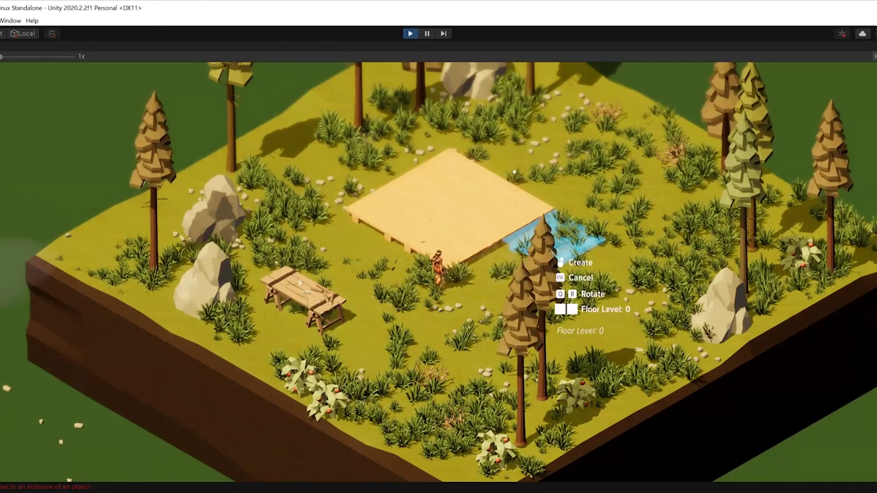
pyautogui.press('Escape')
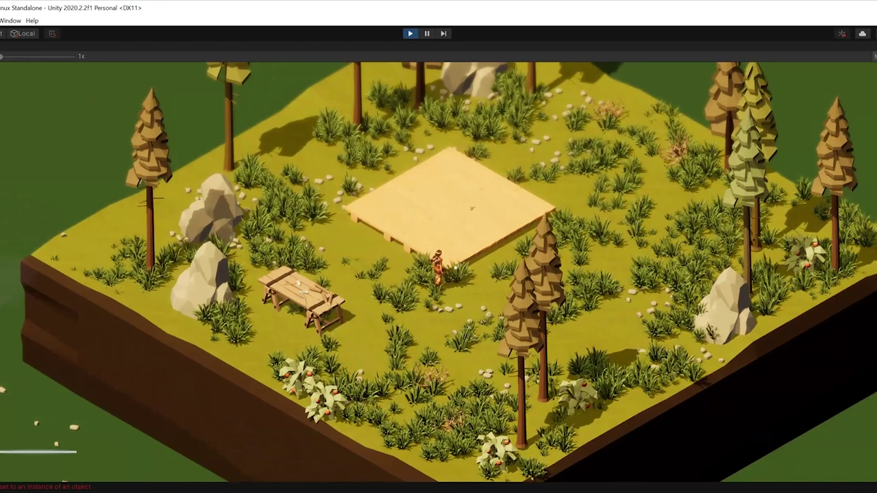
# Step: Place three walls with windows around the far and workbench-side edges of the foundation floor
pyautogui.press('d')
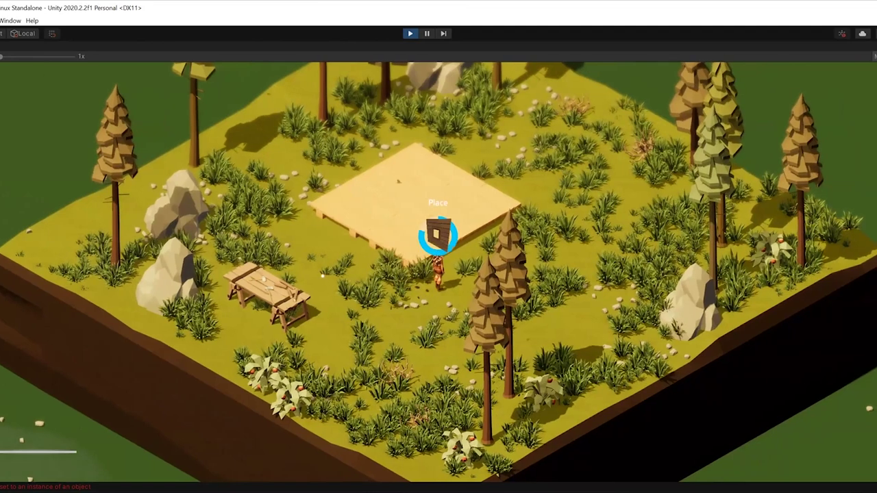
pyautogui.press('e')
pyautogui.press('r')
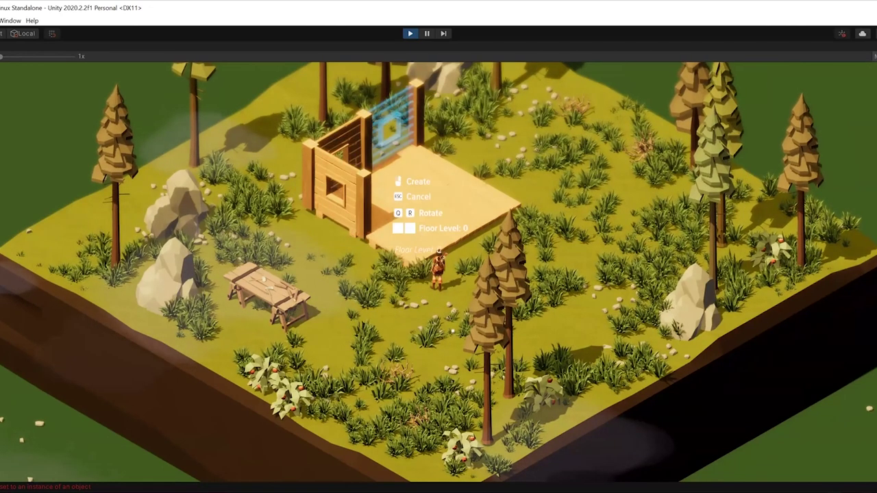
pyautogui.click(382, 166)
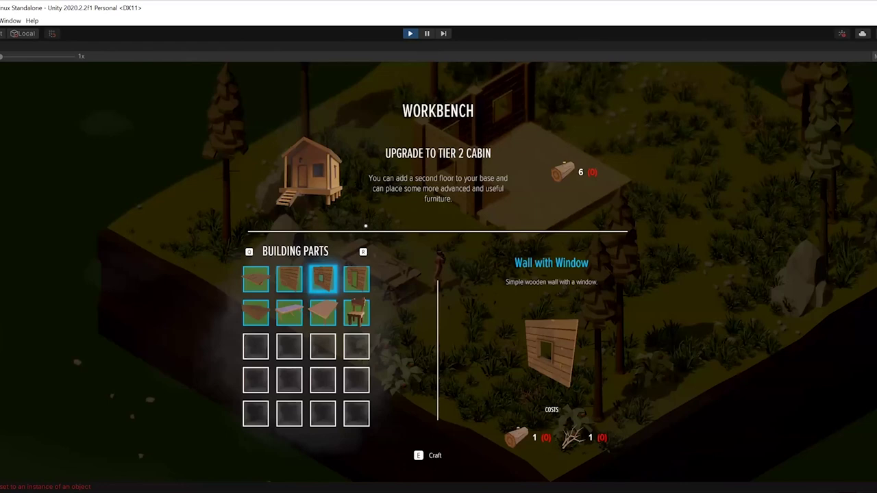
# Step: Review the parts in the workbench and inventory, and preview a wall with doorway on the foundation floor's front edge
pyautogui.press('Tab')
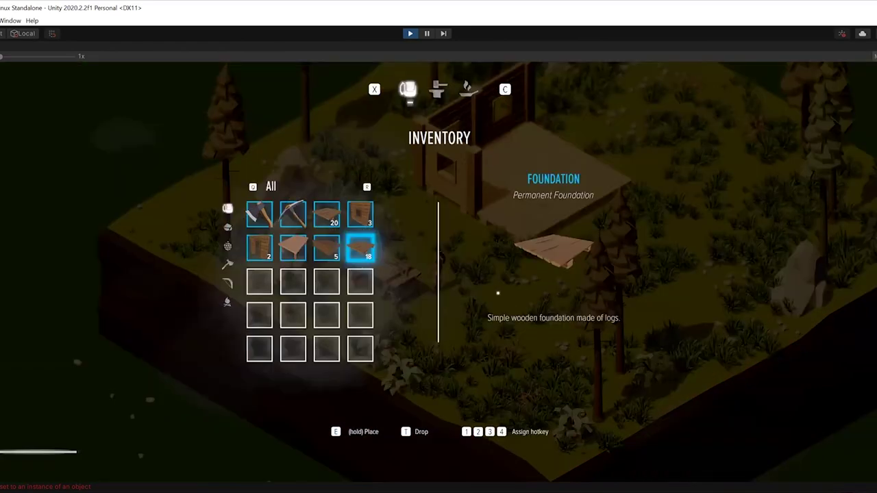
pyautogui.press('i')
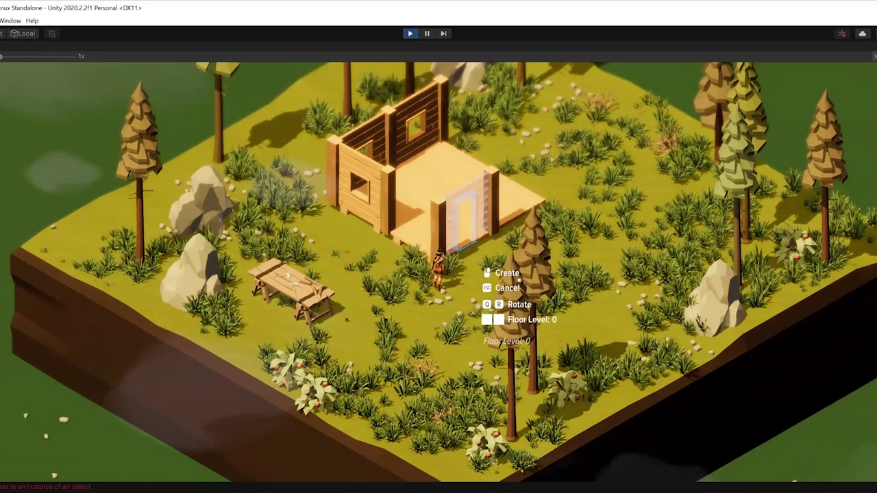
pyautogui.press('Escape')
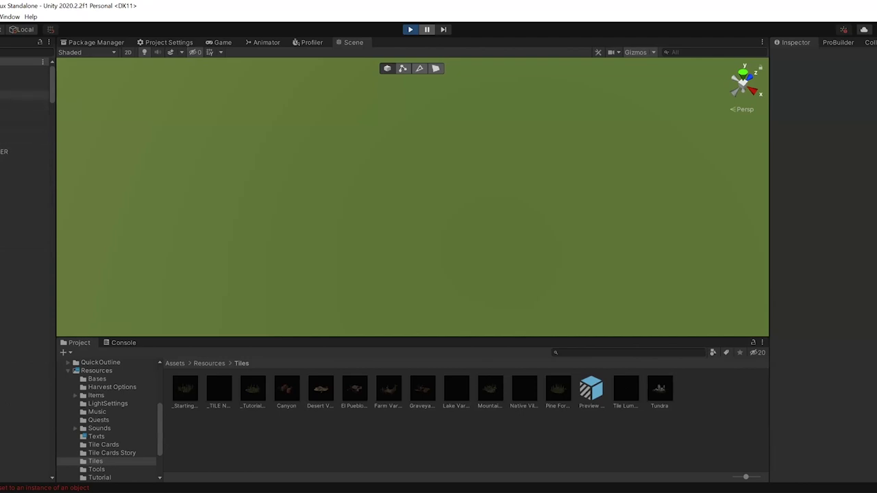
# Step: Select the Ground plane and frame it in the Scene view to examine its extent
pyautogui.click(24, 169)
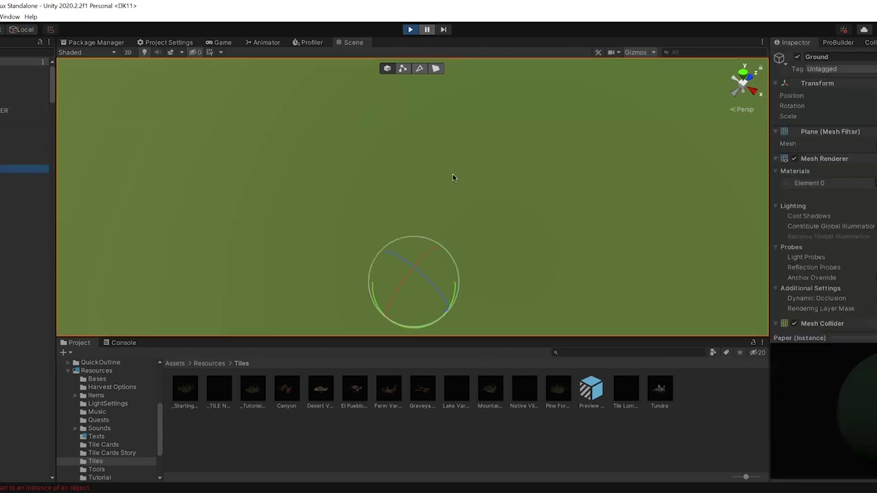
pyautogui.press('f')
pyautogui.scroll(8, 446, 253)
pyautogui.scroll(2, 441, 244)
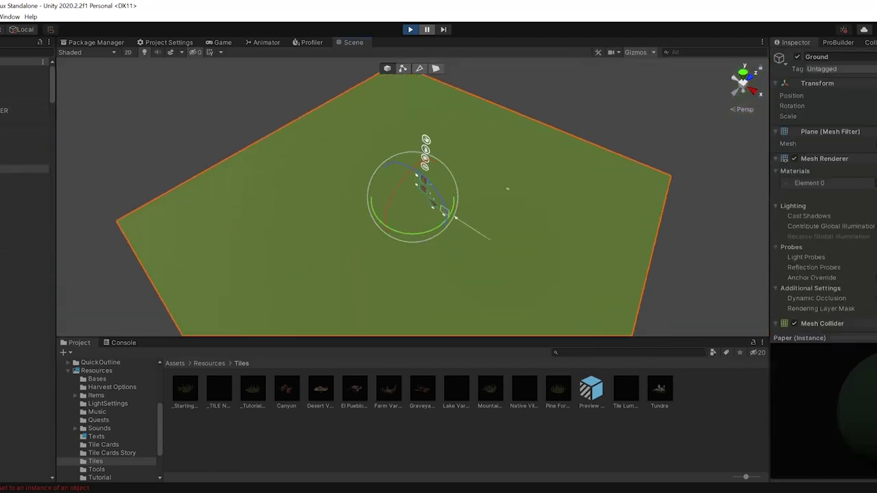
# Step: Select the Ground for NPCs object, frame it and look closer at the plane's centre
pyautogui.click(24, 161)
pyautogui.press('f')
pyautogui.press('f')
pyautogui.press('f')
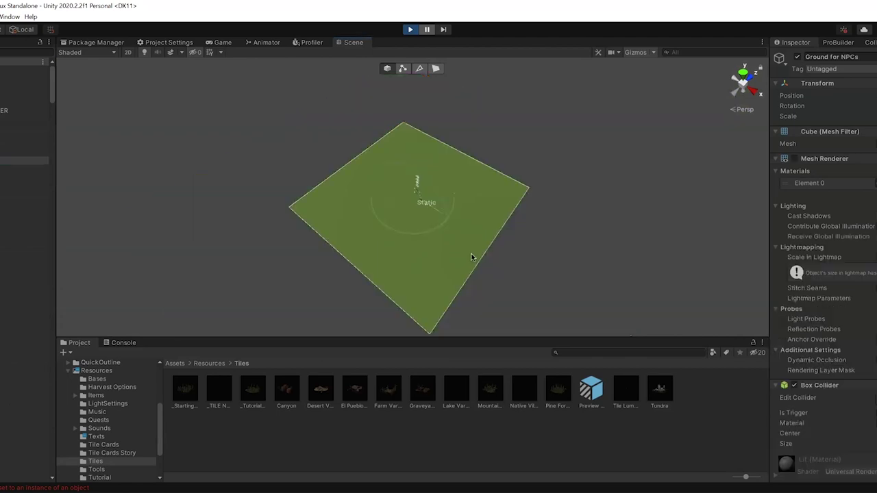
pyautogui.scroll(1, 469, 258)
pyautogui.scroll(5, 469, 258)
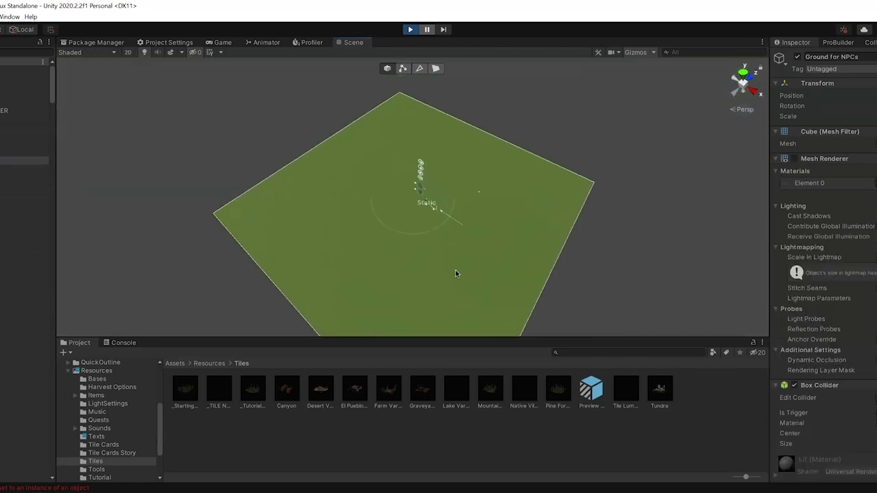
pyautogui.scroll(1, 469, 258)
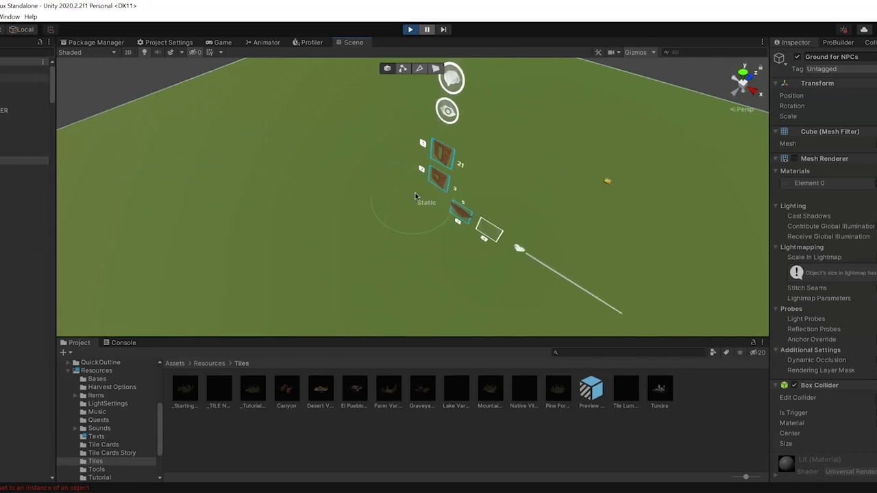
# Step: Select PLAYER and frame the character on the forest tile
pyautogui.click(24, 94)
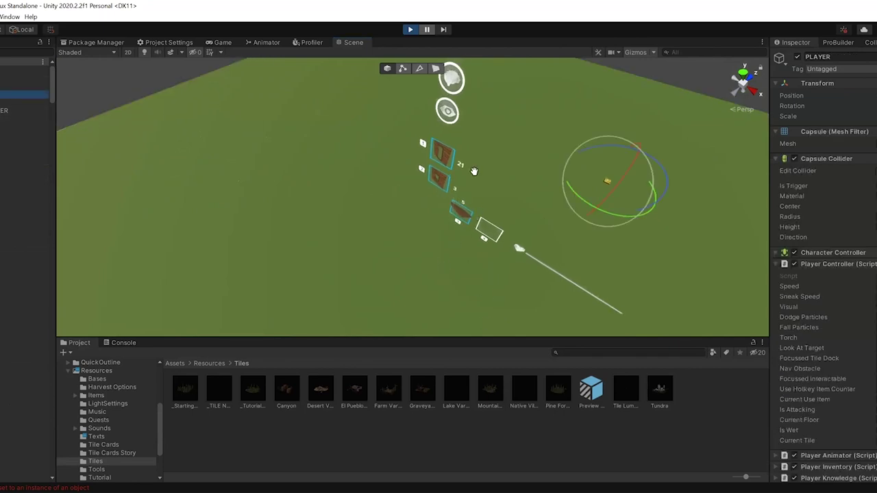
pyautogui.press('f')
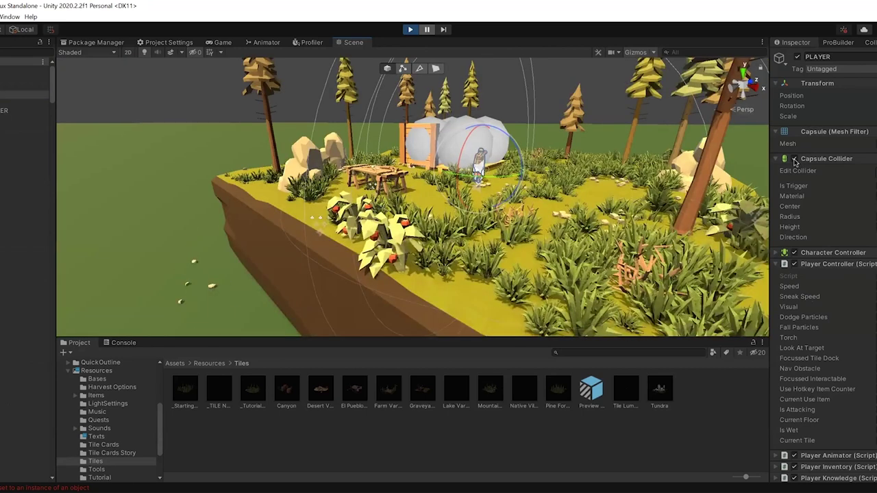
pyautogui.moveTo(532, 184); pyautogui.dragTo(535, 176, button='middle')
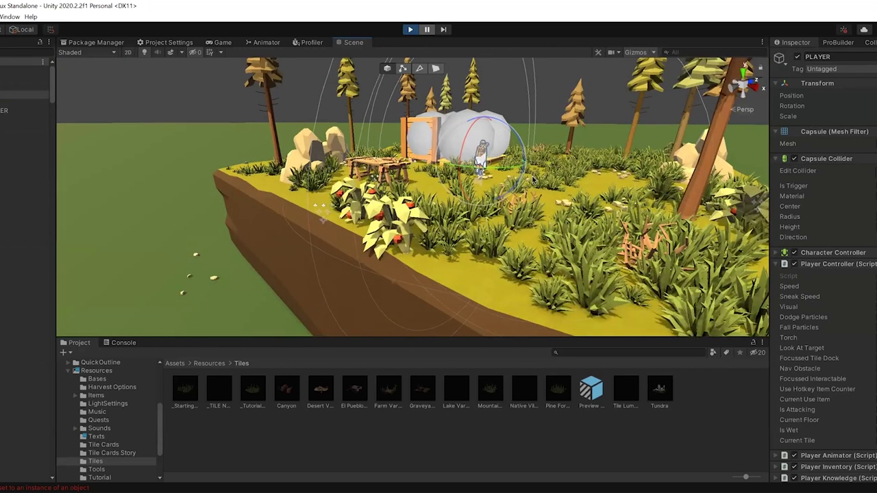
# Step: Enable the Mesh Renderer of Ground for NPCs and examine the surface around the forest tile
pyautogui.click(794, 158)
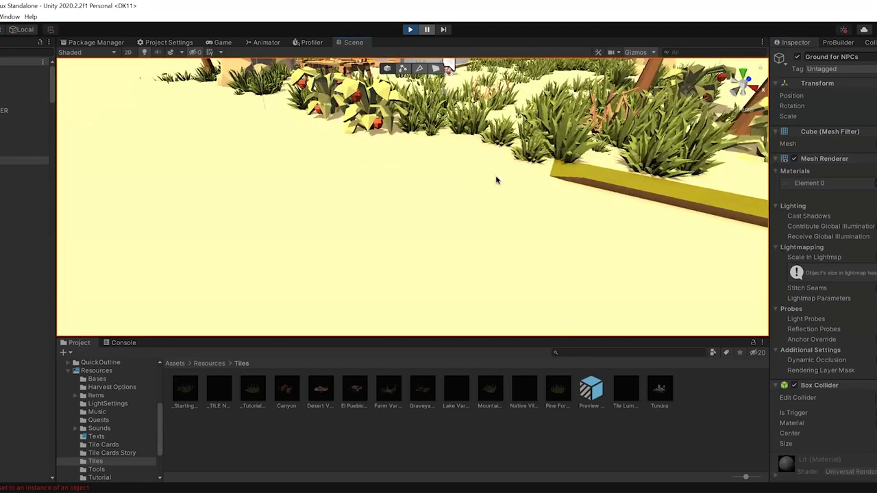
pyautogui.scroll(-3, 500, 189)
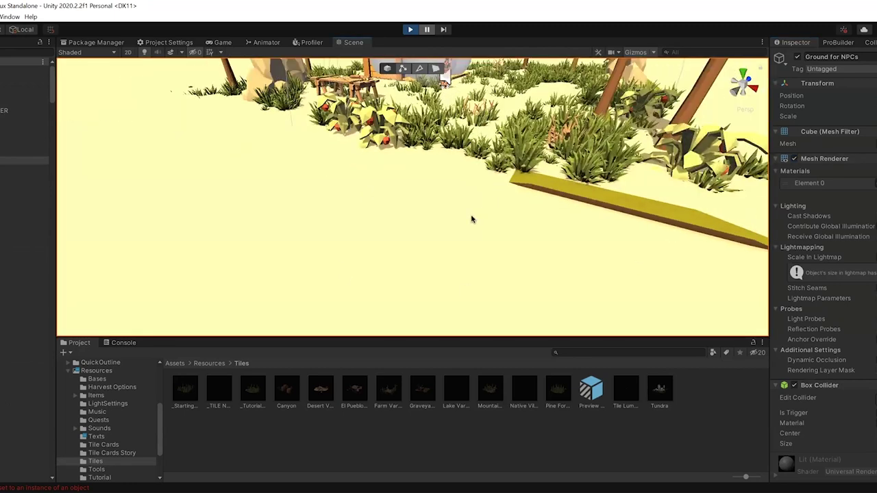
pyautogui.scroll(-10, 446, 257)
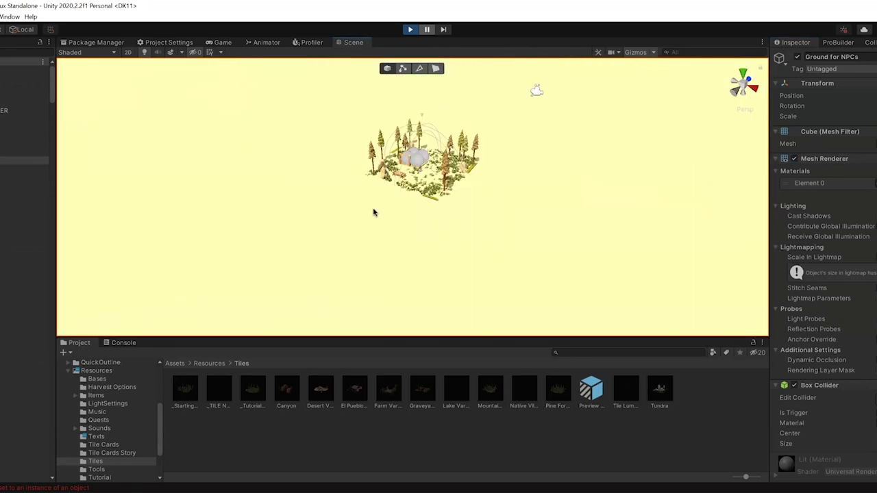
pyautogui.scroll(3, 386, 246)
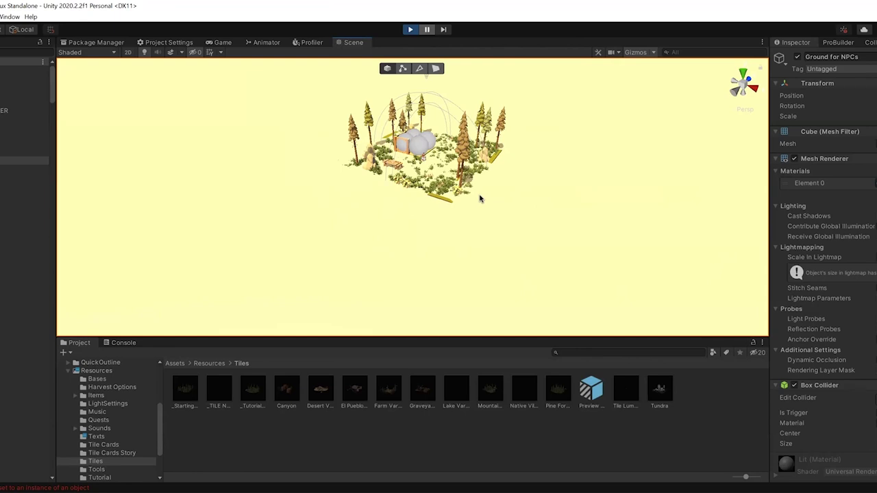
pyautogui.scroll(3, 479, 199)
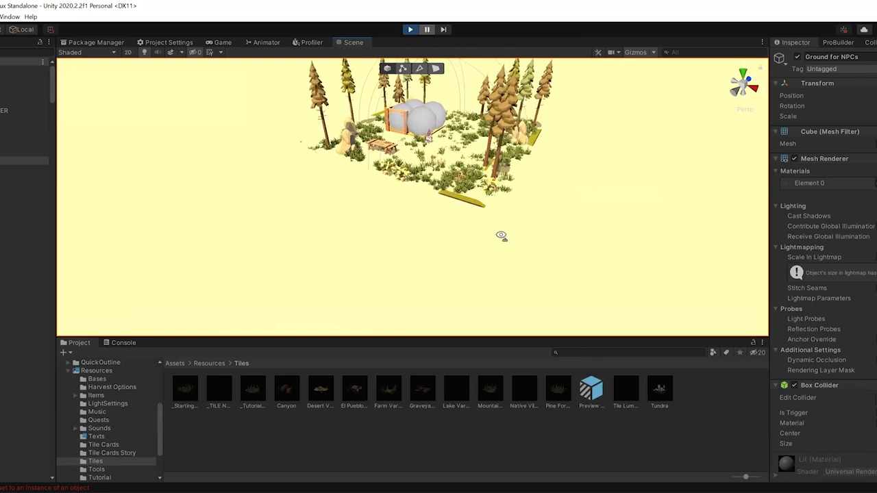
# Step: Examine the Ground for NPCs surface from above and beside the tile, and disable its Mesh Renderer
pyautogui.moveTo(500, 237); pyautogui.dragTo(415, 224, button='right')
pyautogui.moveTo(415, 224); pyautogui.dragTo(540, 269, button='middle')
pyautogui.moveTo(541, 269); pyautogui.dragTo(236, 173, button='right')
pyautogui.moveTo(236, 169); pyautogui.dragTo(519, 193)
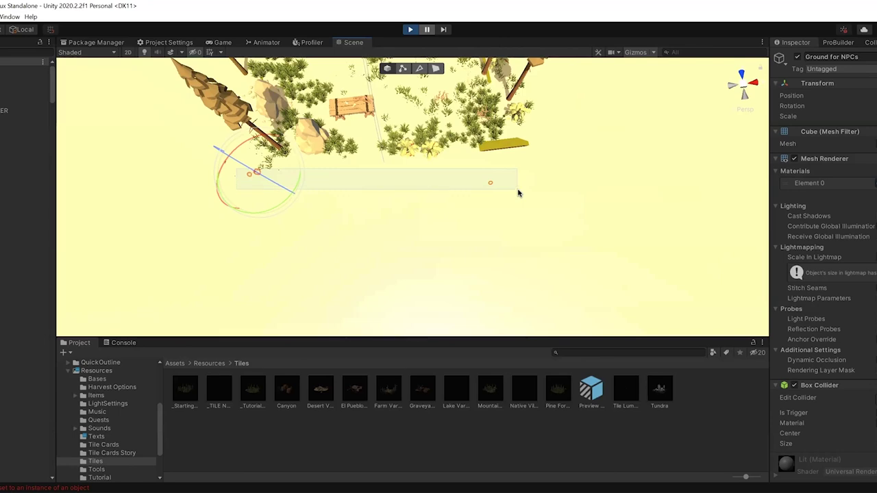
pyautogui.moveTo(518, 193); pyautogui.dragTo(518, 194)
pyautogui.moveTo(550, 207); pyautogui.dragTo(428, 150, button='right')
pyautogui.moveTo(442, 194); pyautogui.dragTo(236, 160, button='middle')
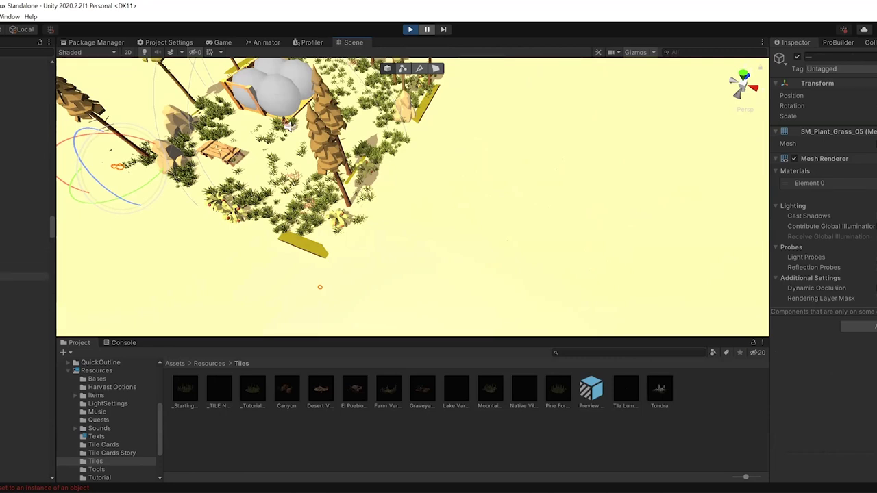
pyautogui.click(198, 299)
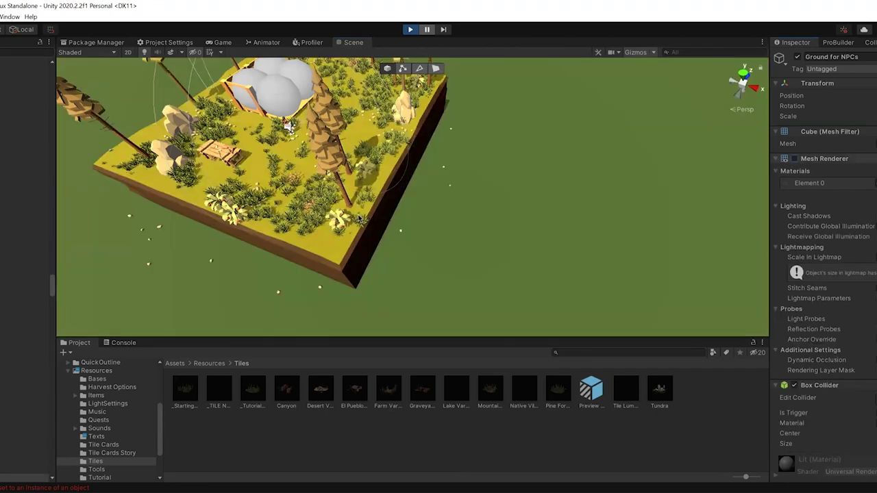
# Step: Search the hierarchy for "tiledock", select Tile Dock 1, clear the search and view the dock at the tile's edge
pyautogui.click(336, 223)
pyautogui.click(7, 54)
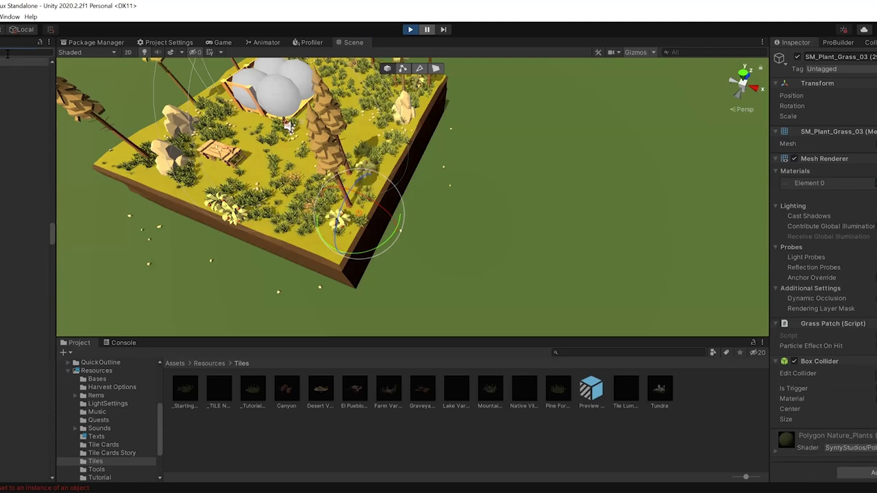
pyautogui.write('tiledock')
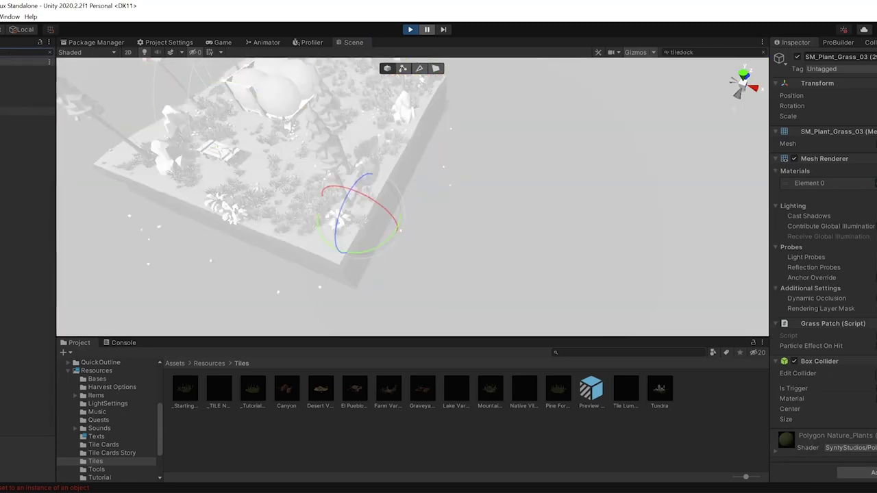
pyautogui.click(42, 69)
pyautogui.click(49, 54)
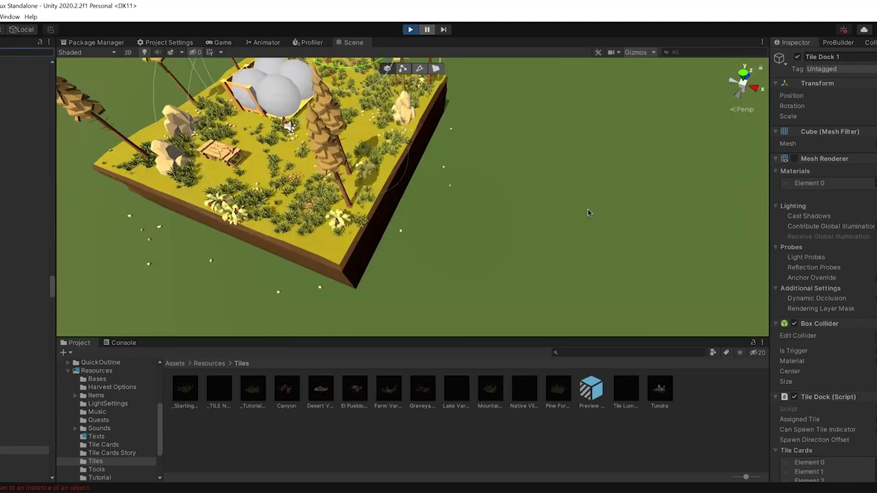
pyautogui.moveTo(438, 124); pyautogui.dragTo(500, 213, button='middle')
pyautogui.keyDown('alt'); pyautogui.moveTo(486, 251); pyautogui.dragTo(353, 185); pyautogui.keyUp('alt')
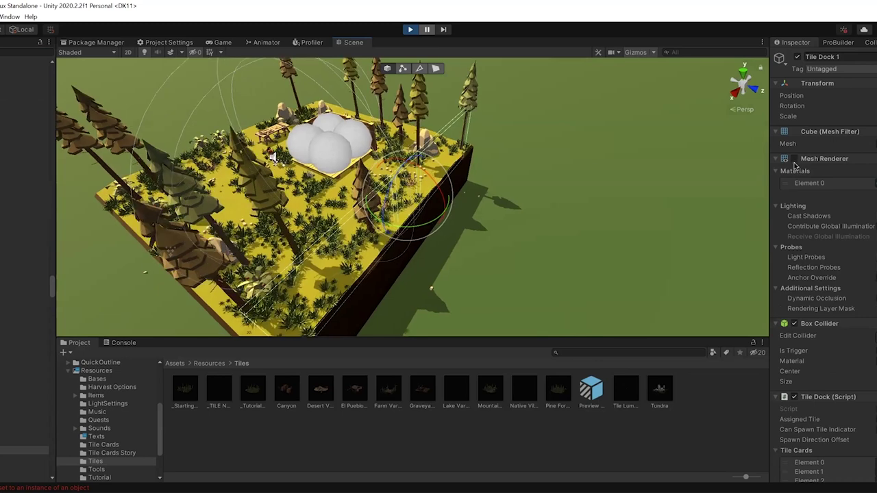
# Step: Show and hide Tile Dock 1's mesh, and examine its components and the neighbouring Nav Mesh Obstacle object at the tile's edge
pyautogui.keyDown('alt'); pyautogui.moveTo(470, 283); pyautogui.dragTo(387, 246); pyautogui.keyUp('alt')
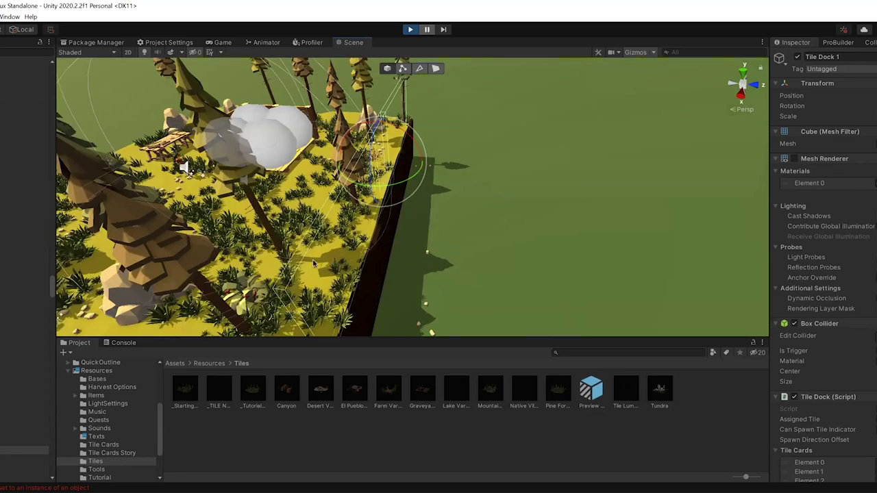
pyautogui.moveTo(492, 270); pyautogui.dragTo(501, 251, button='middle')
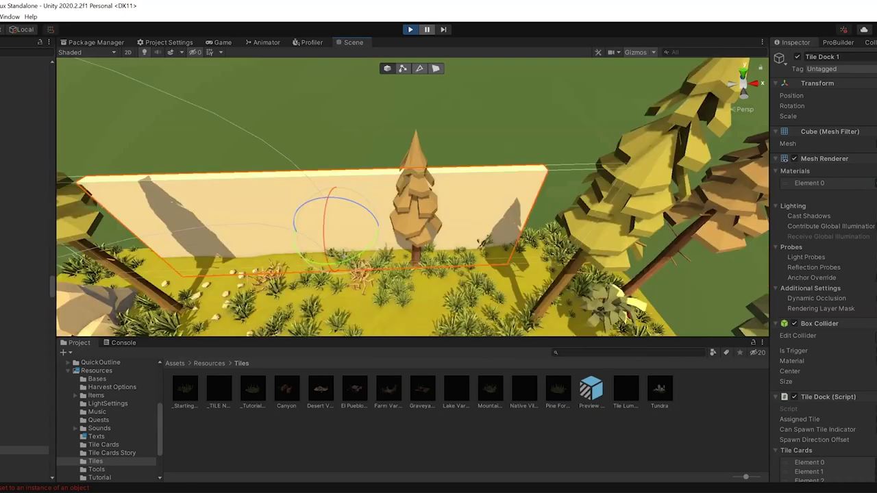
pyautogui.moveTo(344, 250); pyautogui.dragTo(346, 283, button='middle')
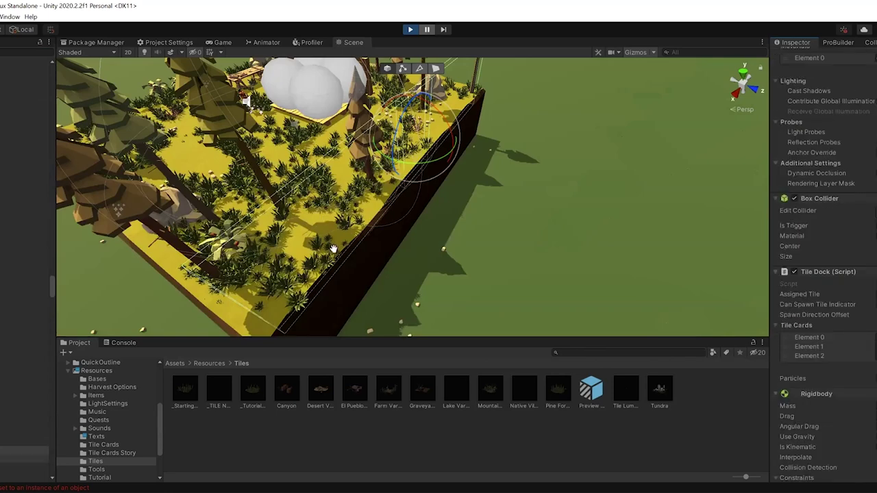
pyautogui.press('Down')
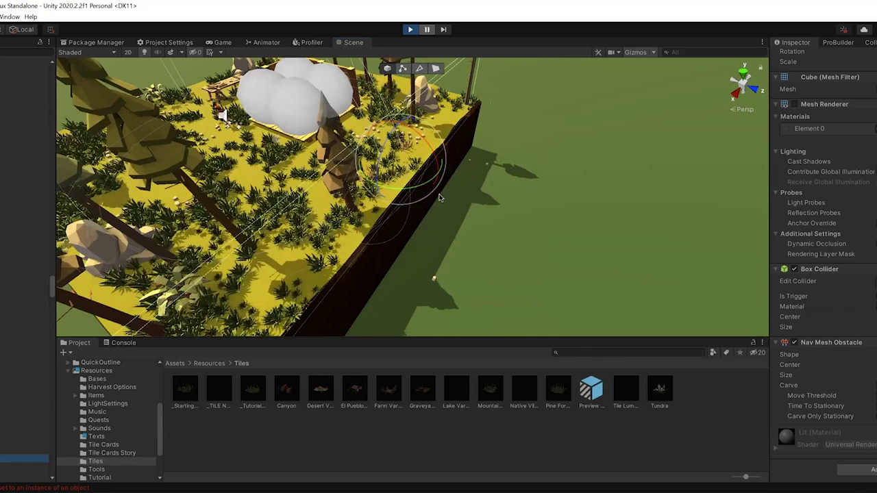
pyautogui.press('Up')
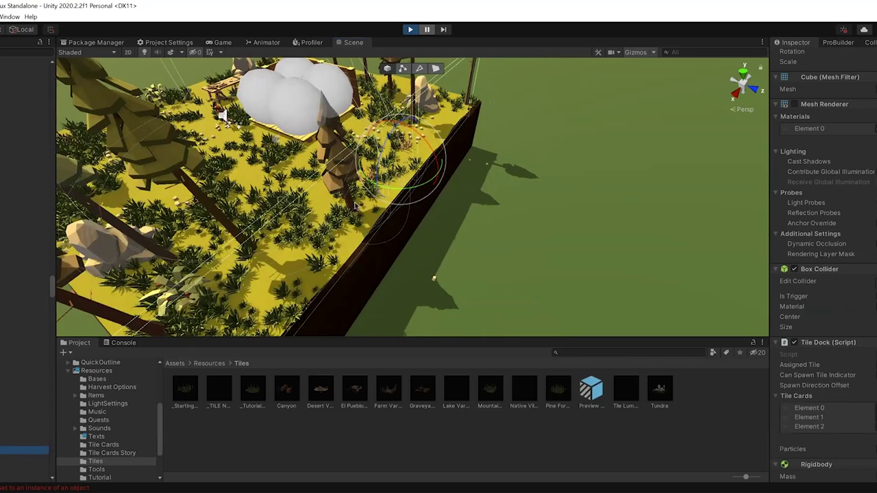
pyautogui.scroll(3, 431, 226)
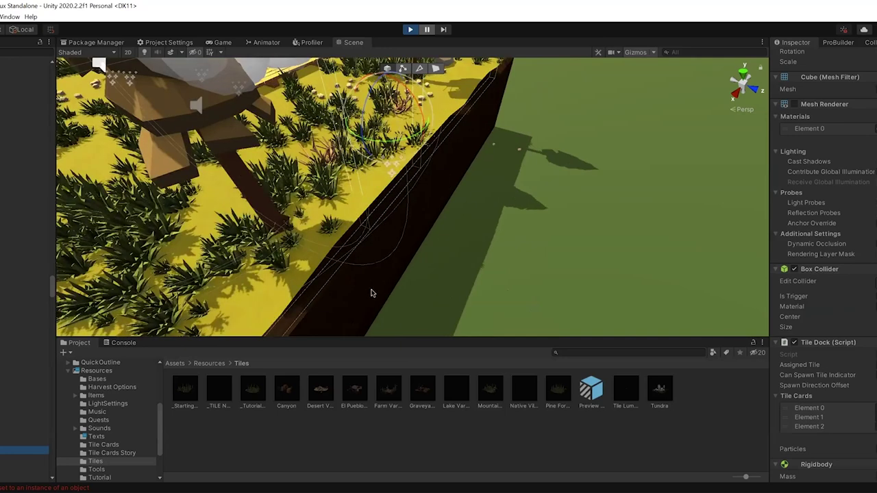
pyautogui.scroll(-3, 371, 293)
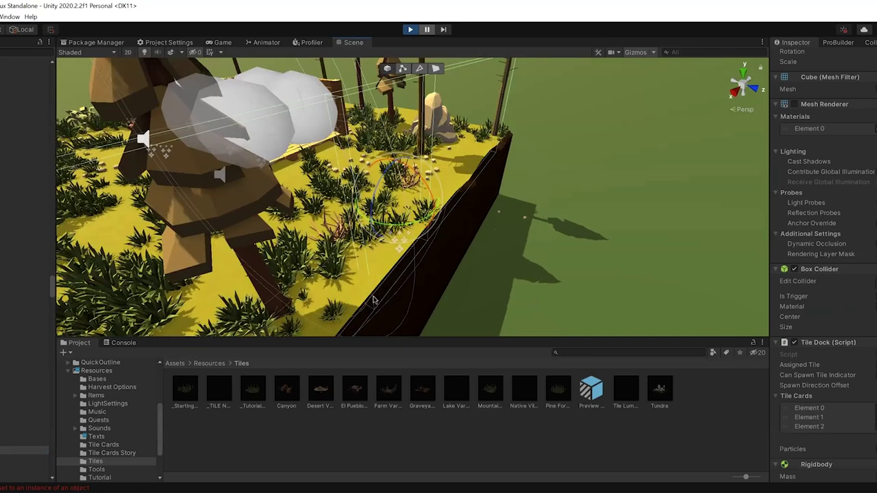
# Step: Select Tile Dock Particles and examine the particle system's position along the tile's edge
pyautogui.press('Down')
pyautogui.press('Down')
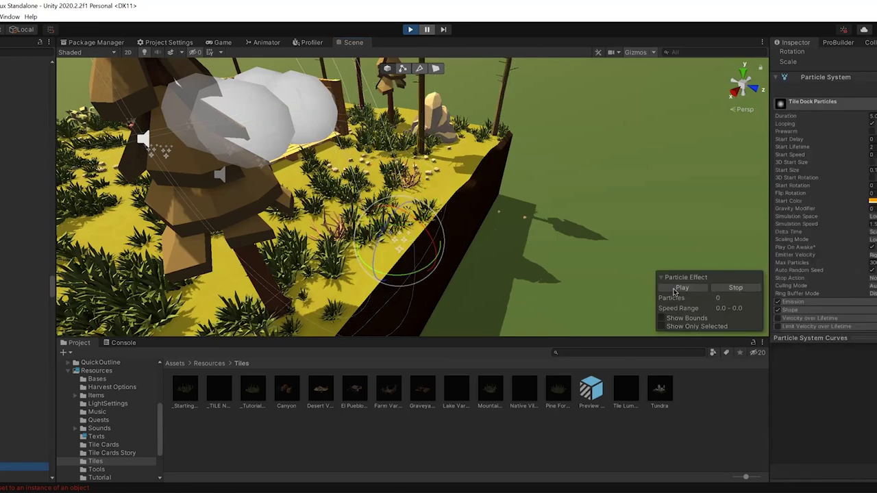
pyautogui.scroll(2, 375, 209)
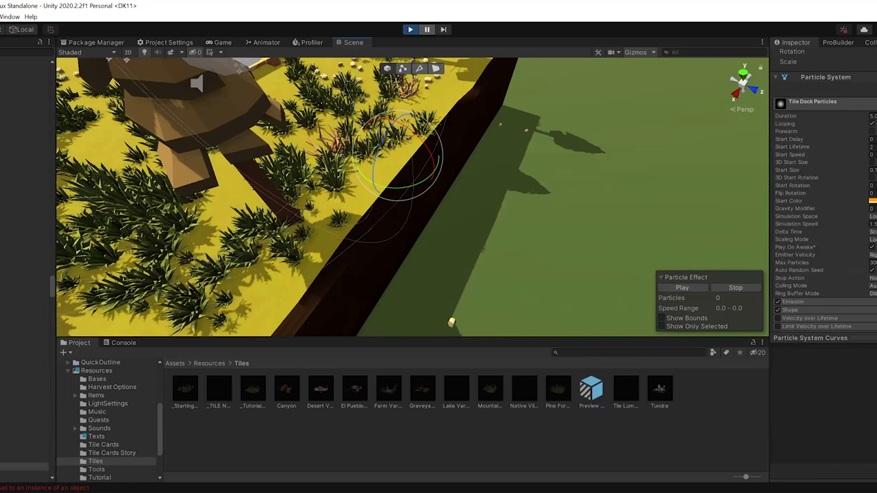
pyautogui.scroll(-2, 384, 172)
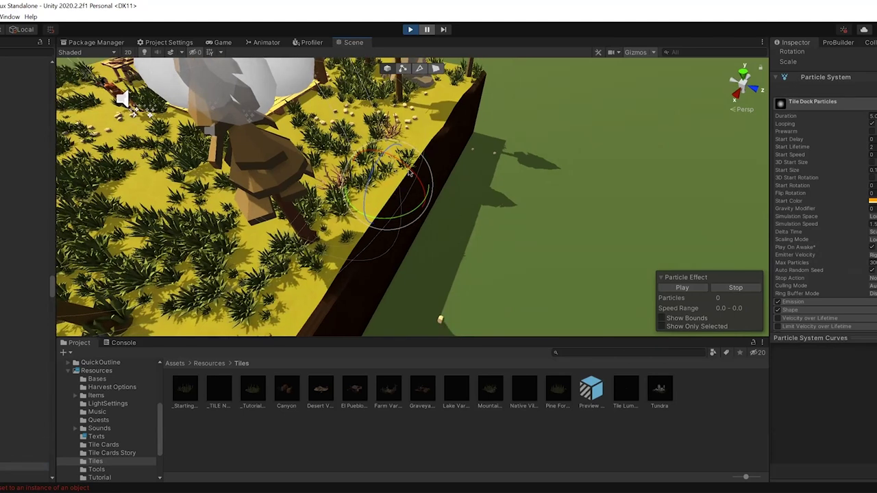
pyautogui.scroll(-5, 430, 220)
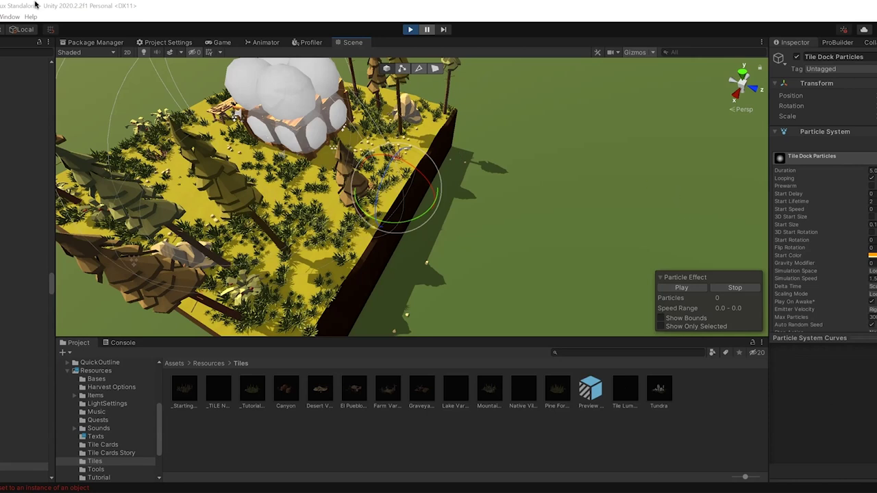
# Step: Return to the running game and choose the Foundation in the inventory for placement
pyautogui.click(622, 176)
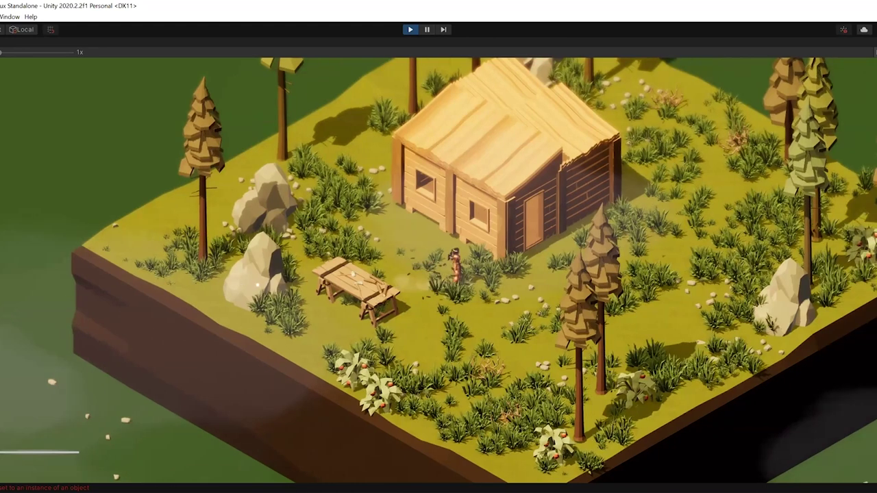
pyautogui.press('e')
pyautogui.click(254, 278)
pyautogui.press('Escape')
pyautogui.press('Tab')
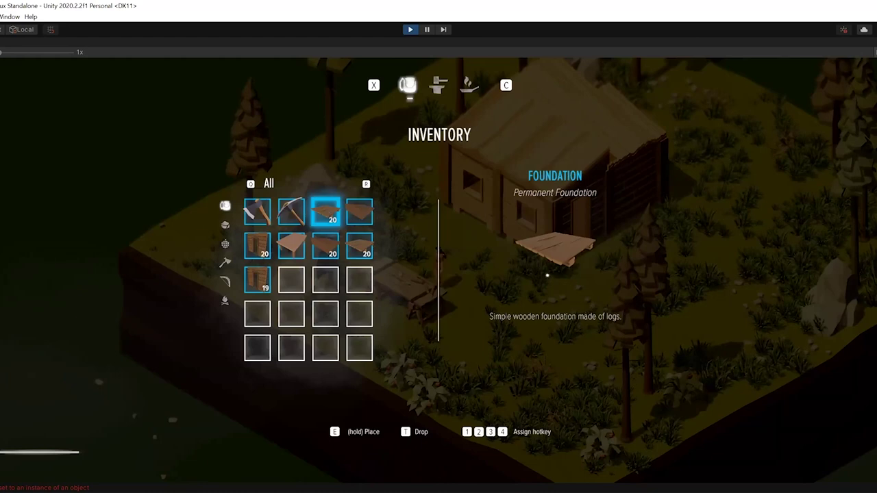
pyautogui.press('Tab')
pyautogui.press('d')
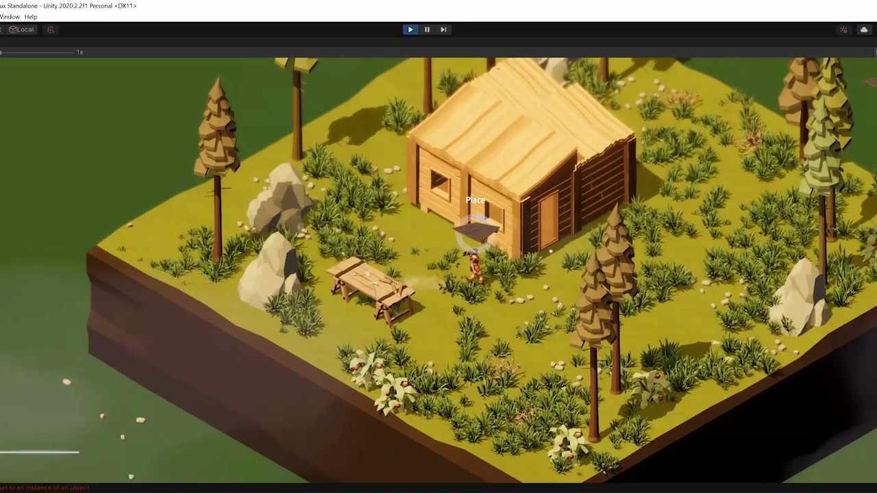
# Step: Place foundation pieces along the cabin's door and window sides to form a wraparound porch
pyautogui.press('e')
pyautogui.click(590, 223)
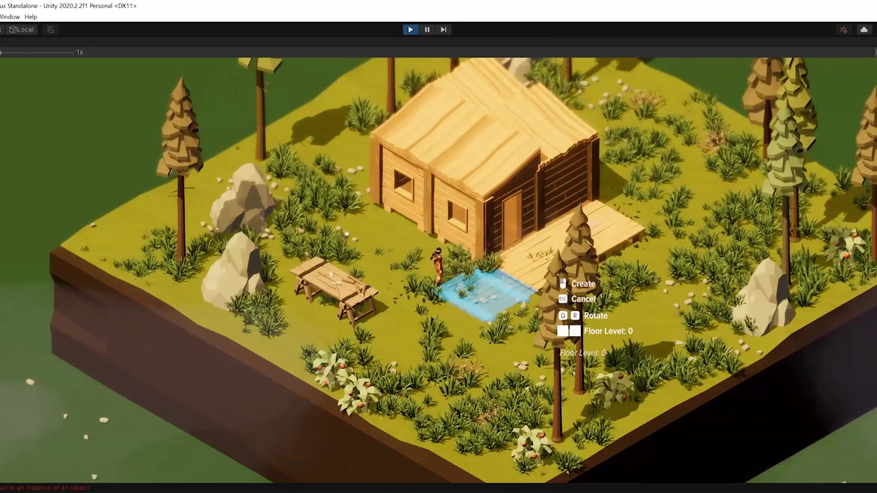
pyautogui.click(487, 294)
pyautogui.click(417, 262)
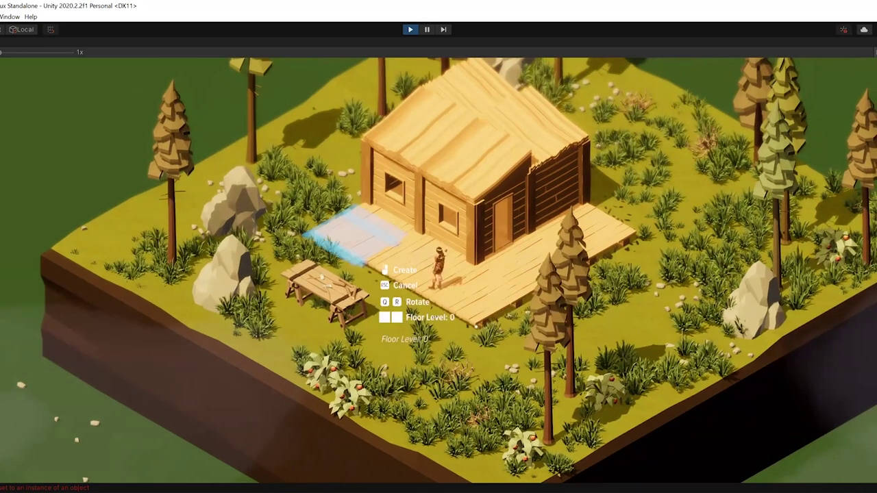
pyautogui.click(358, 235)
# Step: Walk the character to the workbench beside the porch and upgrade to the Tier 2 cabin
pyautogui.press('a')
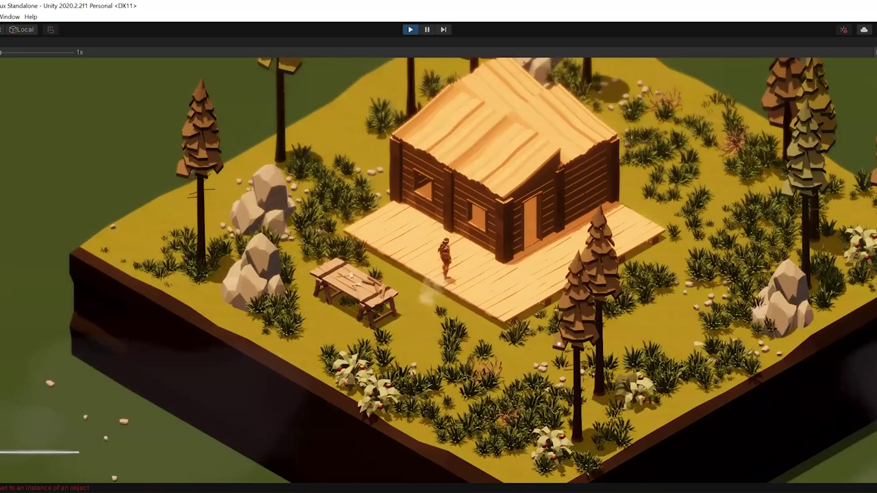
pyautogui.press('a')
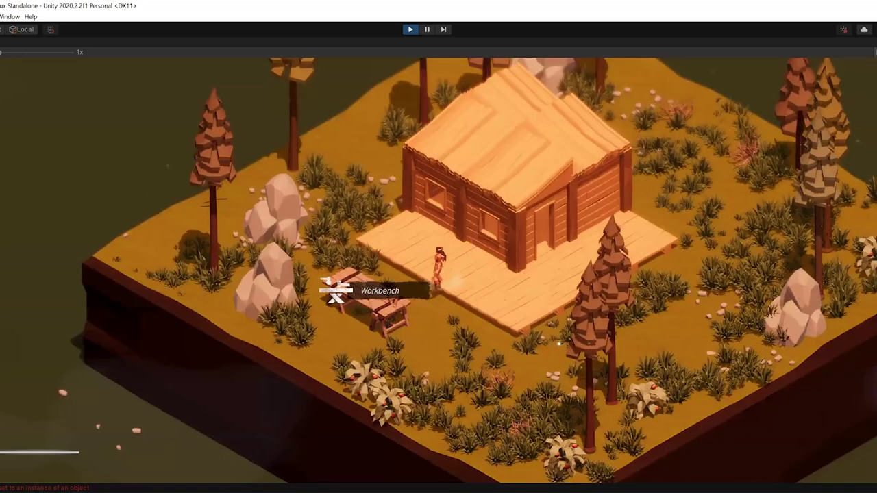
pyautogui.press('s')
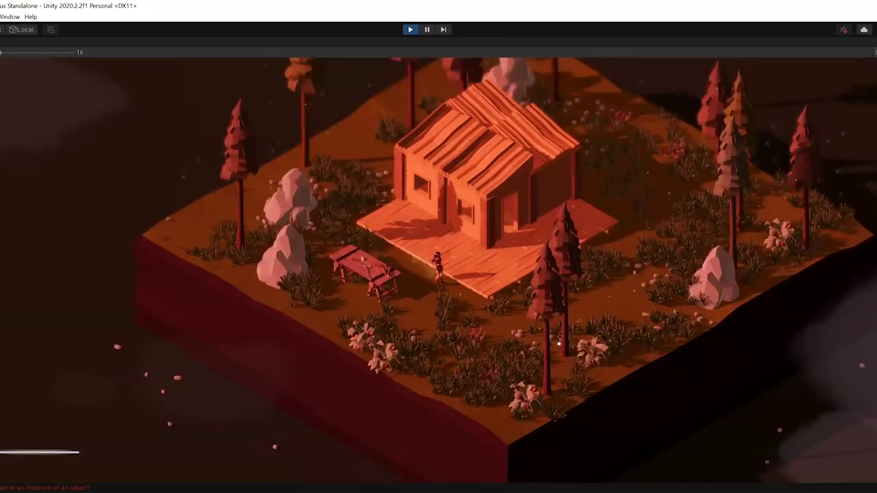
pyautogui.press('a')
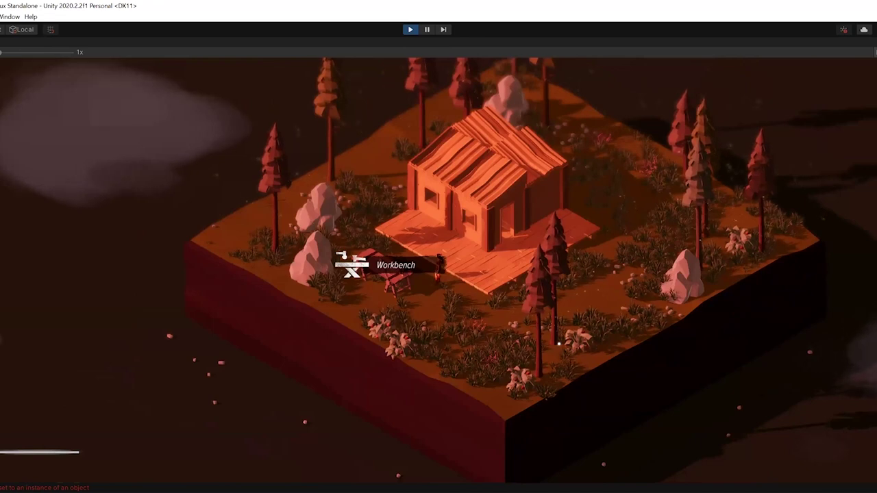
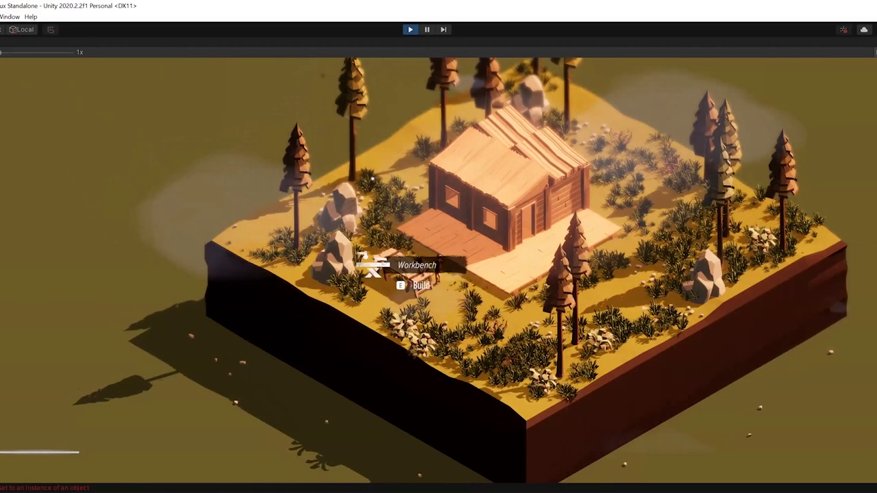
pyautogui.press('e')
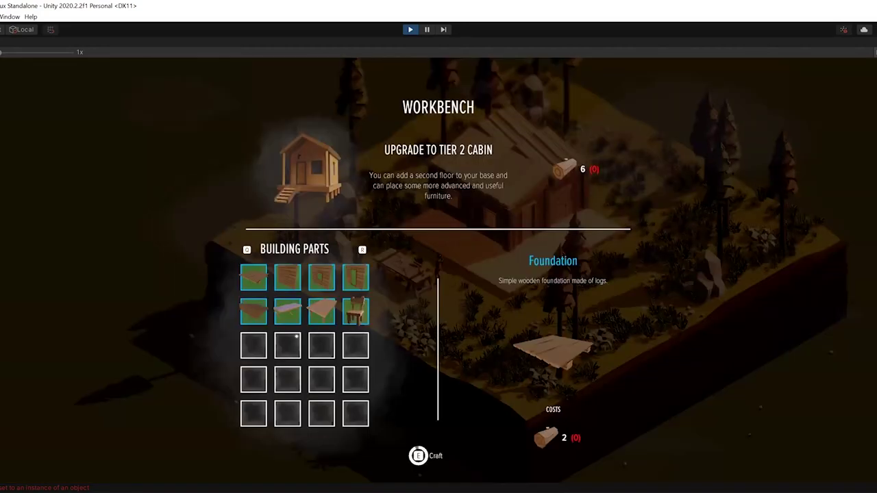
pyautogui.press('Escape')
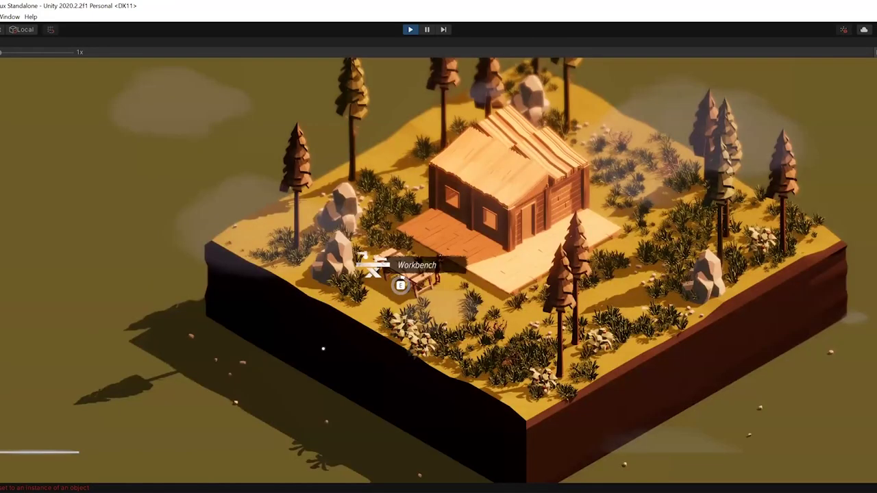
# Step: Craft four railings and three arches at the workbench
pyautogui.press('e')
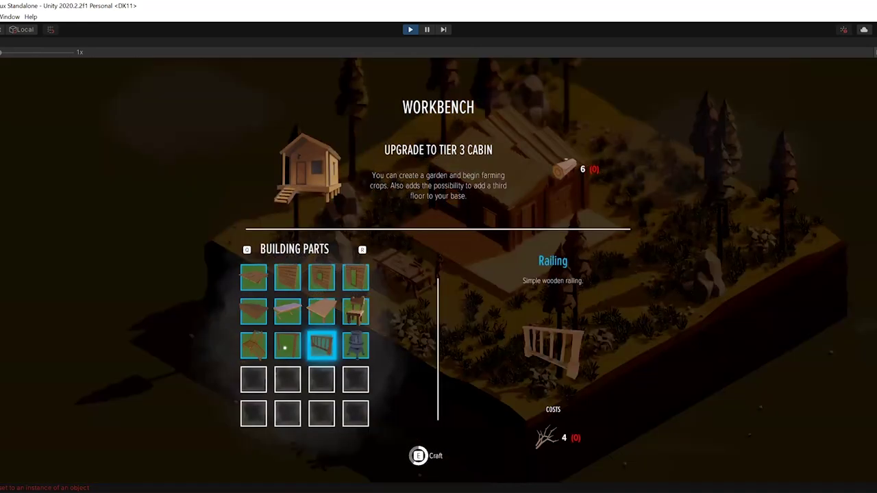
pyautogui.click(285, 348)
pyautogui.click(285, 348)
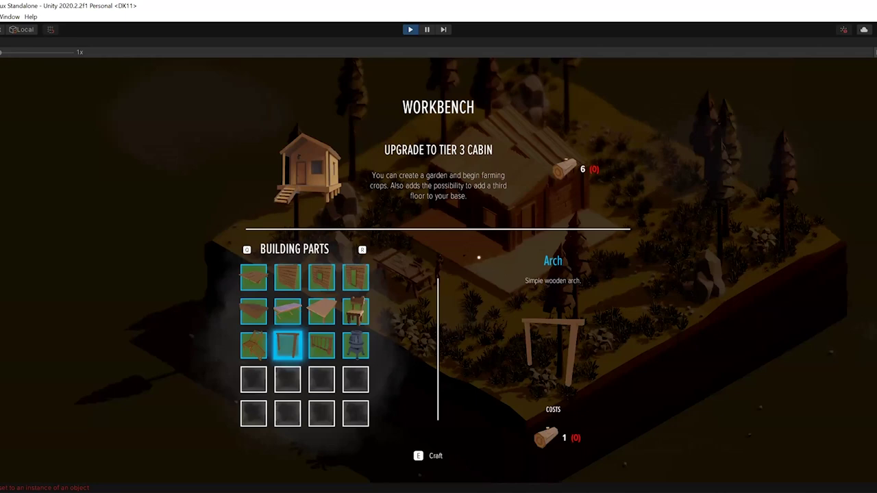
# Step: Take the Railing from the inventory and place railings along the porch's outer edges on the cabin's window side
pyautogui.press('Tab')
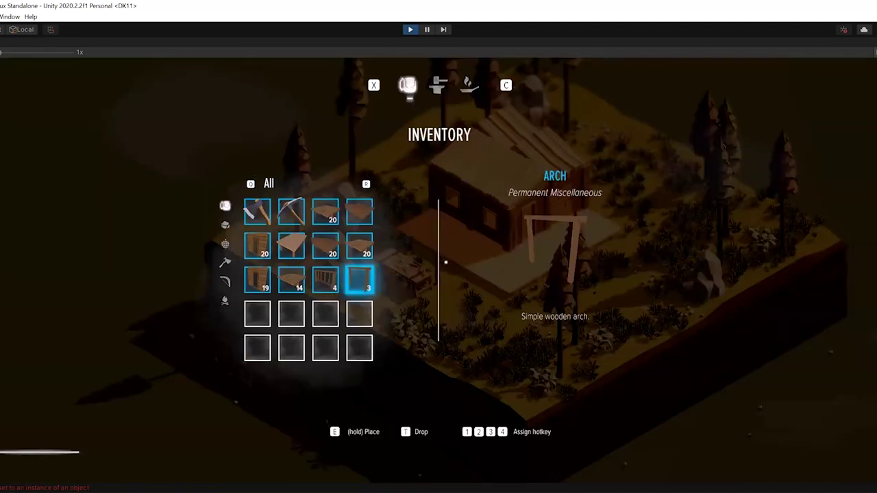
pyautogui.press('e')
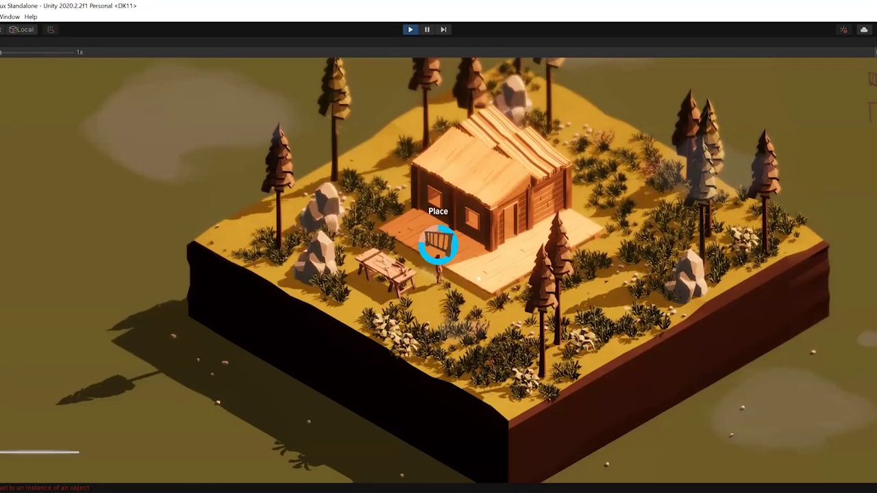
pyautogui.click(494, 283)
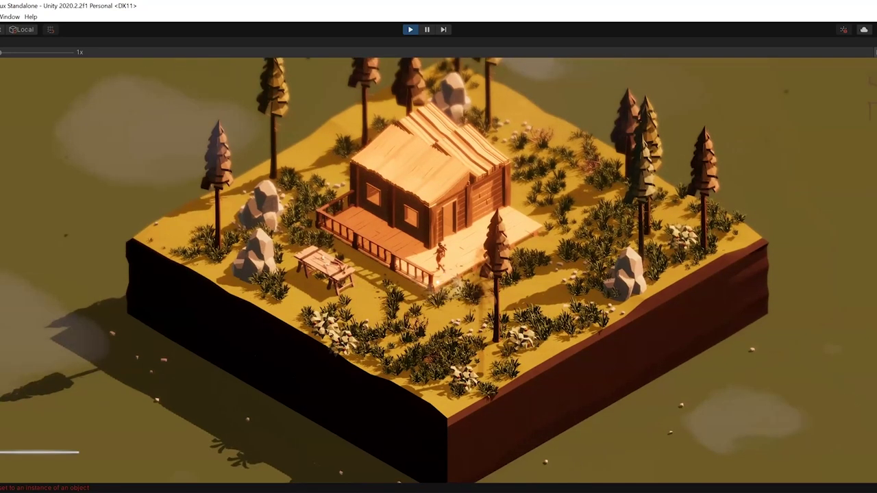
# Step: Place the arches around the porch's front corner near the cabin door and walk across the porch
pyautogui.press('Tab')
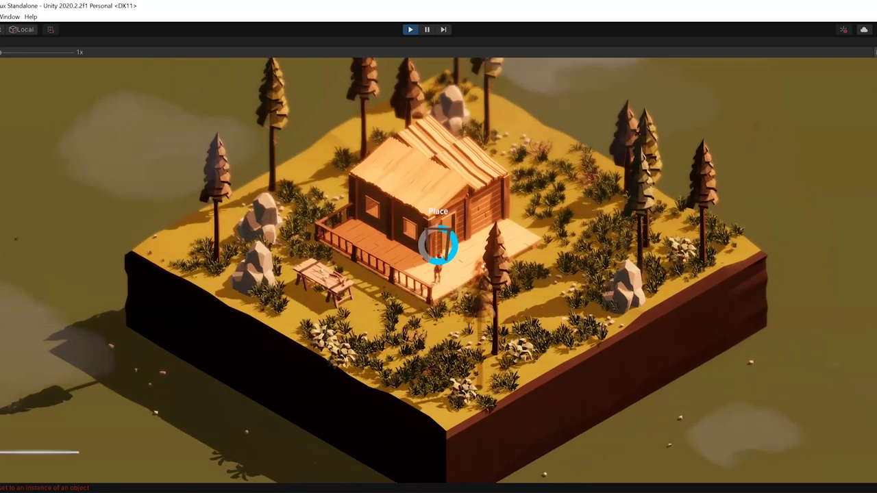
pyautogui.press('e')
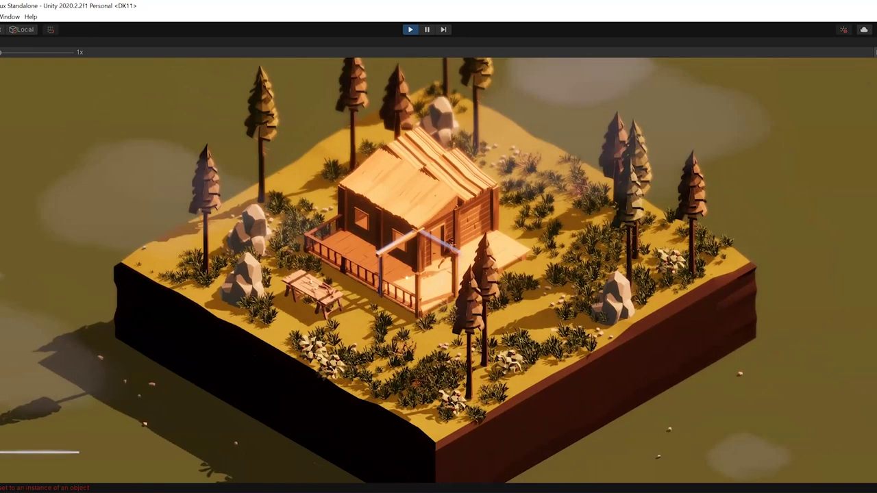
pyautogui.press('d')
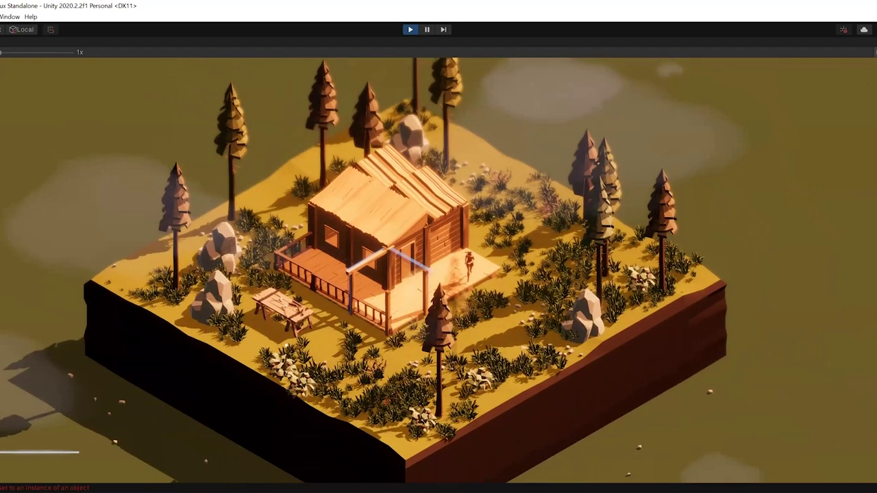
pyautogui.press('s')
pyautogui.press('s')
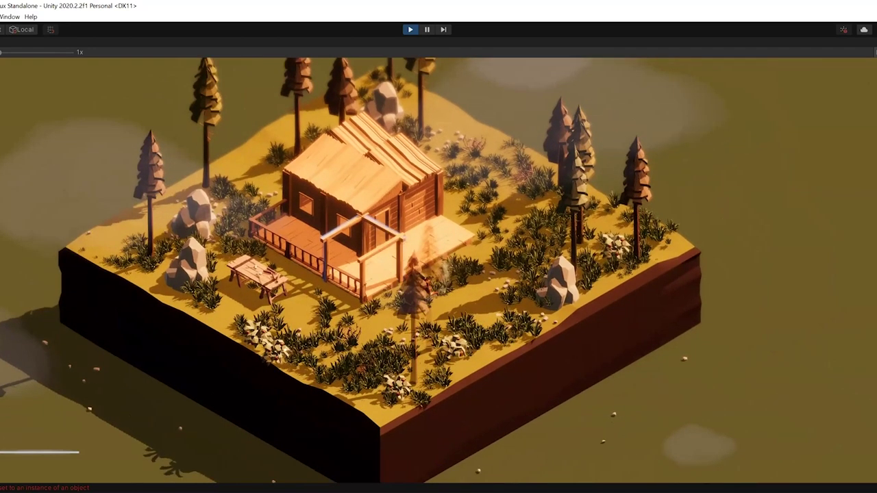
# Step: Craft more arches at the workbench and choose the Arch in the inventory
pyautogui.press('e')
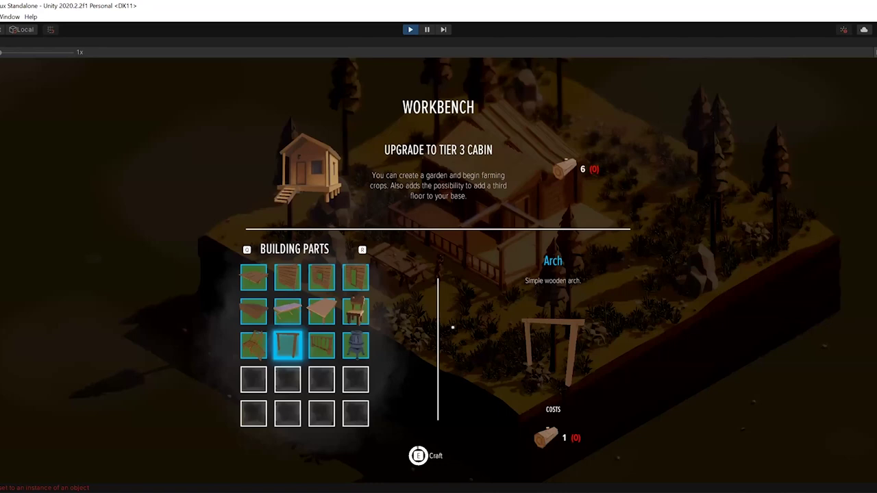
pyautogui.press('Tab')
pyautogui.press('a')
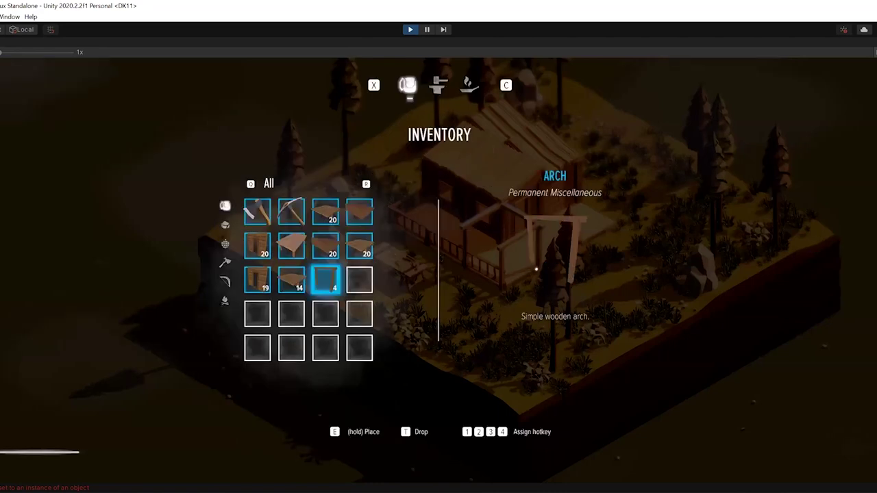
pyautogui.press('Tab')
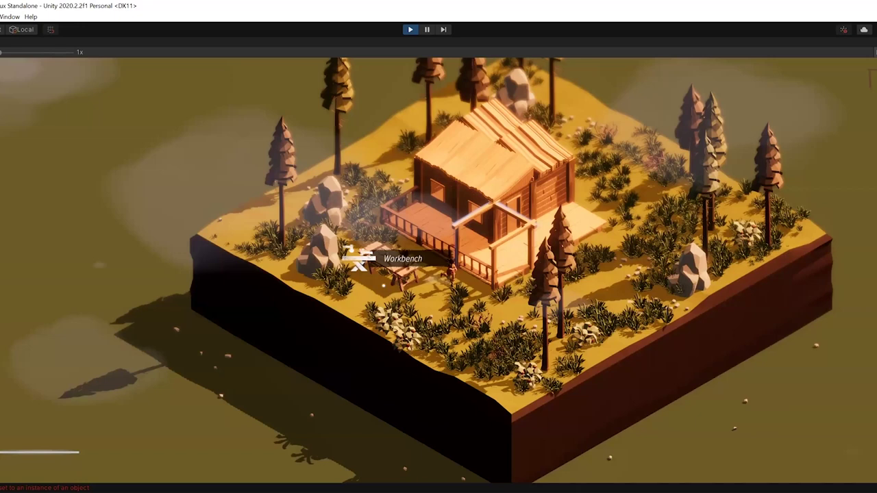
# Step: Walk from the workbench around the porch's front corner and place the crafted arches along the outer edge of the side deck
pyautogui.press('d')
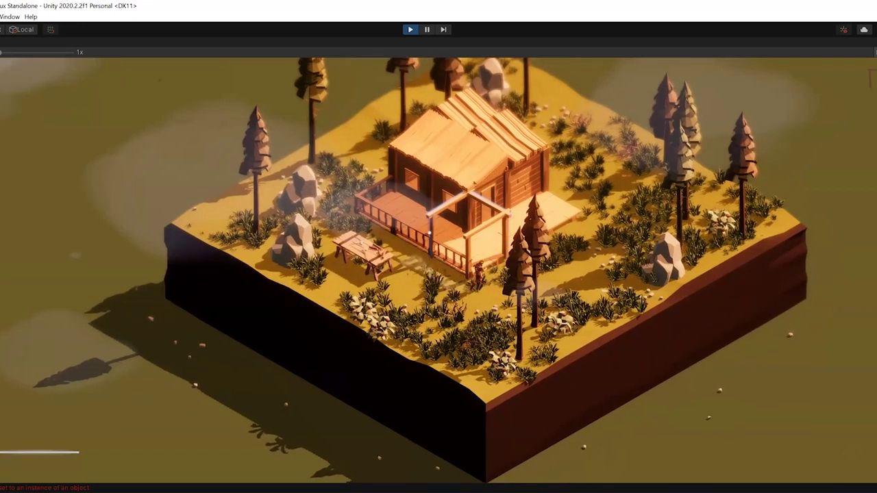
pyautogui.press('d')
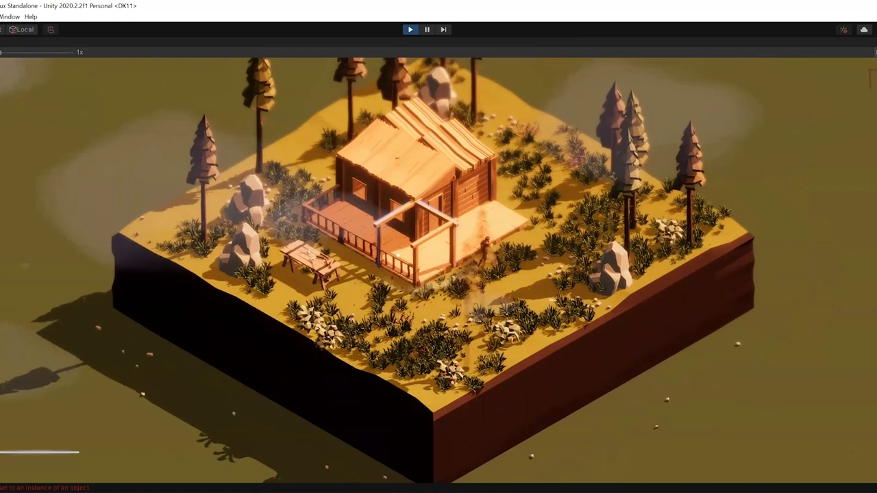
pyautogui.press('d')
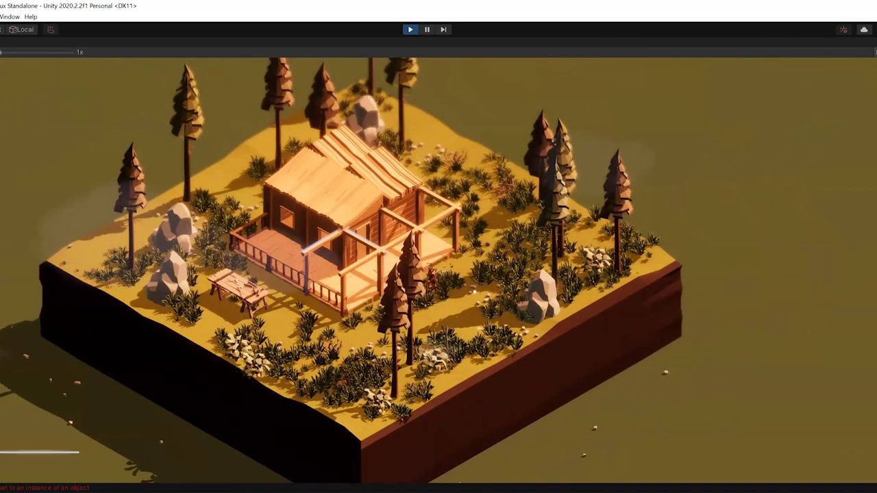
pyautogui.press('a')
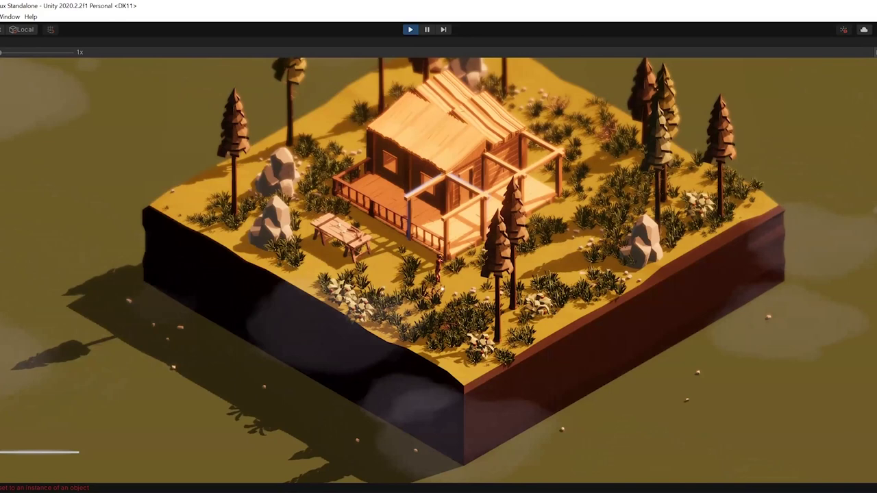
pyautogui.press('d')
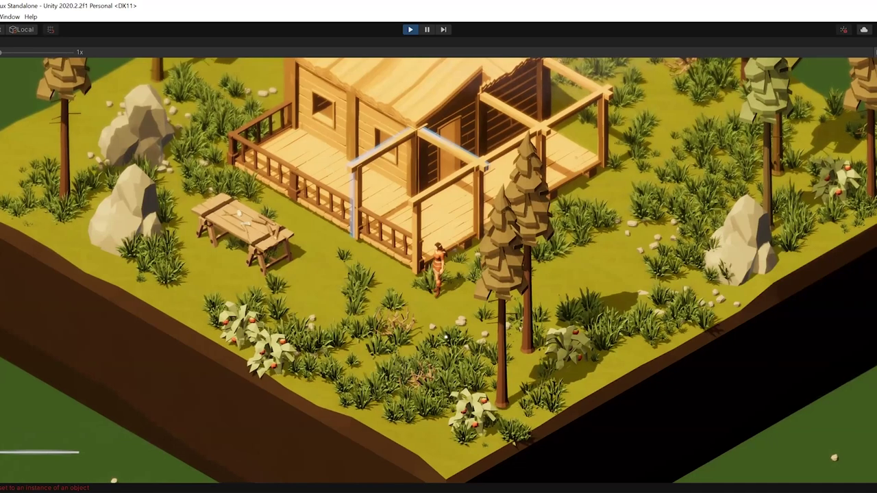
pyautogui.scroll(-3, 446, 338)
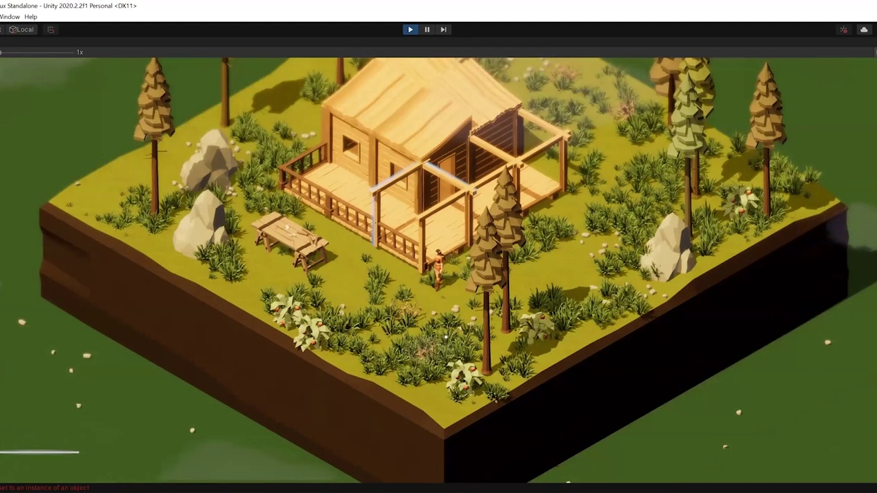
pyautogui.scroll(-1, 446, 337)
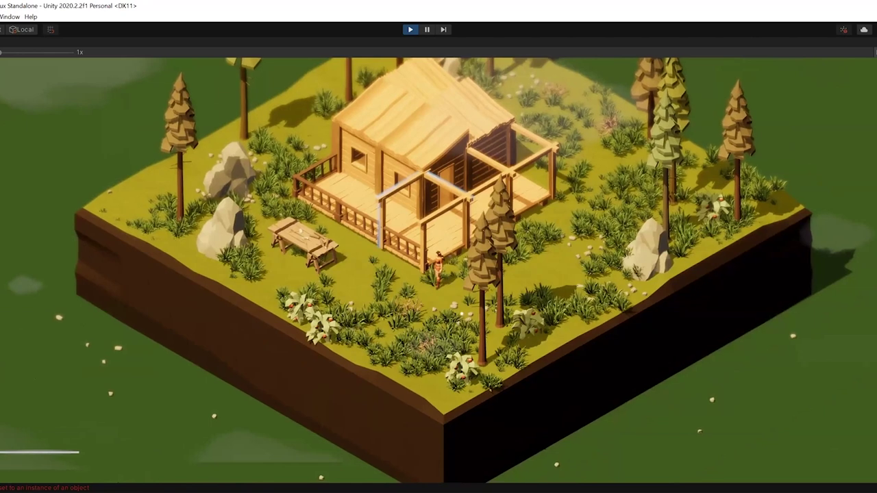
pyautogui.scroll(-1, 512, 290)
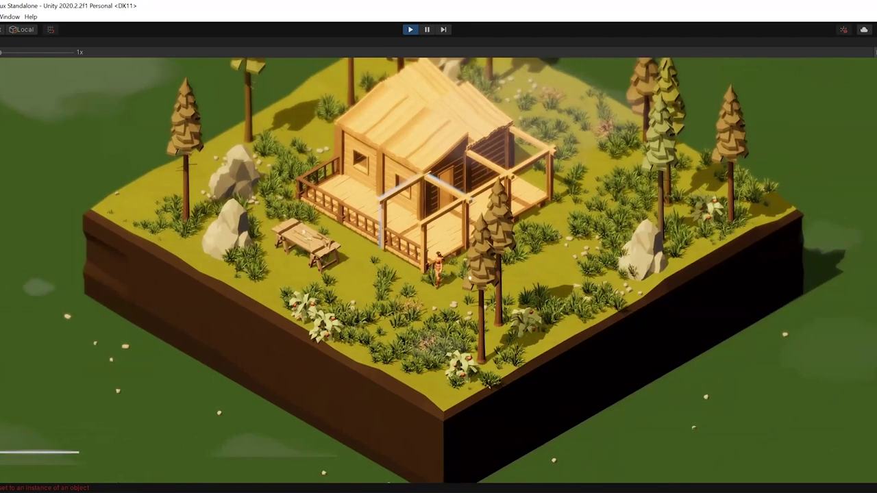